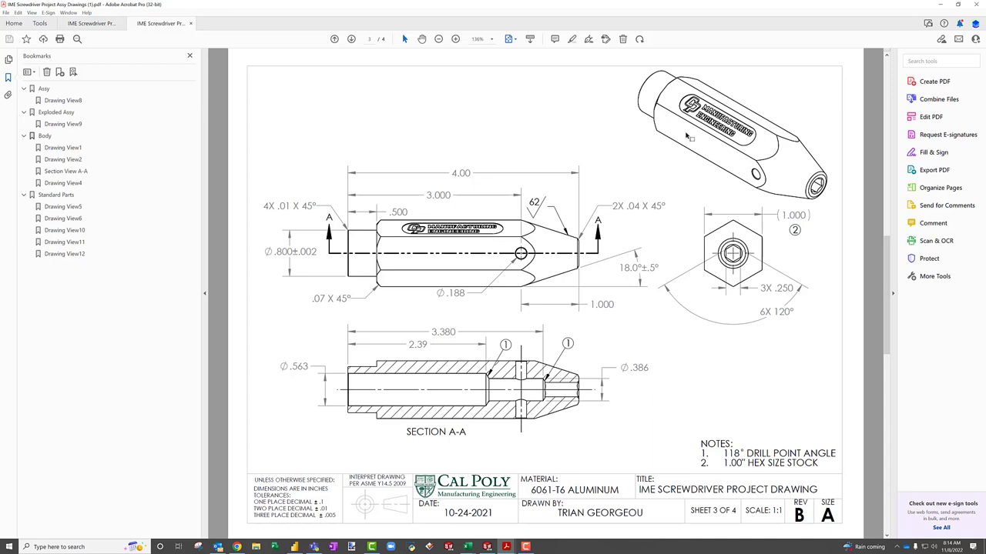
Step: Switch from the PDF drawing to the empty SOLIDWORKS part and start a sketch on the Right Plane
click(940, 5)
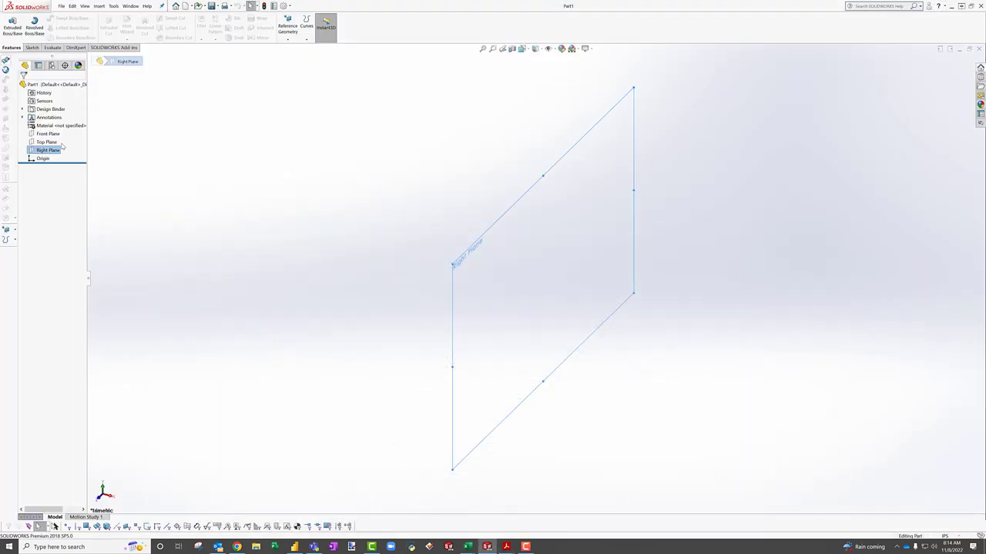
click(52, 142)
click(52, 150)
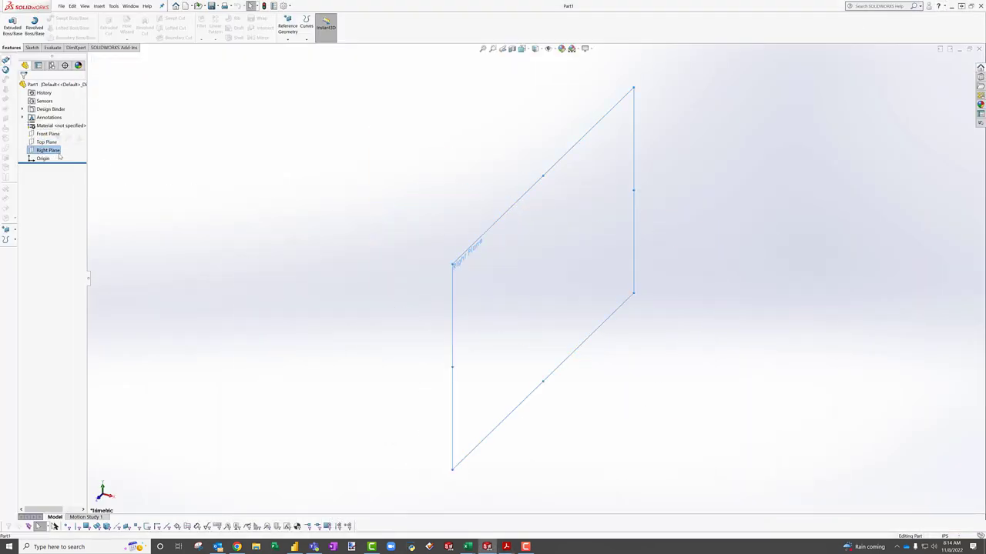
click(32, 47)
click(10, 26)
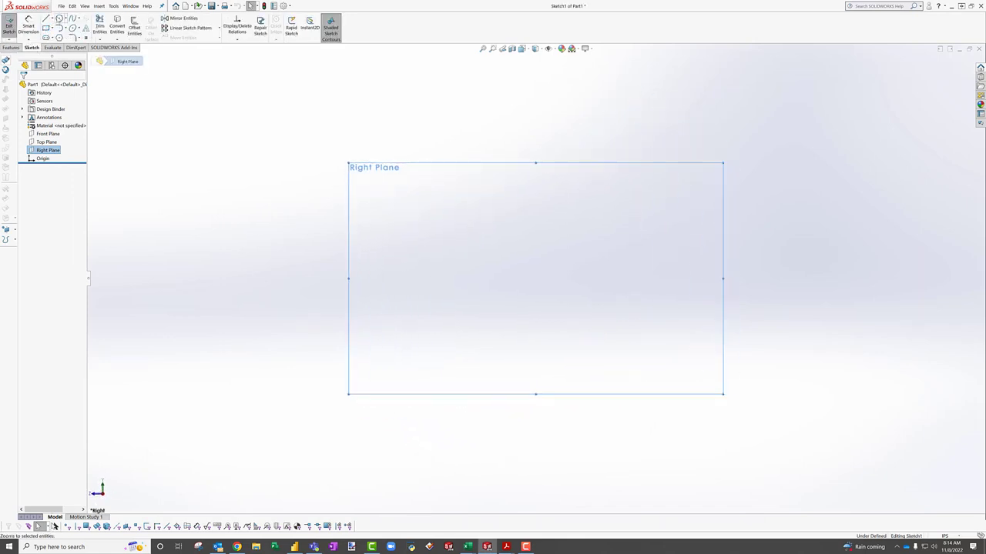
Step: Draw a long horizontal construction line near the origin and make it coincident with the origin as the centerline
click(46, 18)
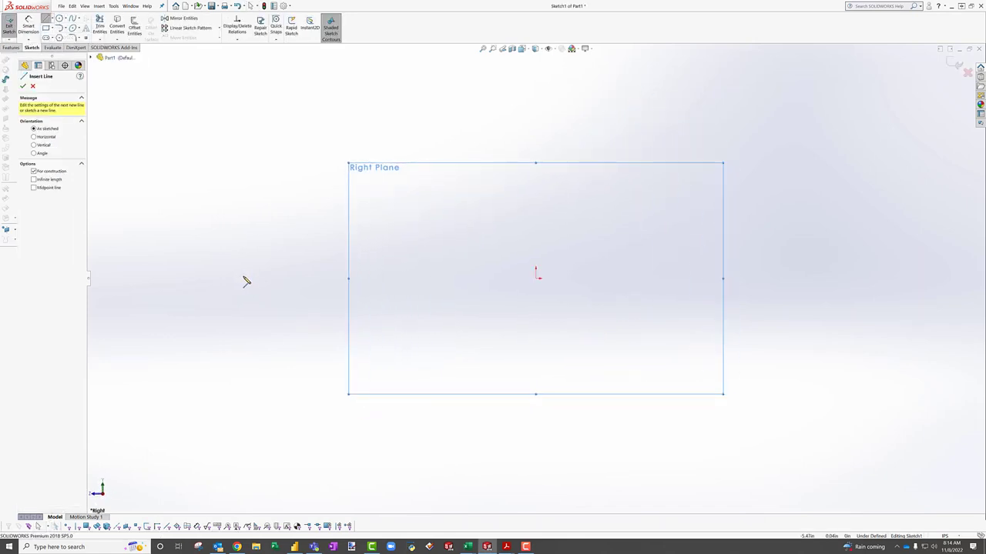
click(243, 279)
click(792, 279)
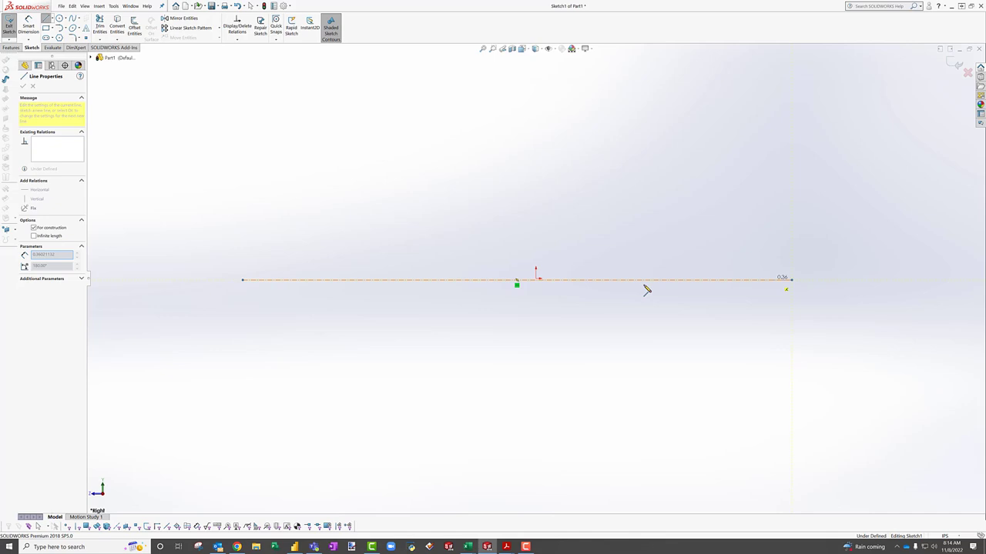
key(Escape)
click(568, 280)
ctrl+click(536, 276)
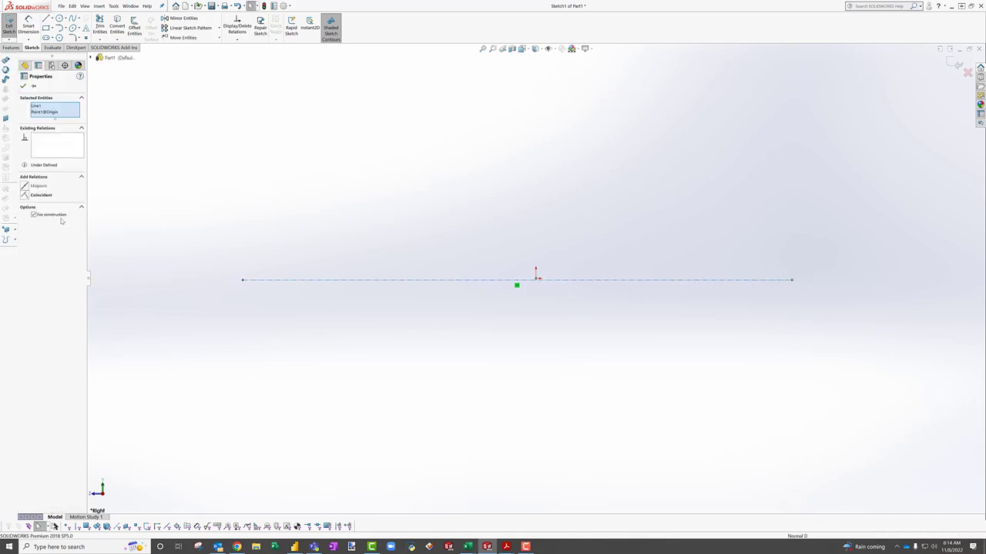
click(24, 196)
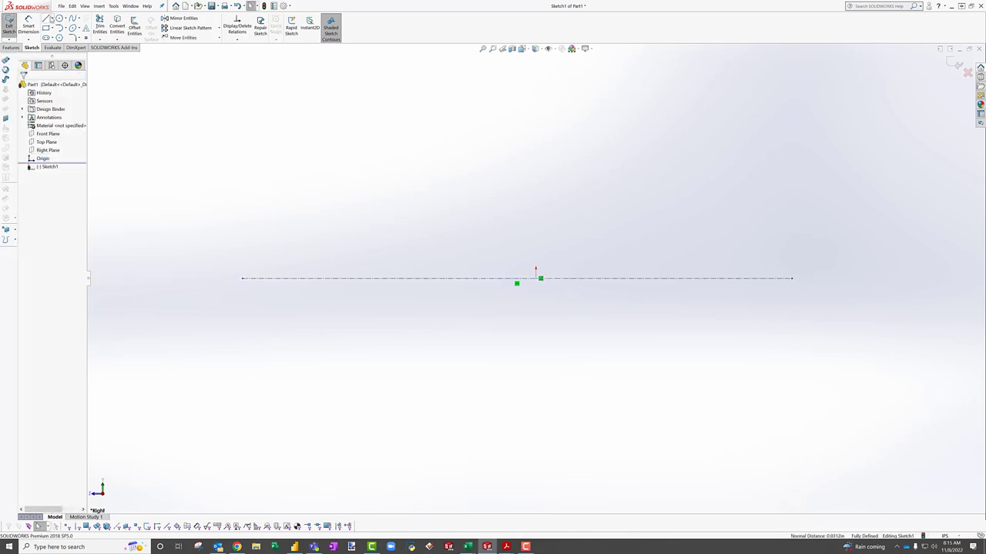
Step: Sketch the outer profile above the centerline: rear edge, step about 0.95 in long, shoulder, top edge about 4.4 in, front taper, small chamfer and vertical nose edge
click(46, 18)
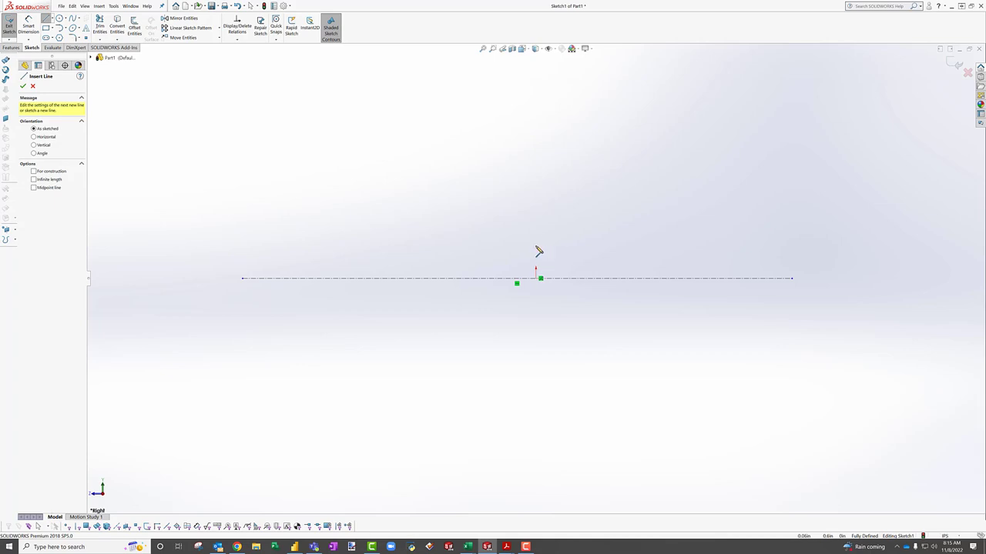
click(536, 246)
click(536, 232)
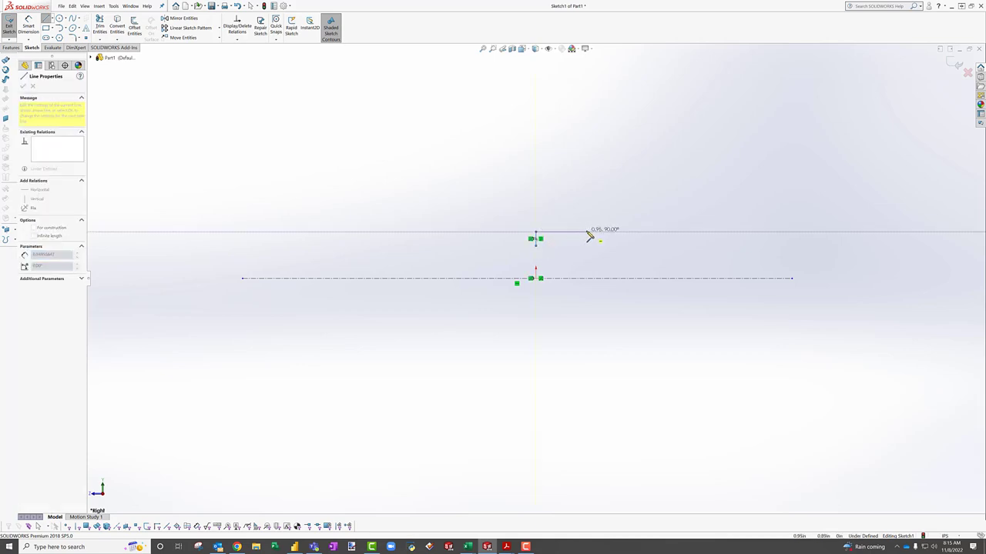
click(587, 231)
click(587, 169)
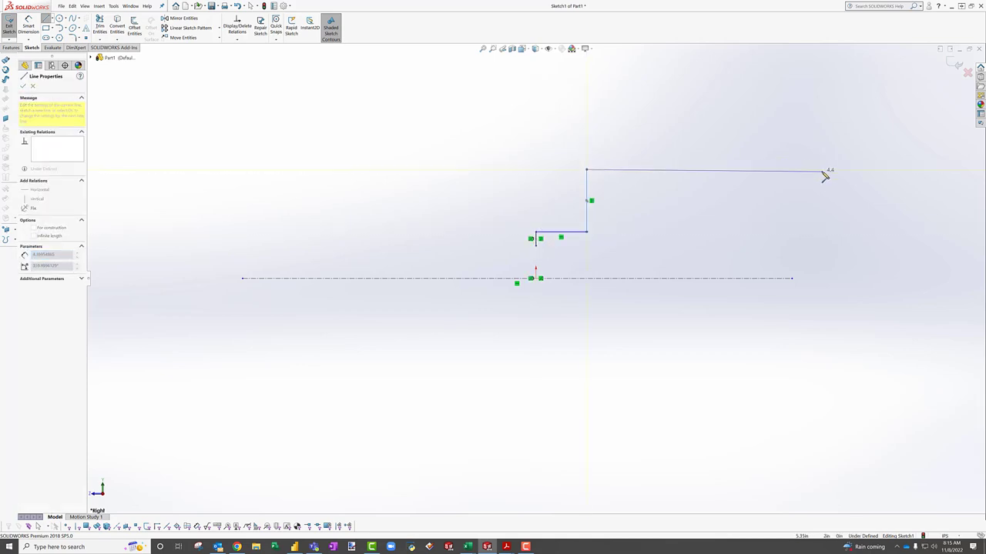
click(821, 169)
click(914, 226)
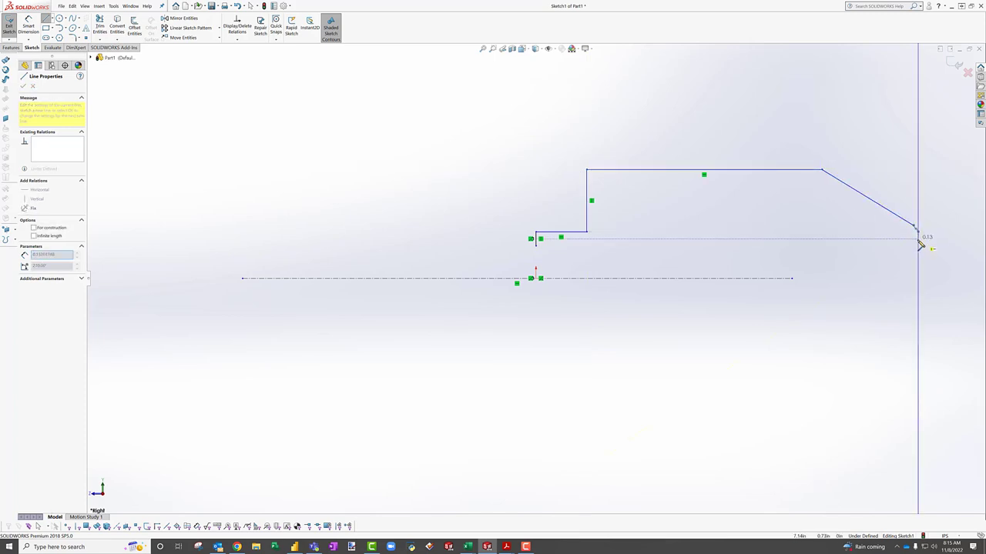
click(918, 241)
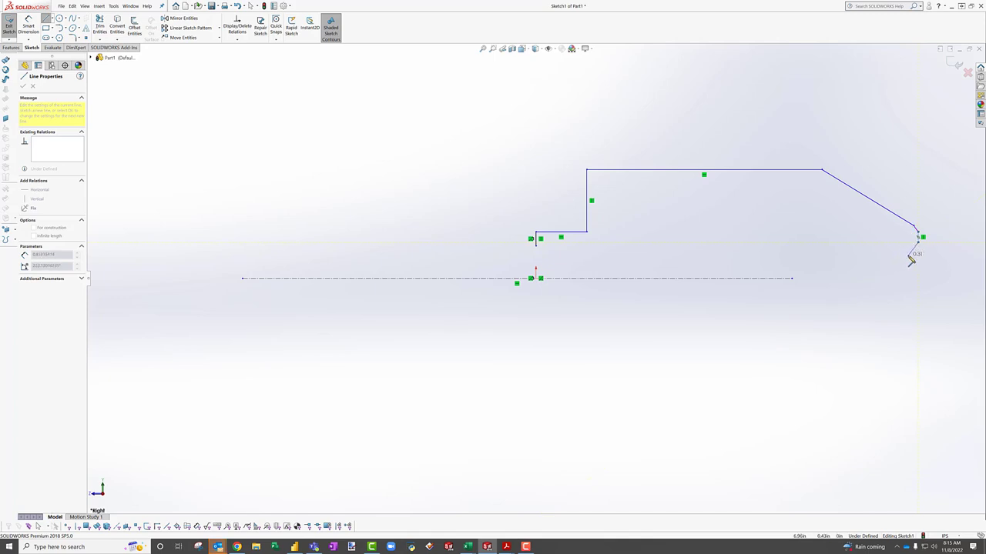
Step: Continue the profile inward with a nose chamfer, front bore line, slanted shoulder, middle bore line, second slanted shoulder and horizontal rear bore line
click(909, 255)
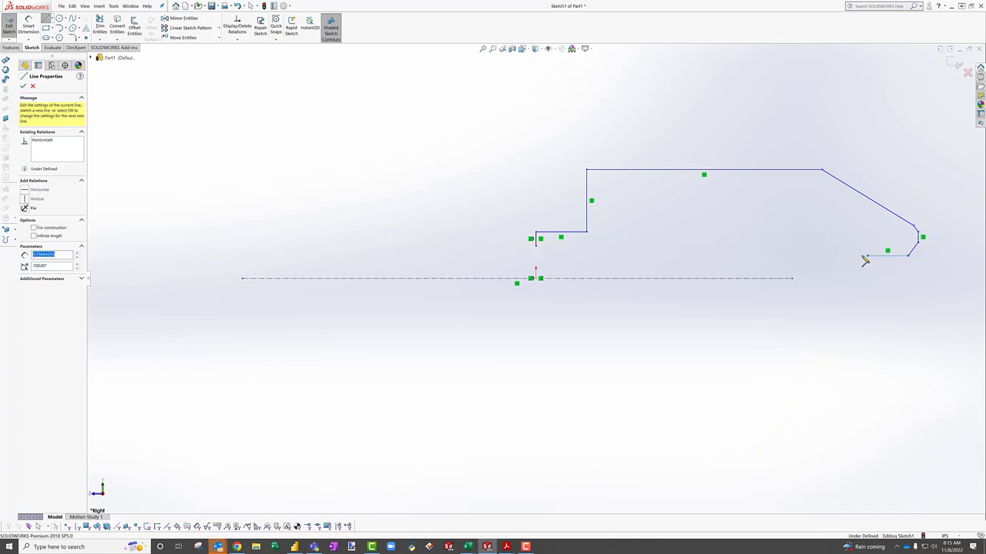
click(866, 257)
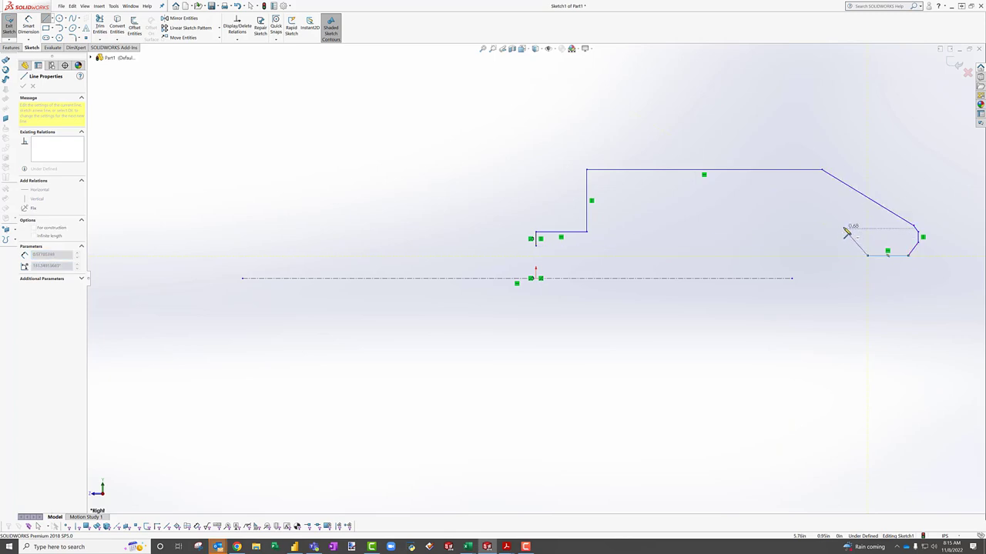
click(845, 229)
click(816, 228)
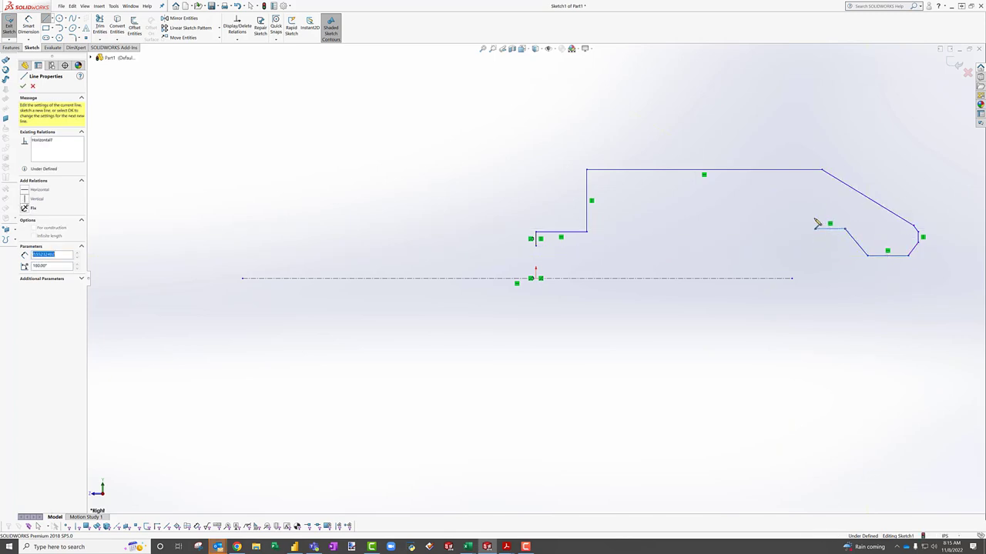
click(771, 202)
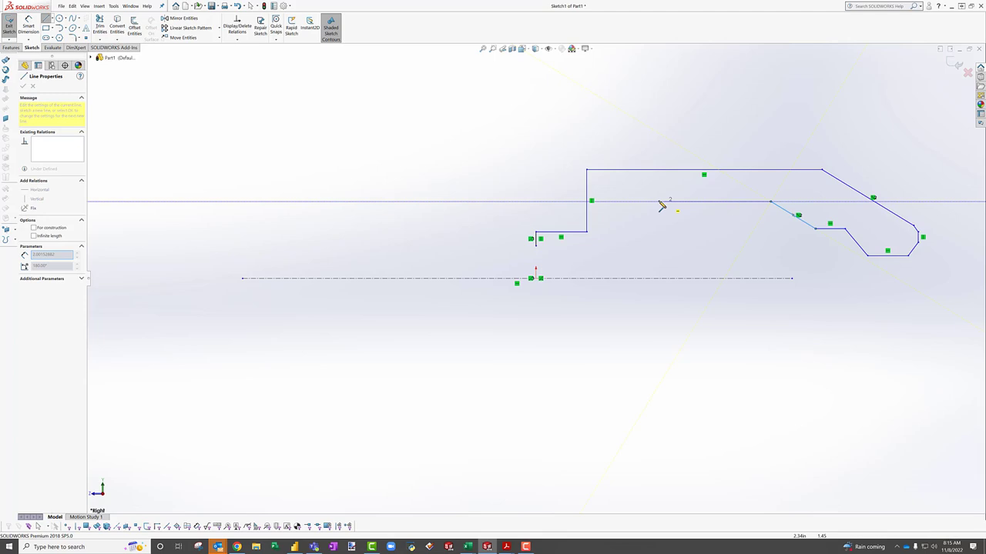
click(634, 202)
key(Escape)
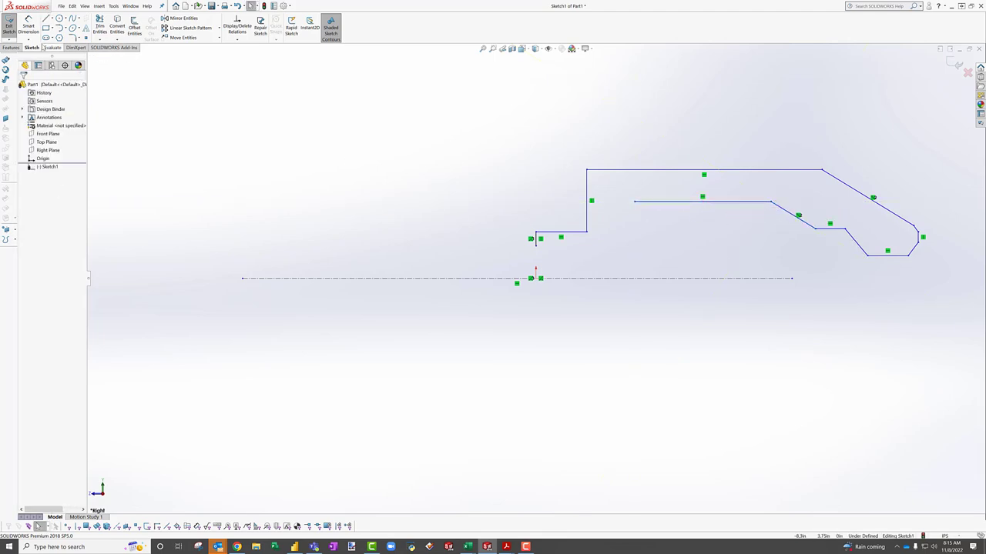
Step: Dimension the front bore line about the centerline as a 0.25 in diameter
click(29, 27)
click(901, 255)
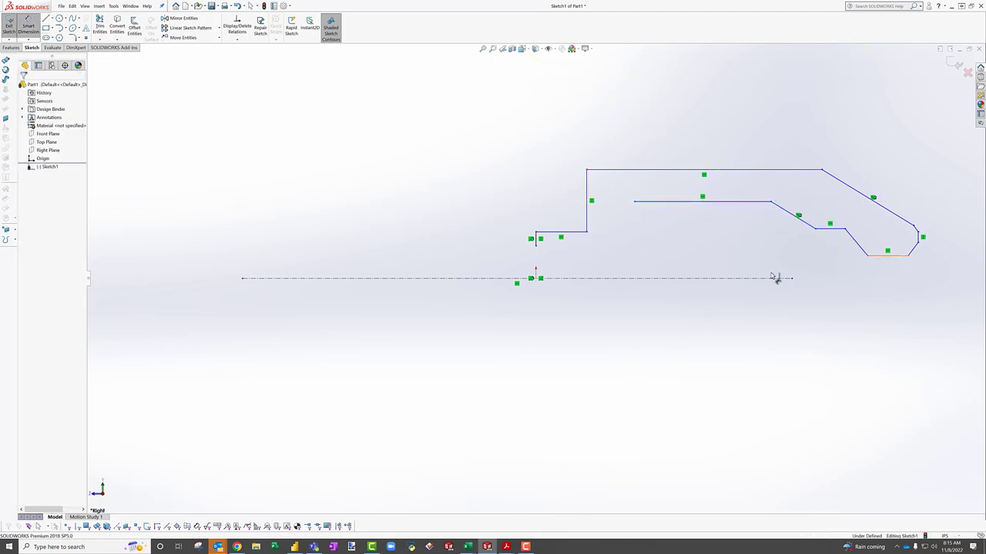
click(770, 278)
click(759, 301)
text(.25)
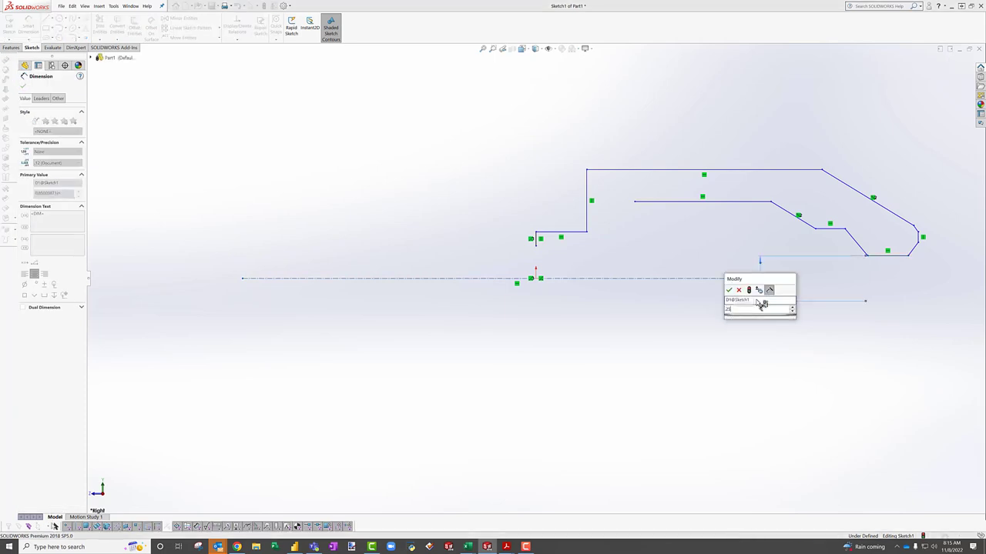
key(Return)
Step: Dimension the profile's top edge about the centerline as a 1.5 in diameter
click(684, 169)
click(669, 278)
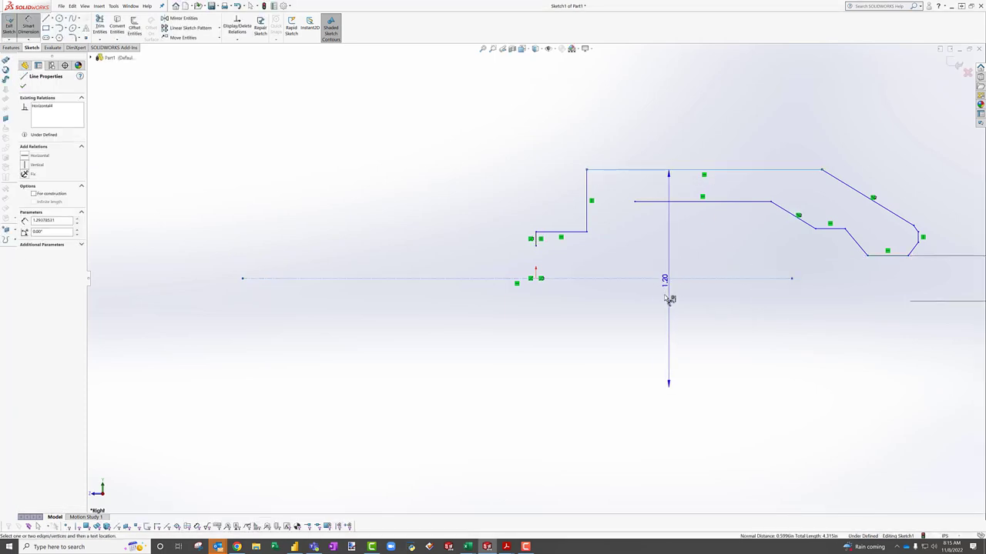
click(670, 346)
text(1.5)
key(Return)
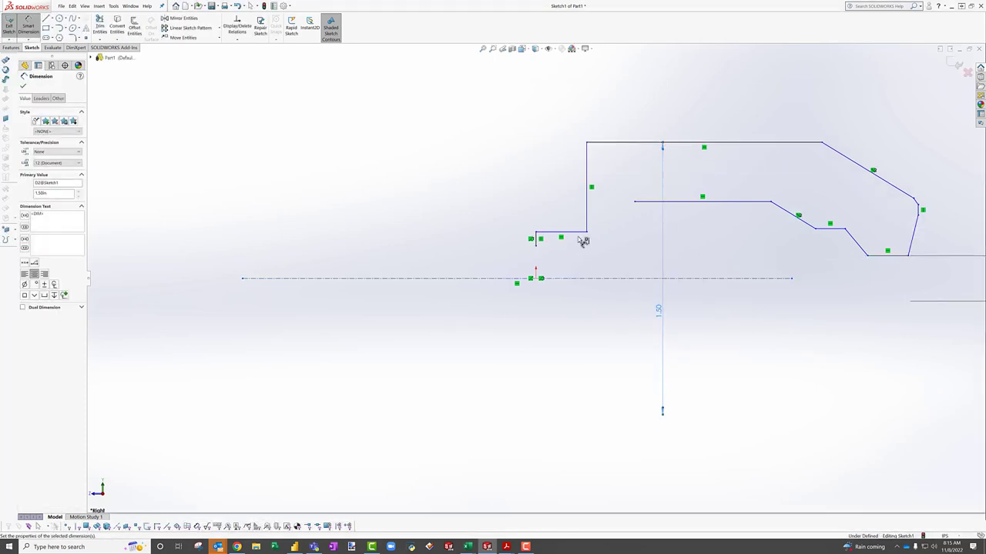
Step: Consult the screwdriver body drawing in the PDF and dimension the rear bore line about the centerline as a 0.563 in diameter
mouse_move(509, 550)
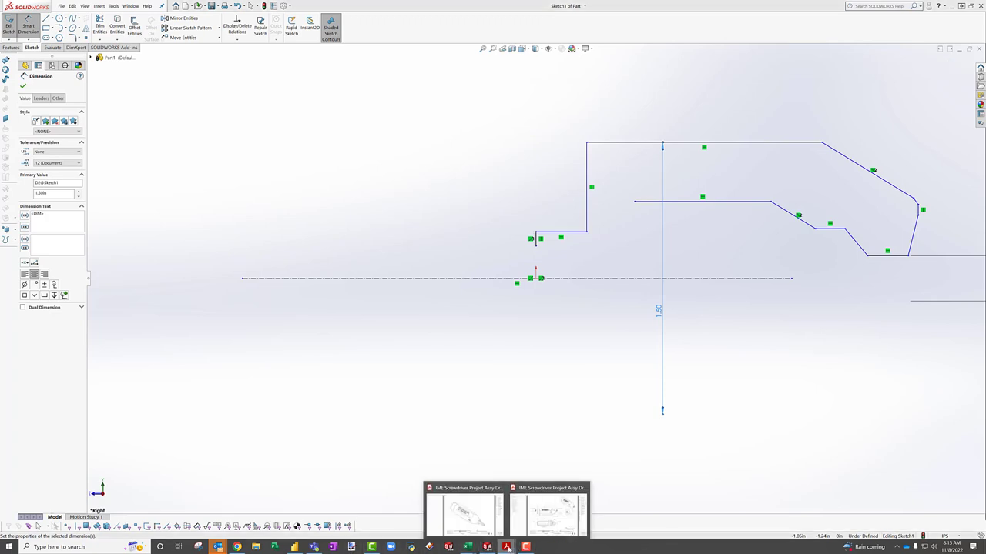
click(488, 524)
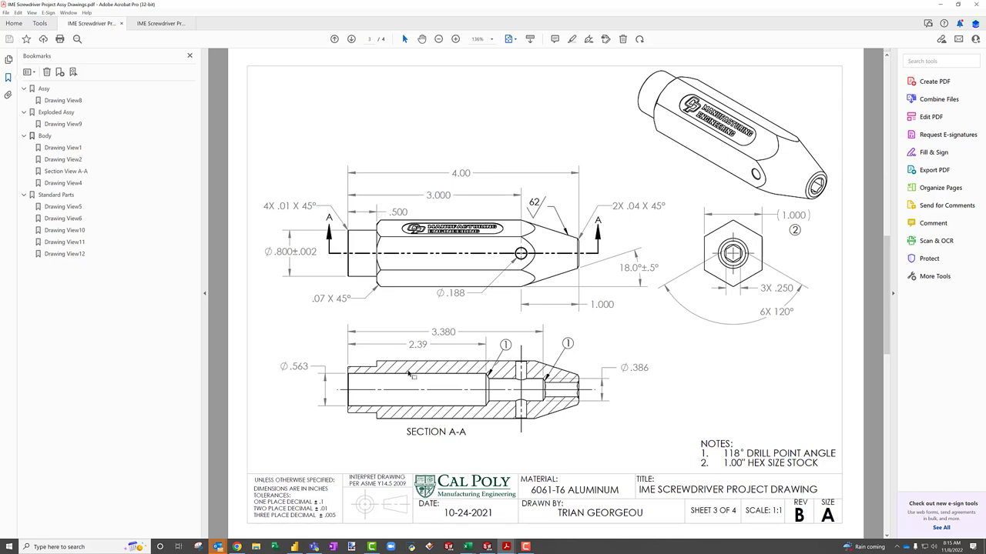
click(941, 4)
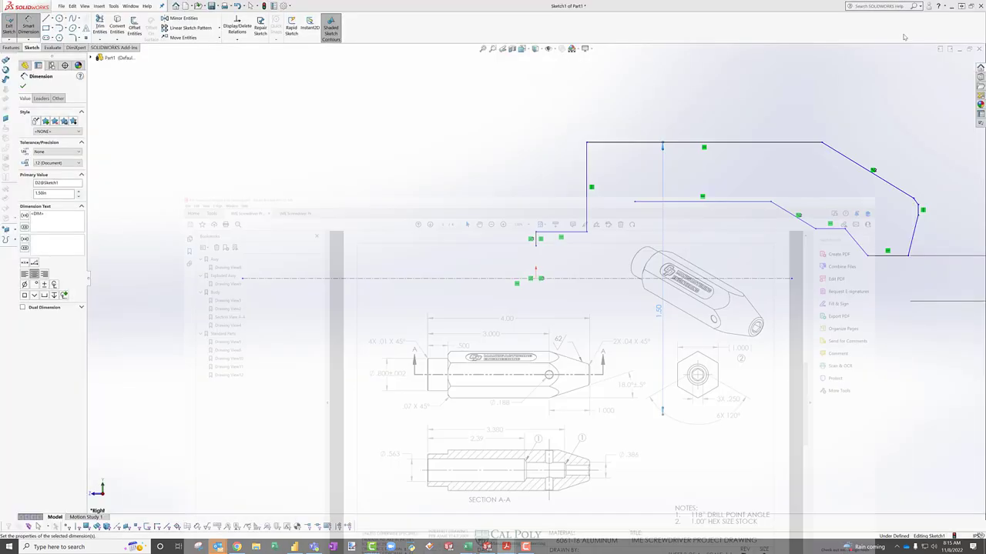
click(660, 206)
click(622, 277)
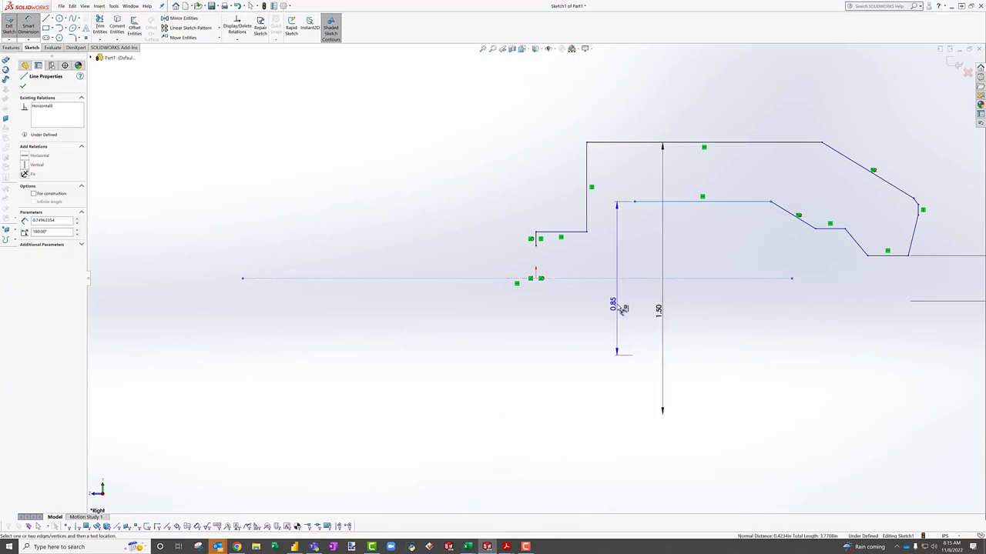
click(622, 308)
text(.56)
key(Return)
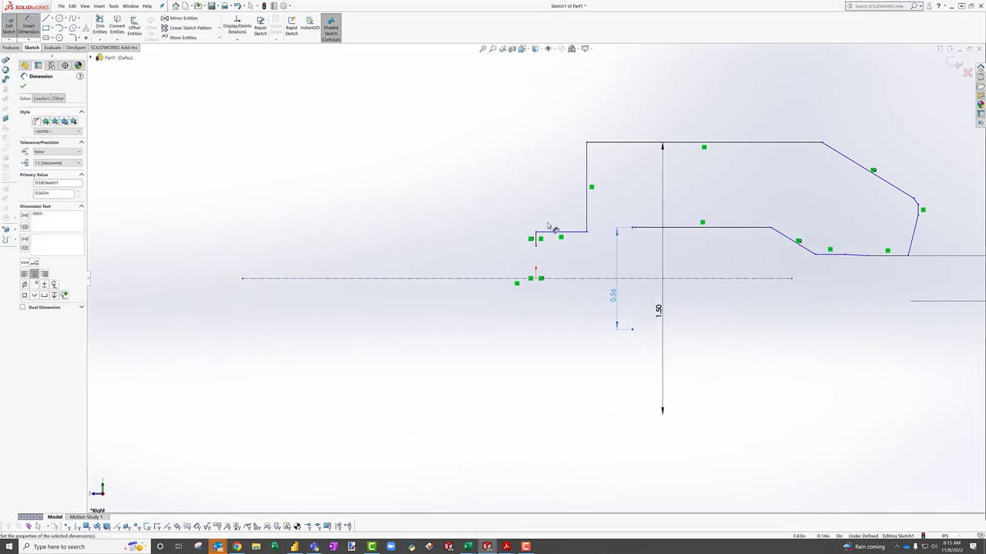
Step: Dimension the rear step's horizontal edge about the centerline as a 0.8 in diameter
click(563, 233)
click(564, 278)
click(568, 299)
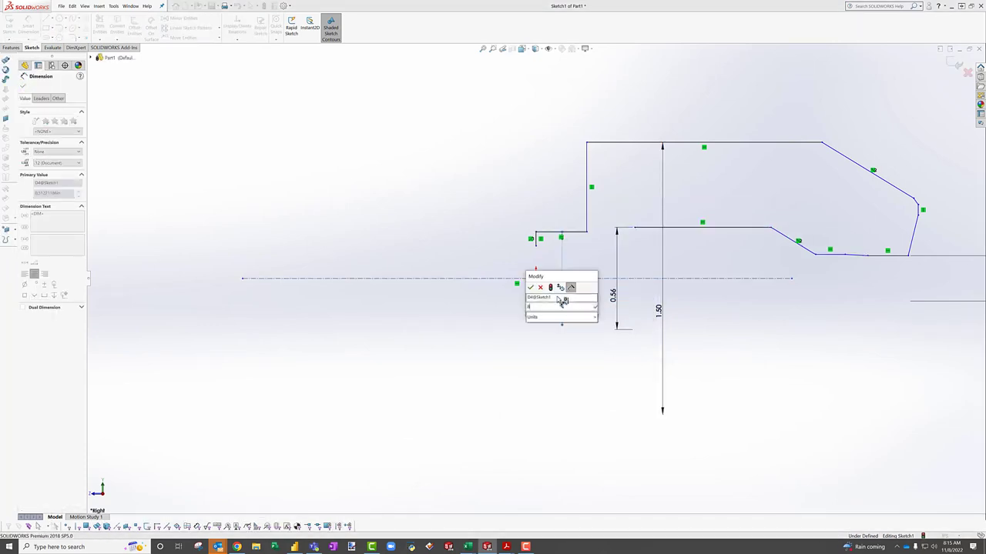
text(.8)
key(Return)
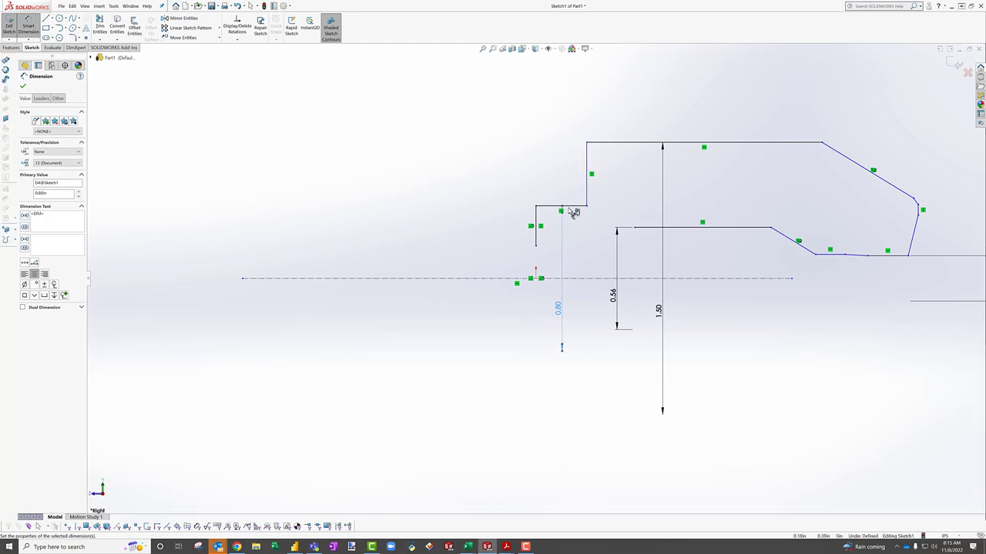
click(568, 207)
click(443, 210)
key(Escape)
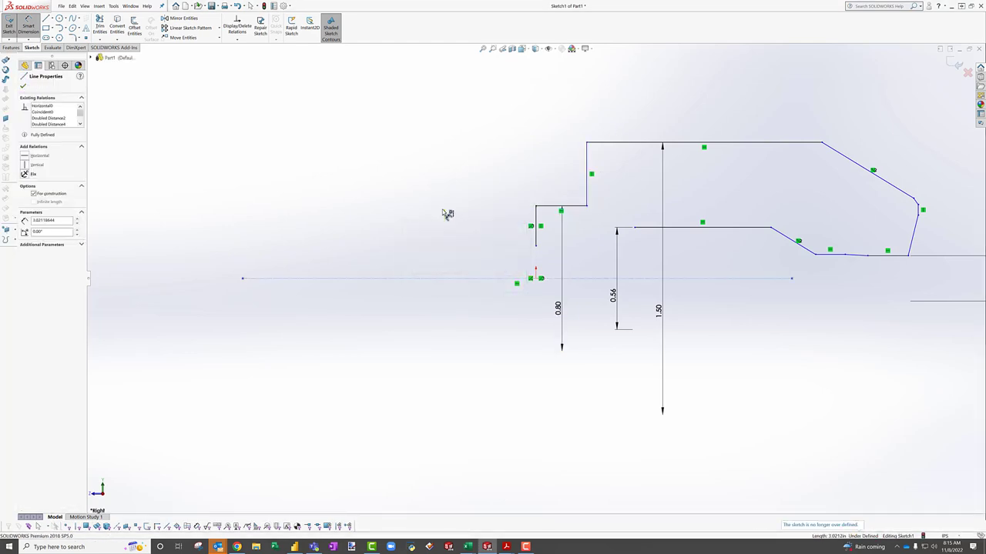
key(Escape)
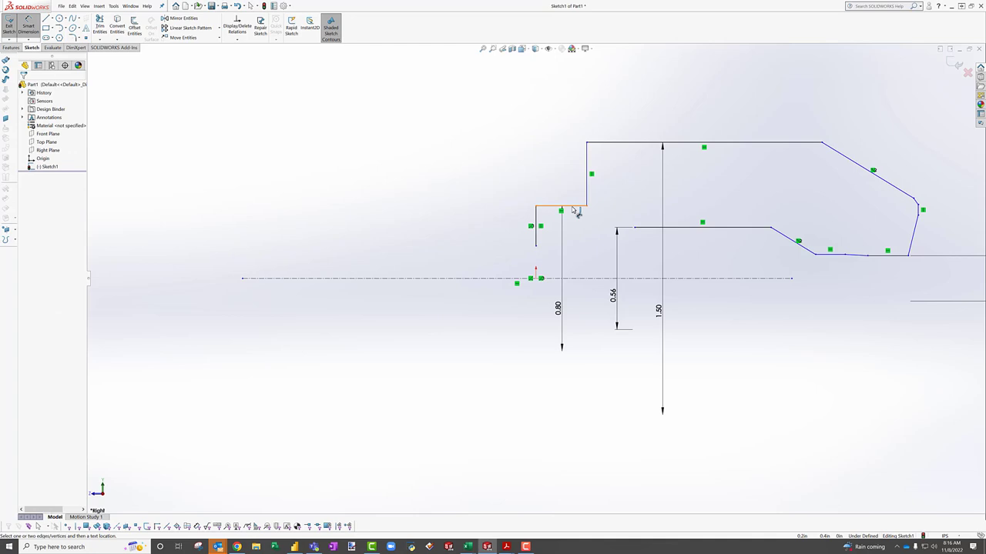
Step: Set the length of the rear step's horizontal edge to 0.5 in
click(574, 209)
click(569, 188)
text(0.5)
key(Return)
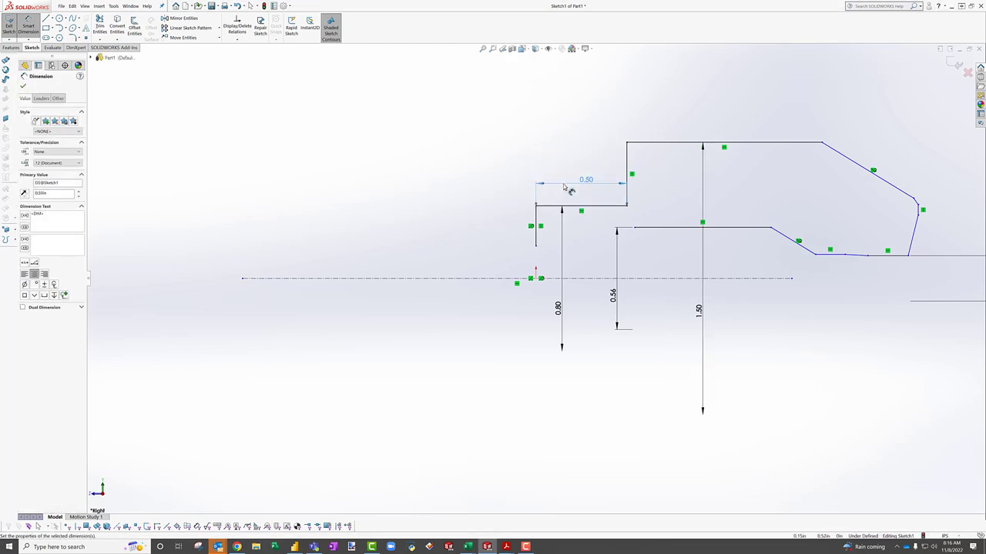
key(Escape)
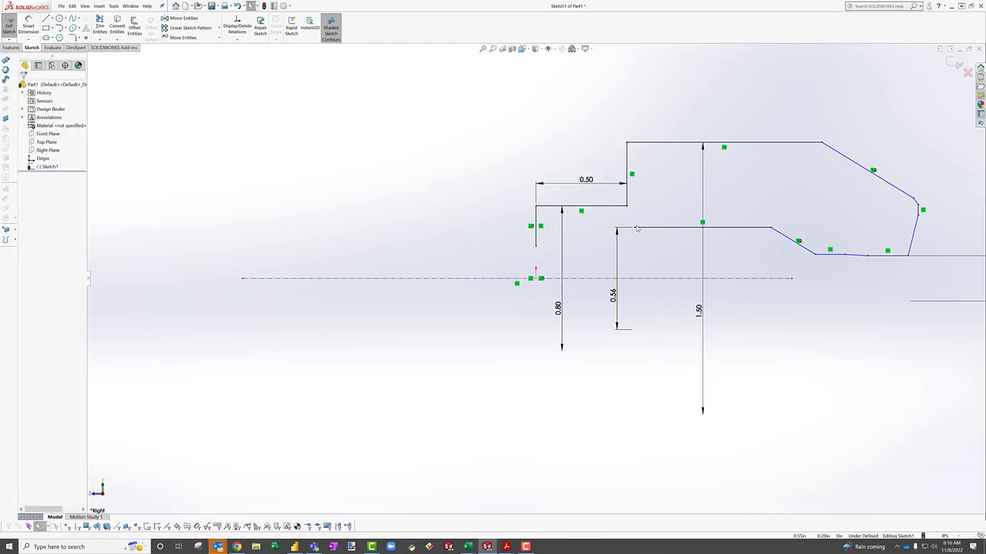
Step: Close the profile by joining the open end of the rear bore line to the lower endpoint of the rear vertical edge
mouse_move(616, 228)
mouse_down()
mouse_move(541, 226)
mouse_move(536, 245)
mouse_move(536, 220)
mouse_move(534, 239)
mouse_up()
scroll(547, 233, down, 4)
scroll(693, 246, up, 8)
scroll(766, 295, down, 7)
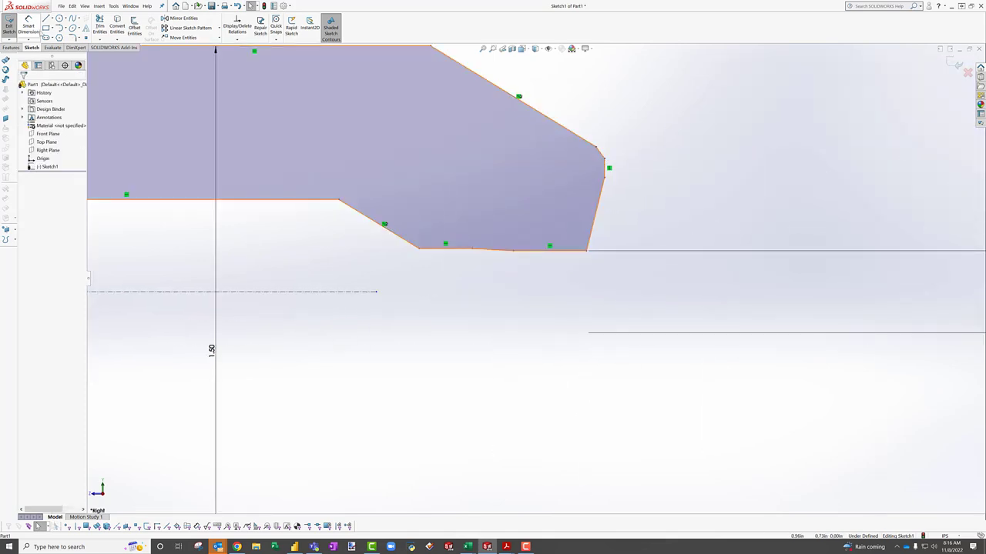
Step: Dimension the overall length of the profile from the rear vertical edge to the front vertical edge as 4 in
click(28, 26)
click(605, 169)
scroll(604, 168, up, 3)
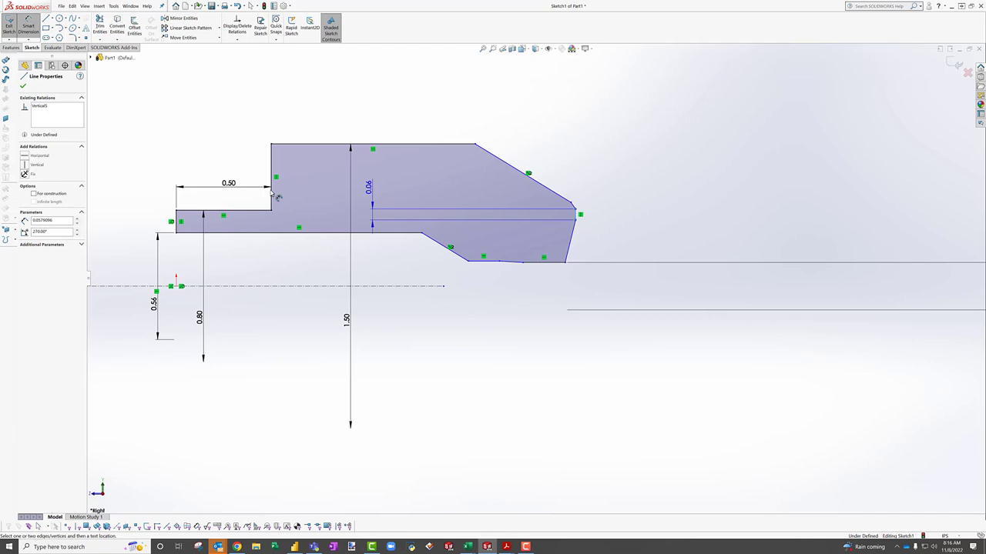
click(574, 219)
click(326, 97)
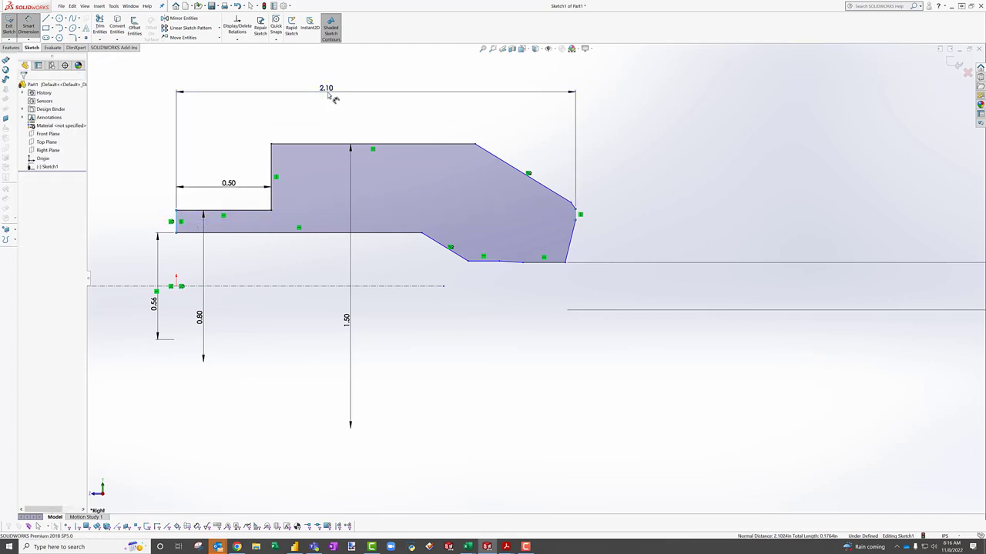
text(4)
key(Return)
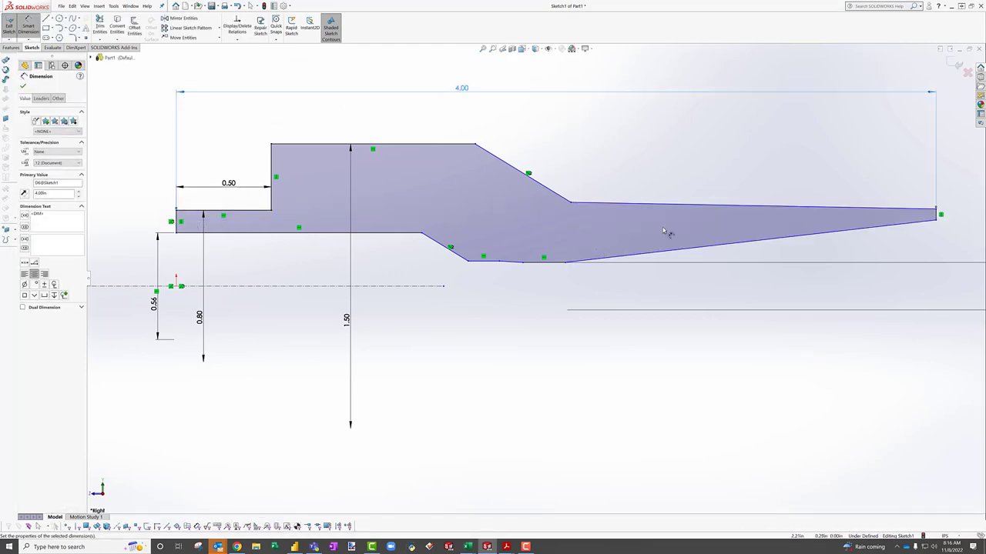
Step: Consult the screwdriver body drawing in the PDF and dimension the middle bore line about the centerline as a 0.386 in diameter
click(485, 261)
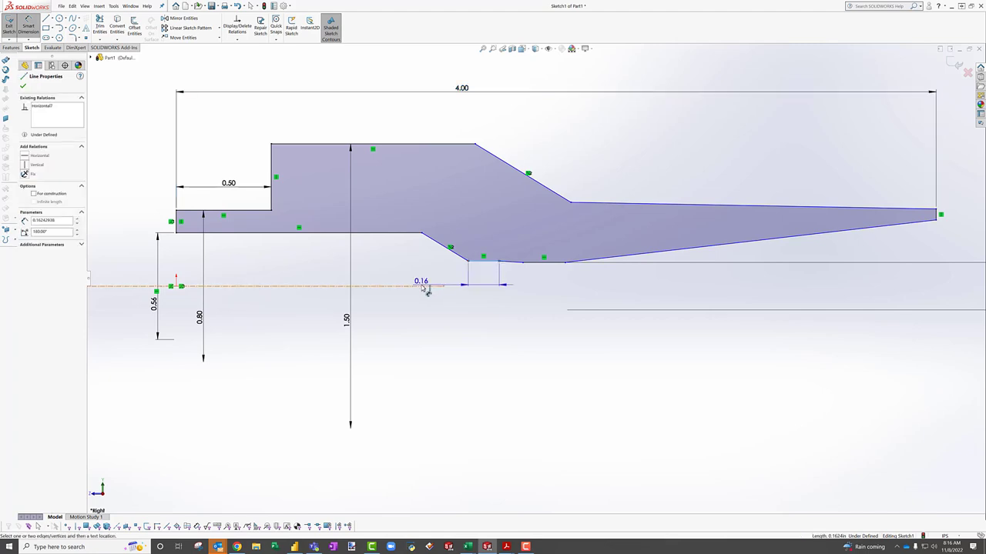
click(425, 286)
click(409, 313)
mouse_move(506, 547)
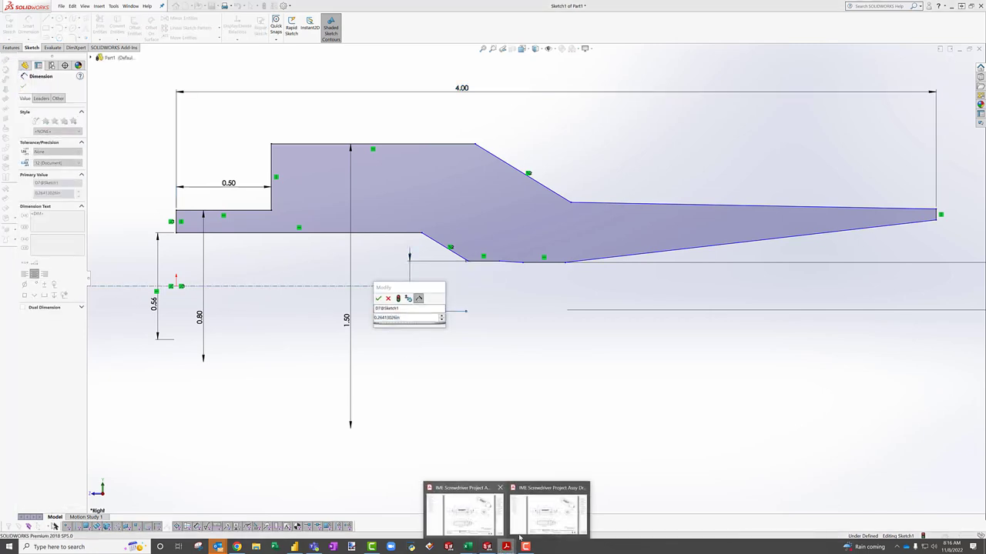
click(539, 516)
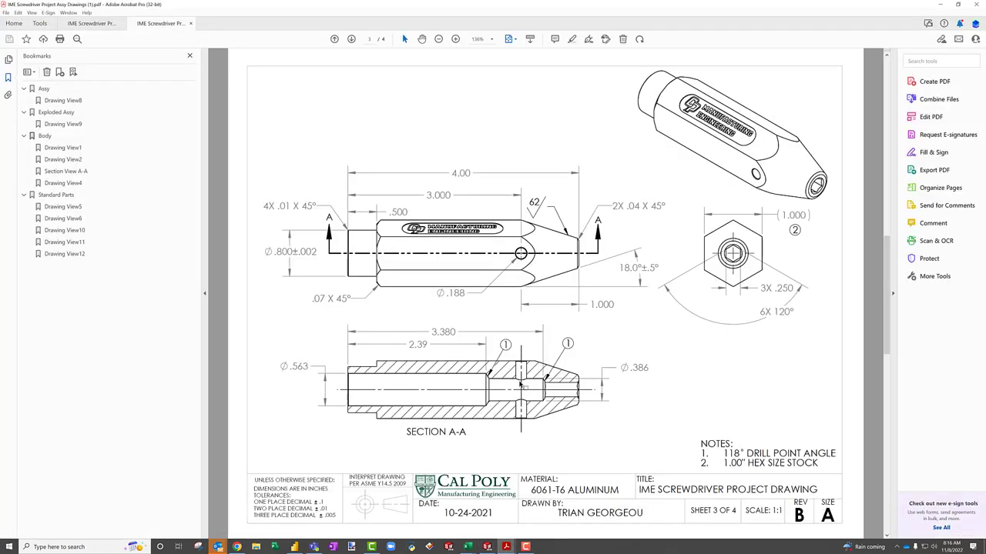
click(939, 4)
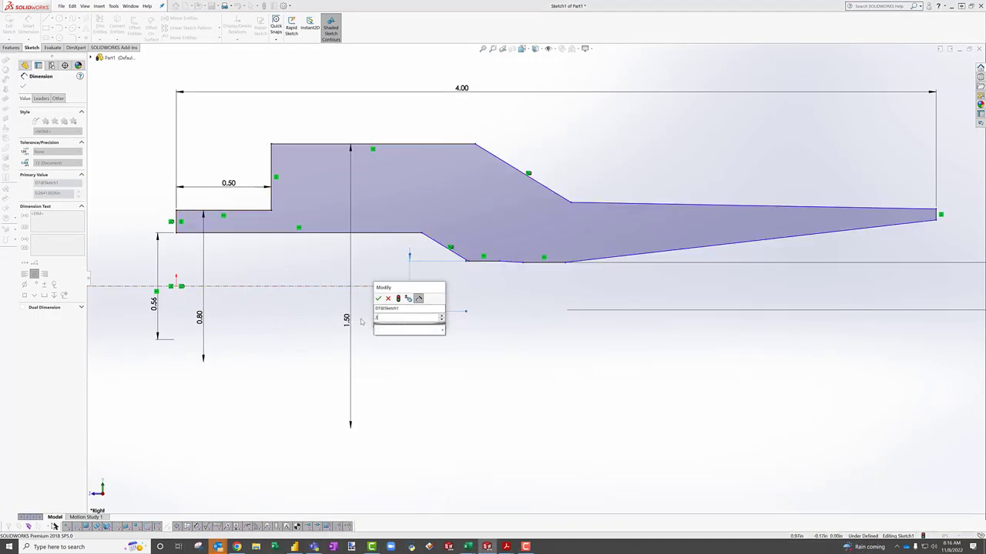
key(Return)
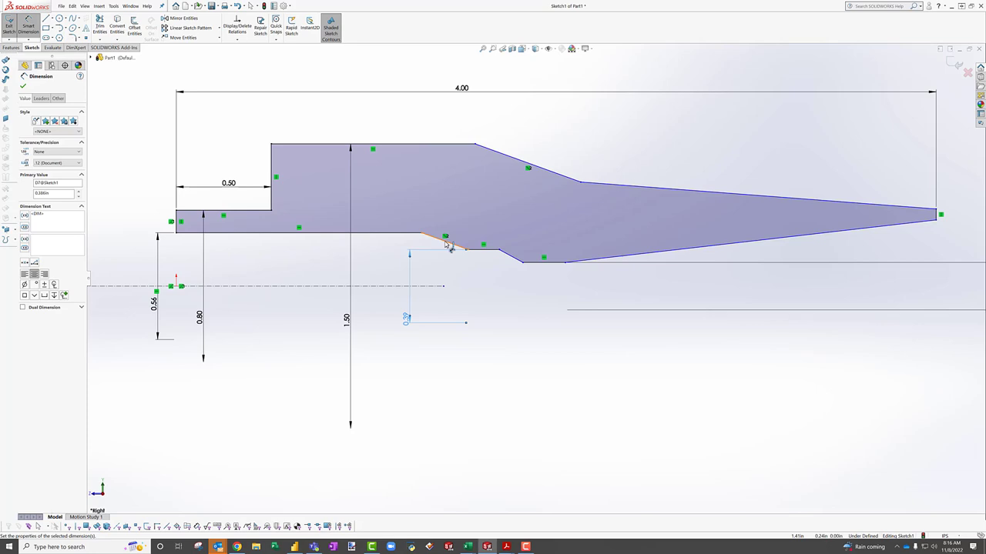
Step: Set the angle between the rear bore's sloped end line and the centerline to half of 118 degrees (118/2)
click(450, 241)
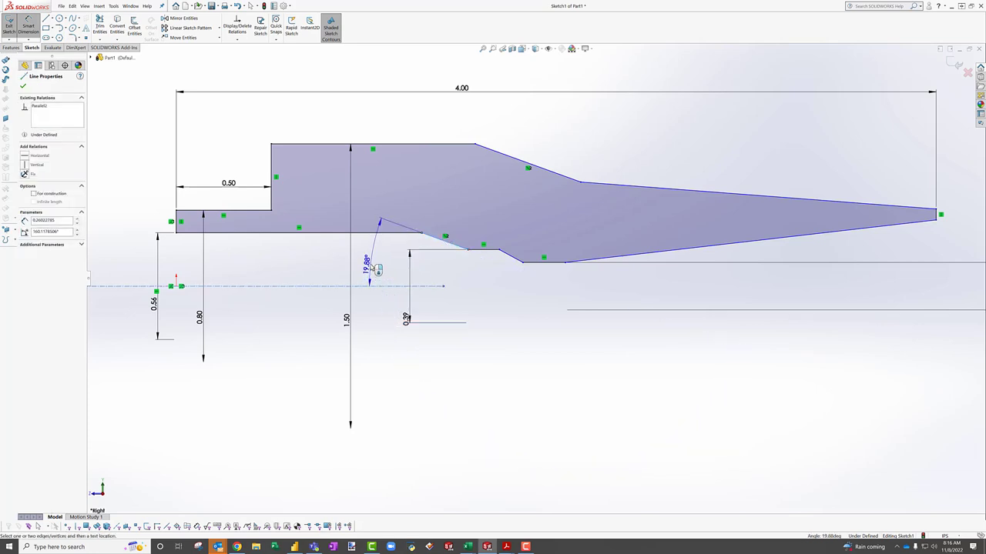
click(377, 266)
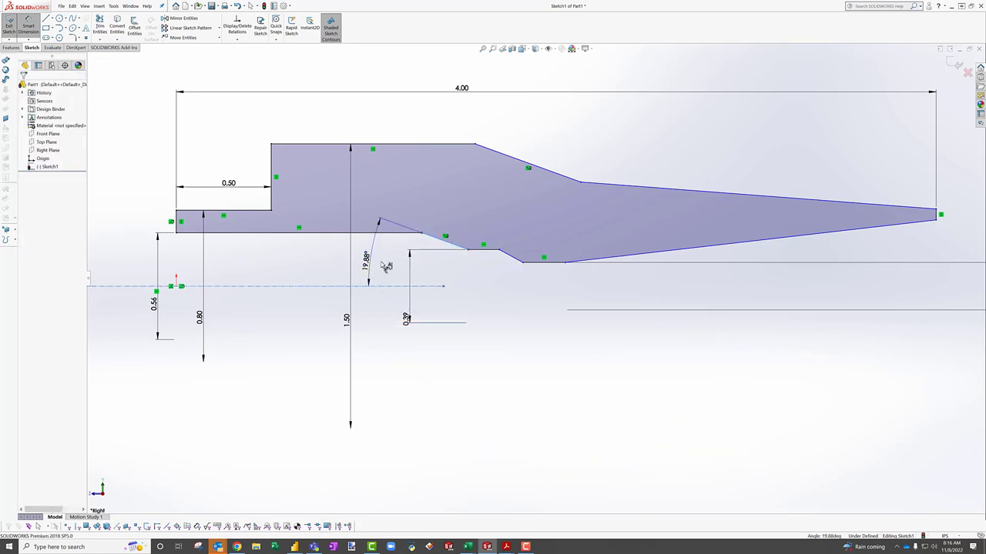
text(118/2)
key(Return)
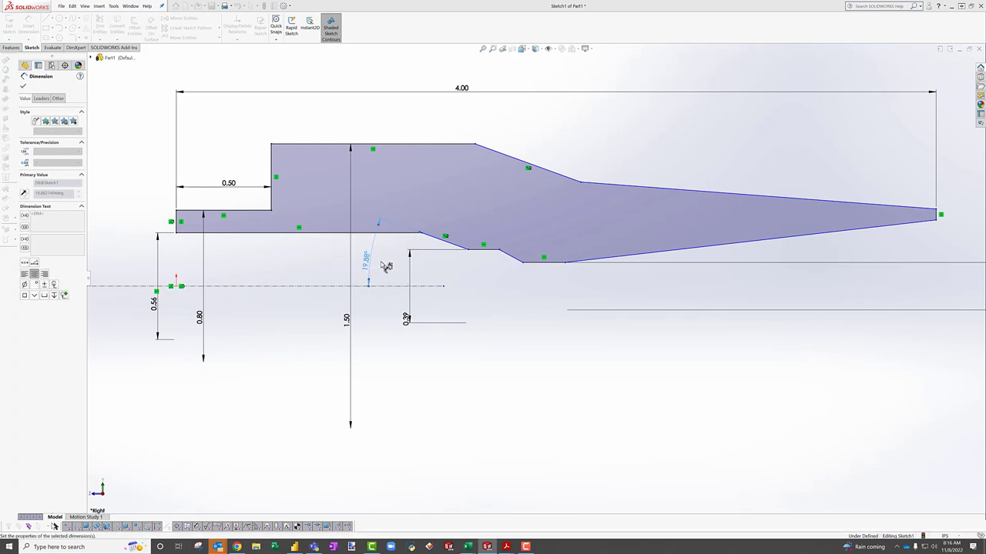
key(Escape)
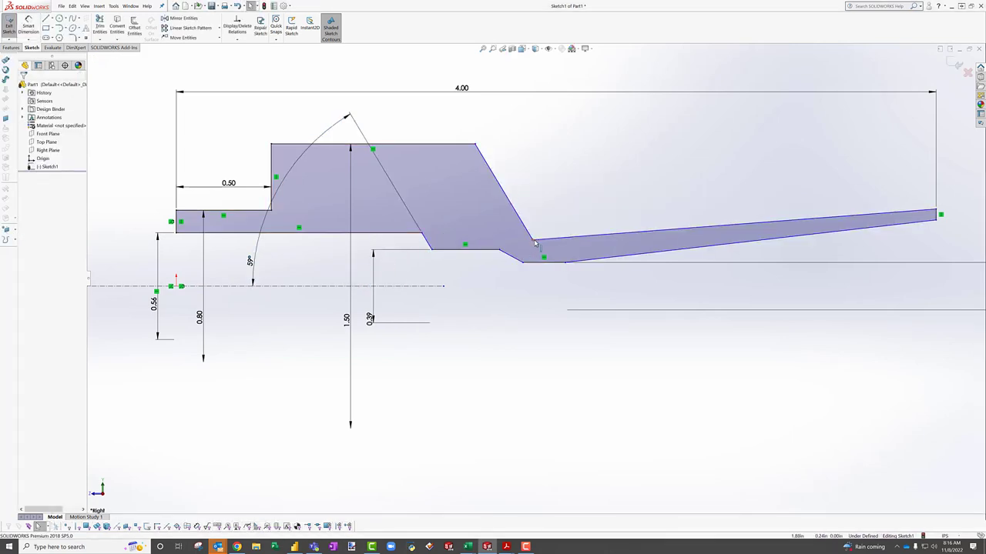
Step: Move both endpoints of the outer taper line forward so the long outer edge extends toward the front face
mouse_move(531, 240)
mouse_down()
mouse_move(785, 172)
mouse_move(928, 194)
mouse_up()
drag(477, 144, 801, 145)
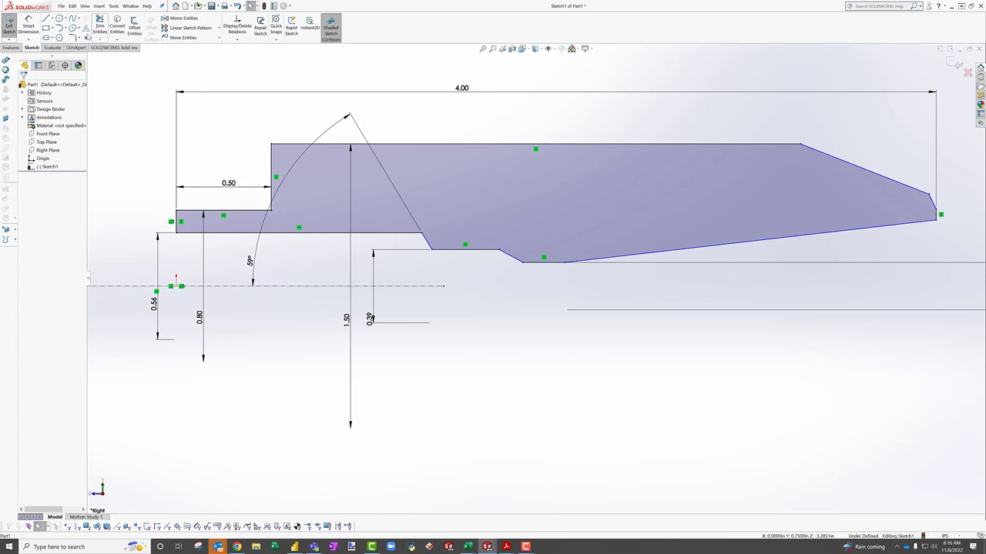
Step: Make the middle bore's sloped end line parallel to the rear bore's sloped end line
click(511, 255)
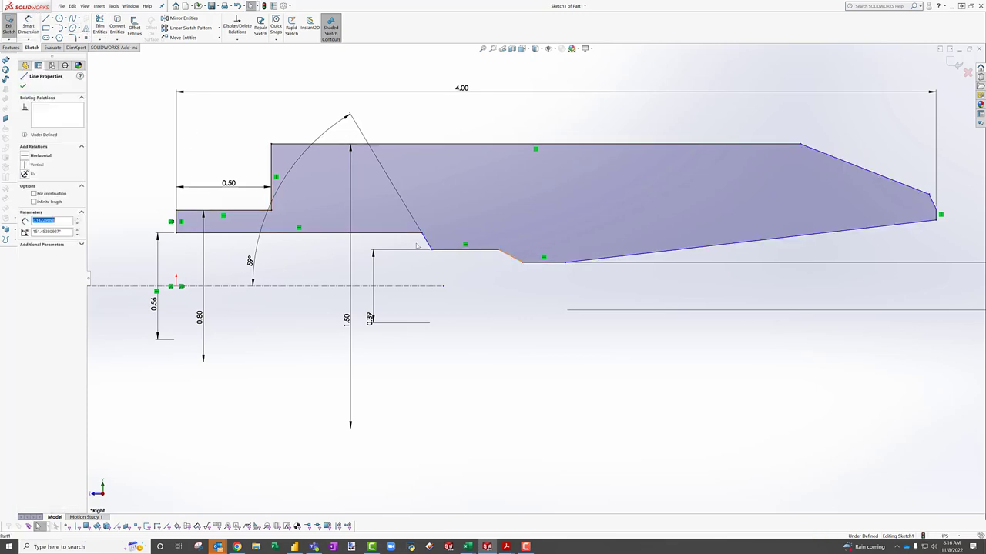
ctrl+click(428, 245)
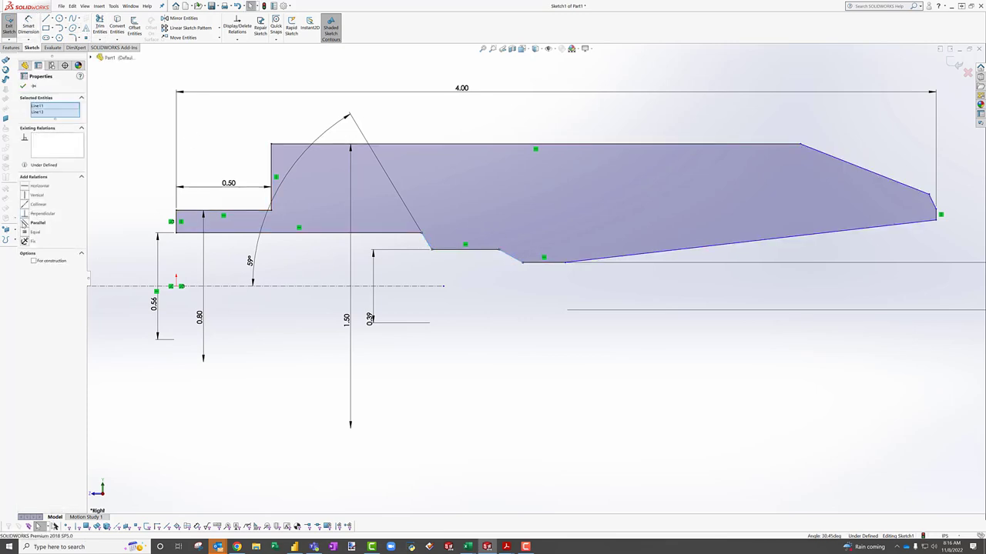
click(35, 222)
key(Escape)
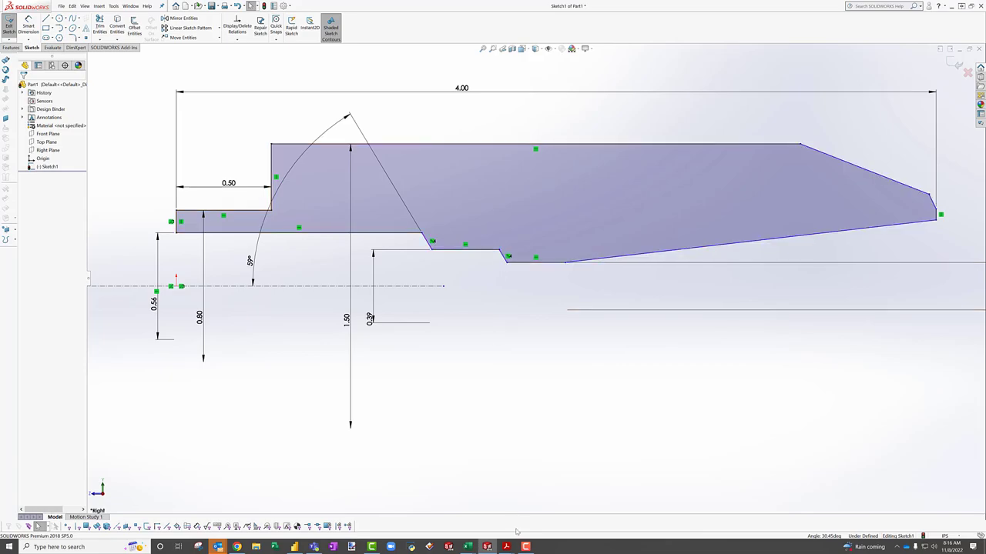
Step: Consult the body drawing in the PDF and set the length of the rear bore line to 2.39 in
click(506, 546)
click(547, 508)
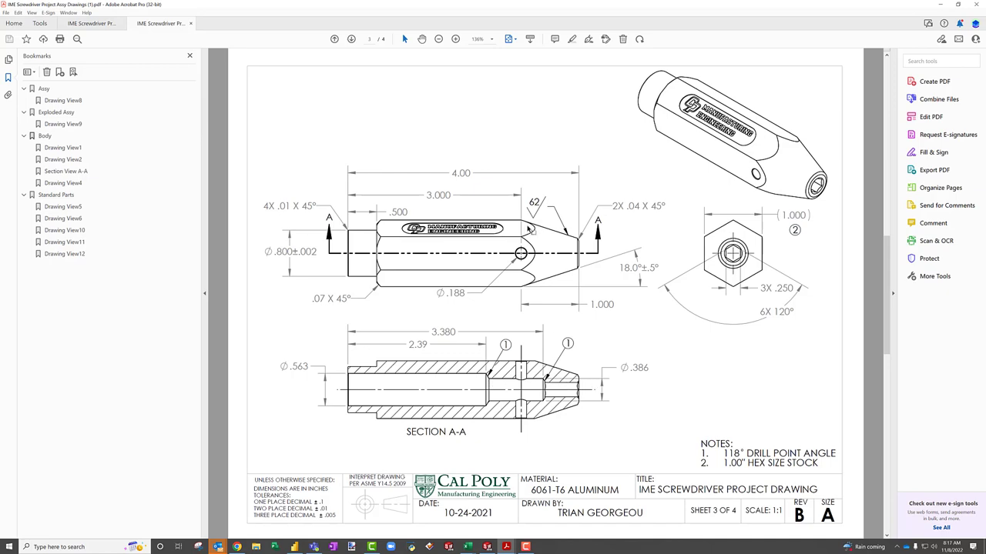
click(941, 5)
click(28, 27)
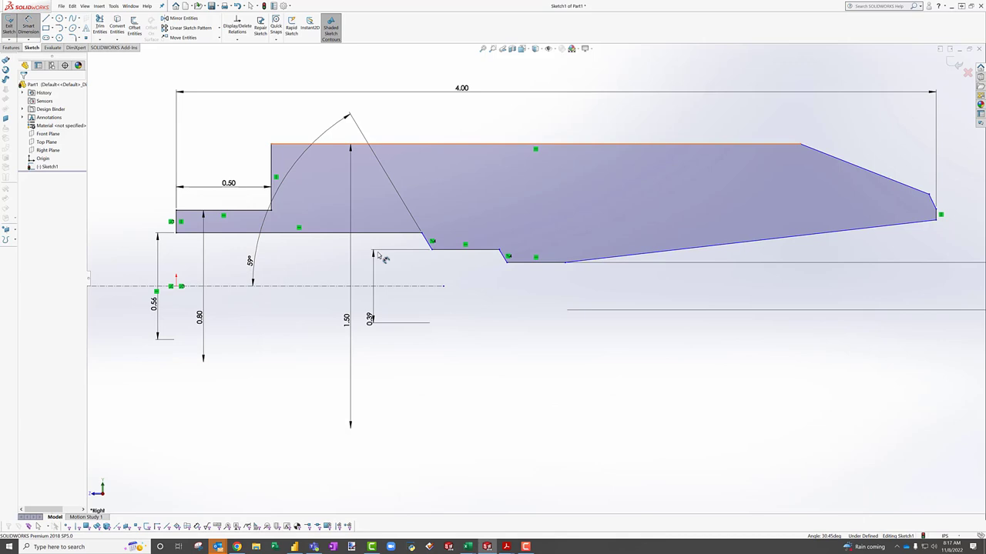
click(412, 232)
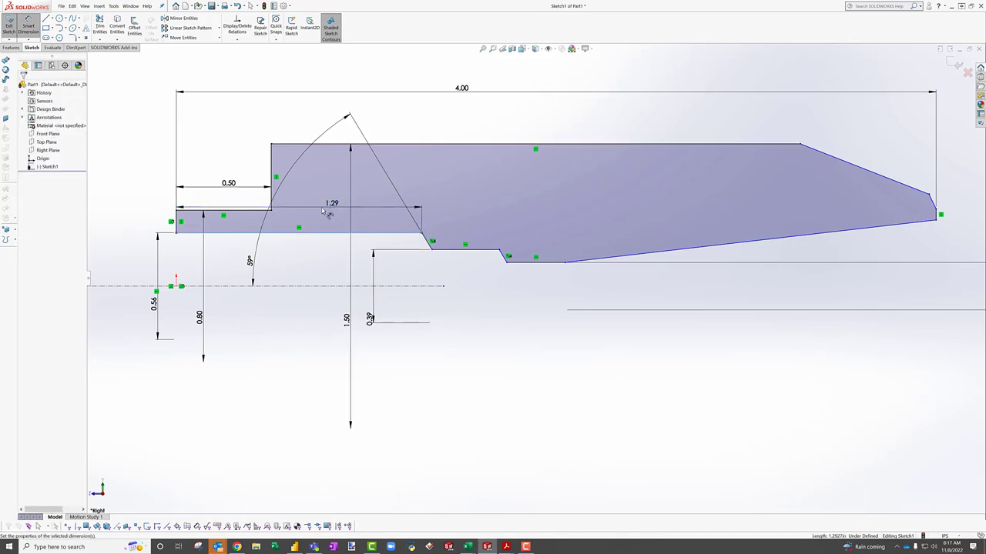
click(330, 210)
text(2.39)
key(Return)
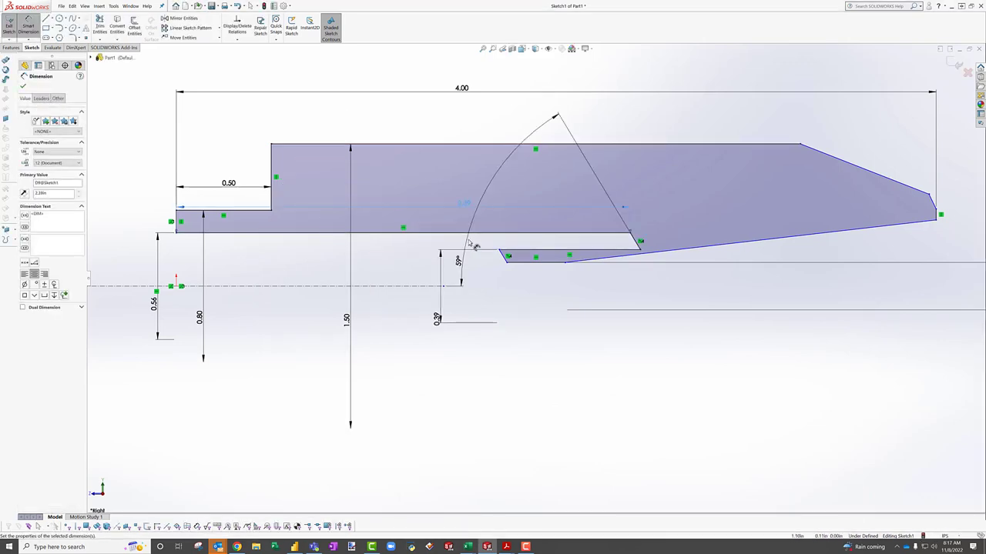
Step: Dimension the distance from the rear vertical edge to the front end of the middle bore line as 3.38 in
click(500, 251)
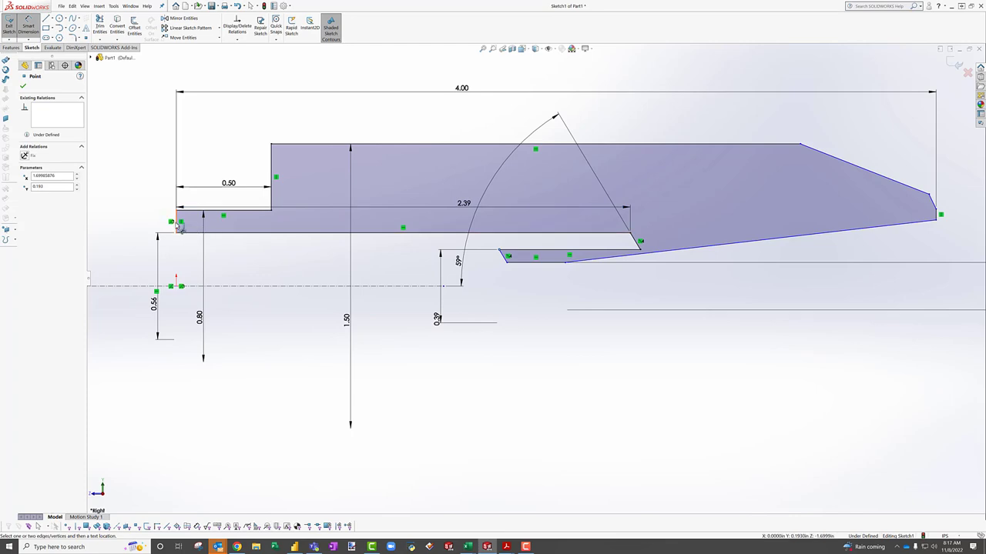
click(179, 227)
click(283, 259)
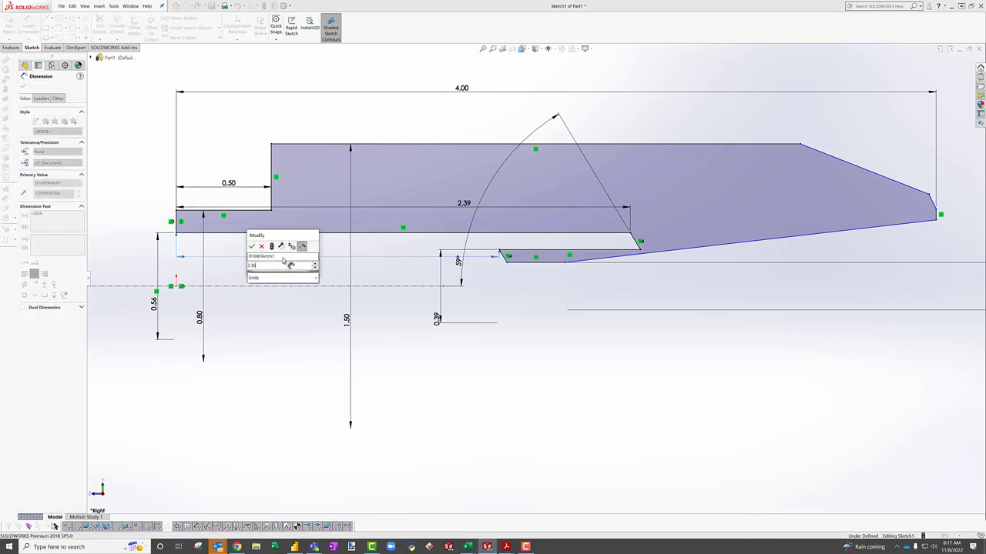
text(3.38)
key(Return)
key(Escape)
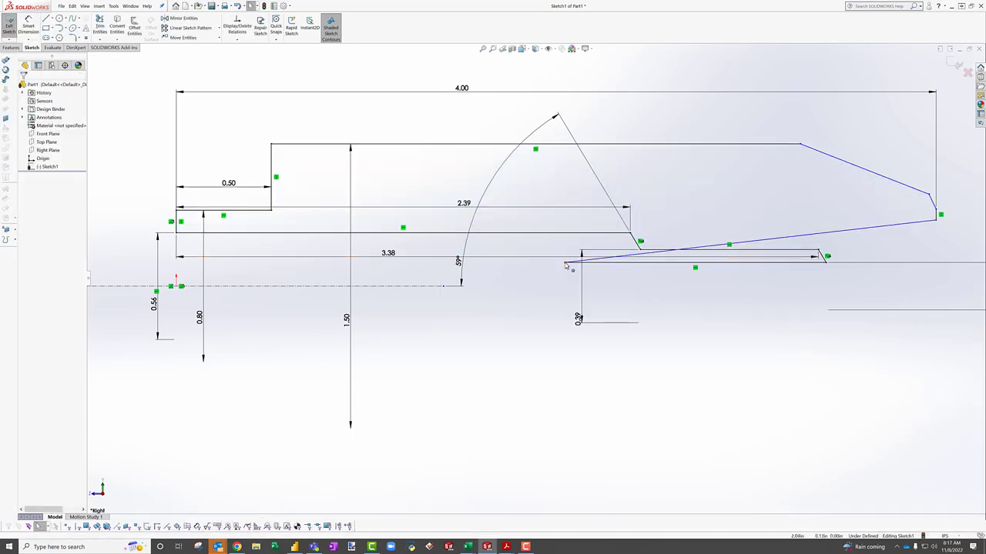
Step: Extend the front bore line toward the front face and reposition the nose endpoints to form a short inner chamfer and a shorter front edge
mouse_move(565, 263)
mouse_down()
mouse_move(915, 262)
mouse_move(905, 263)
mouse_up()
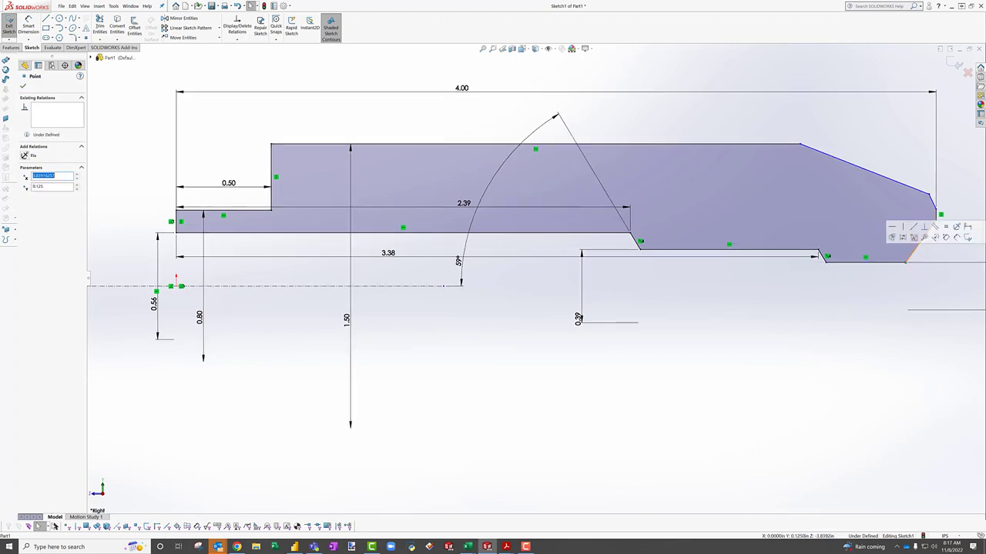
scroll(908, 278, up, 3)
scroll(837, 277, down, 1)
key(Escape)
scroll(523, 265, down, 4)
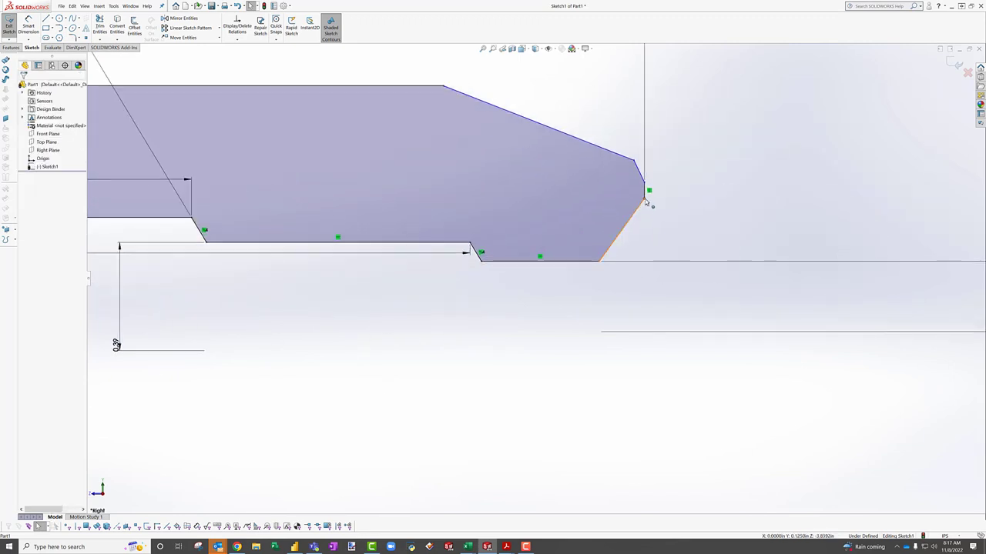
mouse_move(646, 199)
mouse_down()
mouse_move(644, 244)
mouse_move(625, 261)
mouse_up()
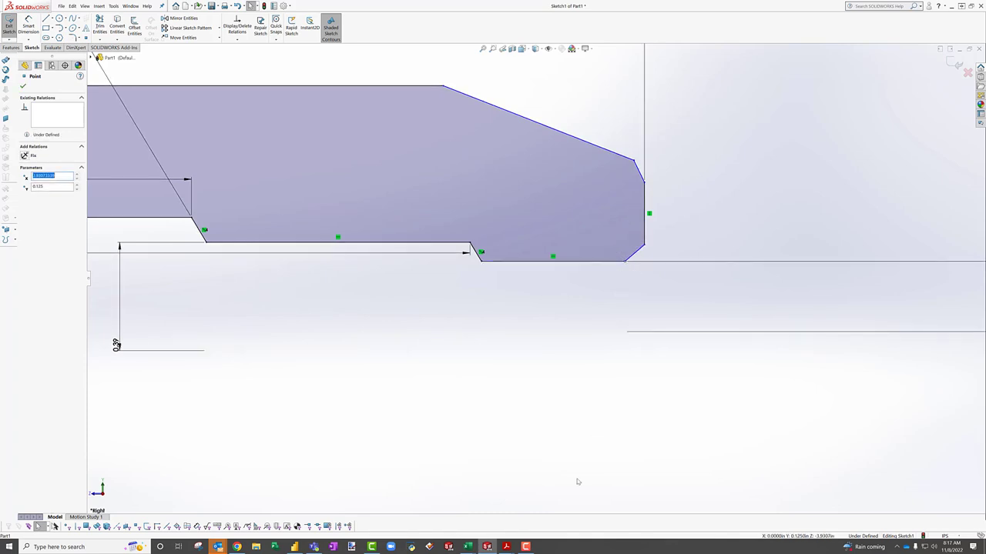
drag(645, 184, 645, 215)
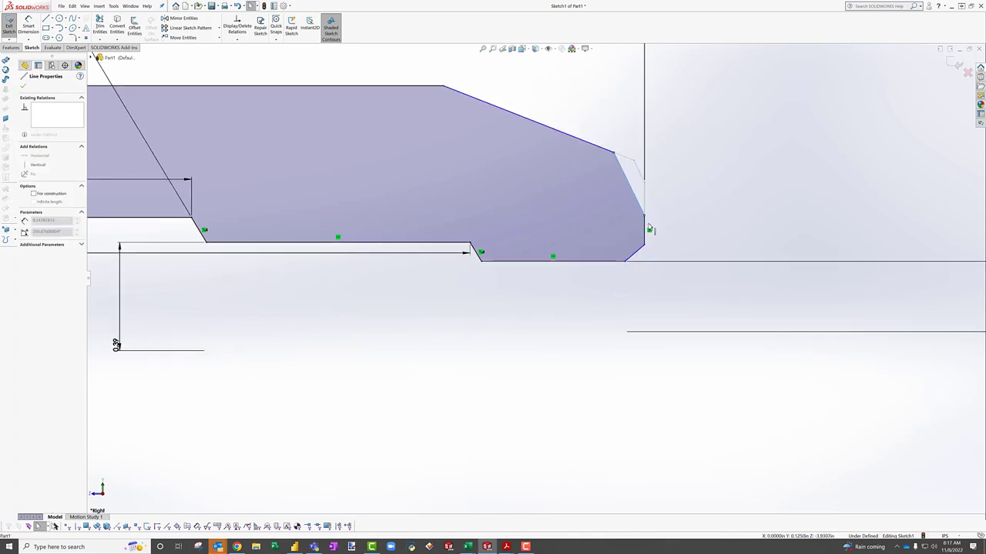
Step: Check the nose chamfer callout in the body PDF drawing and return to the sketch with Smart Dimension started
mouse_move(502, 548)
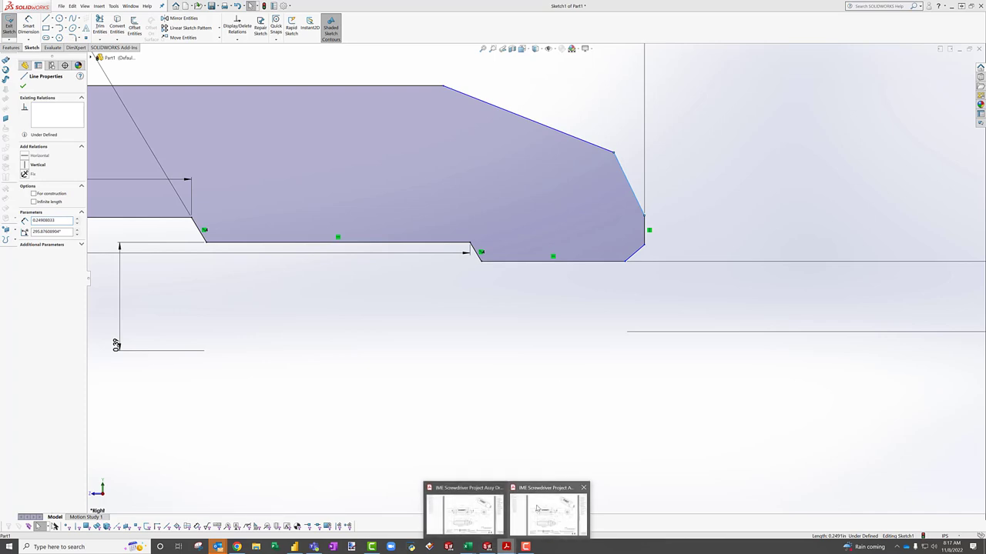
click(552, 432)
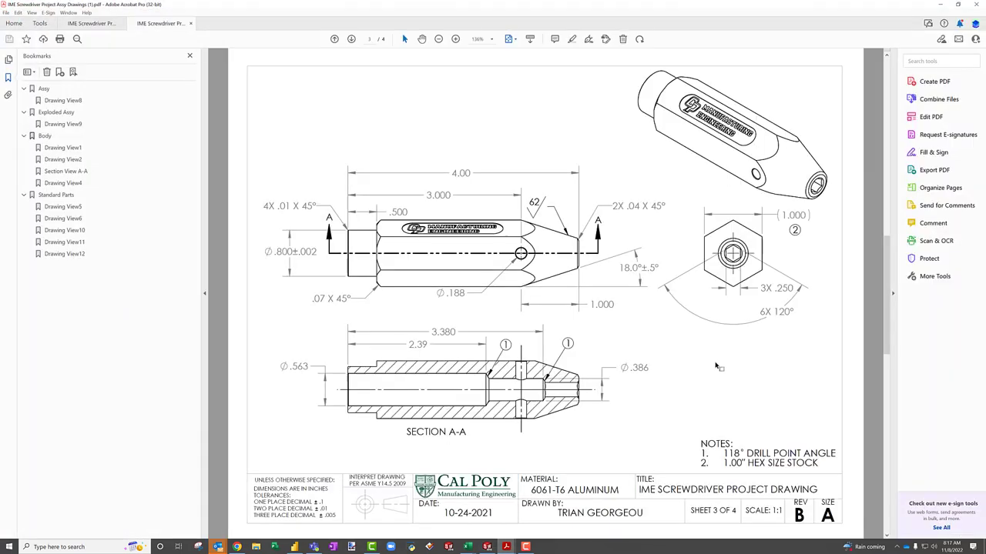
triple_click(638, 206)
click(940, 5)
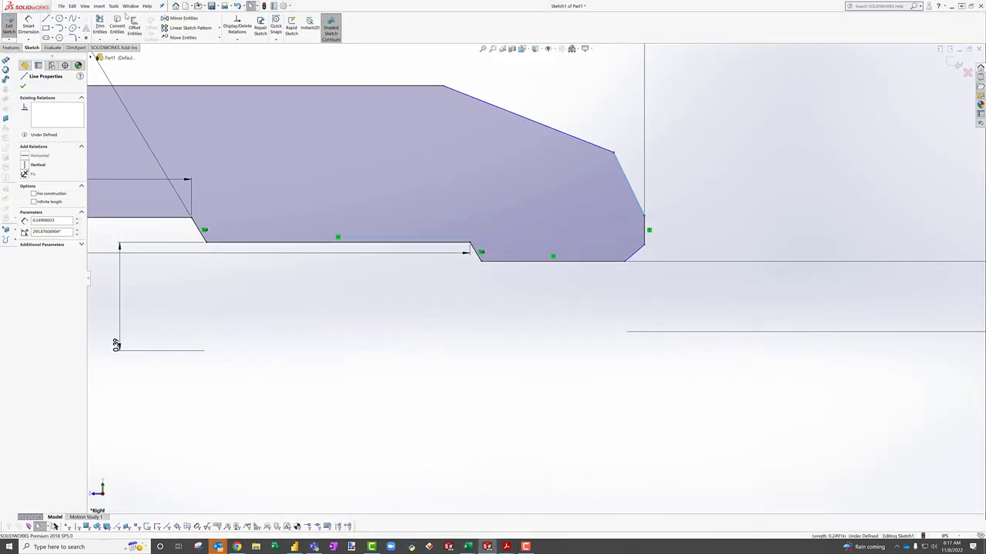
click(23, 27)
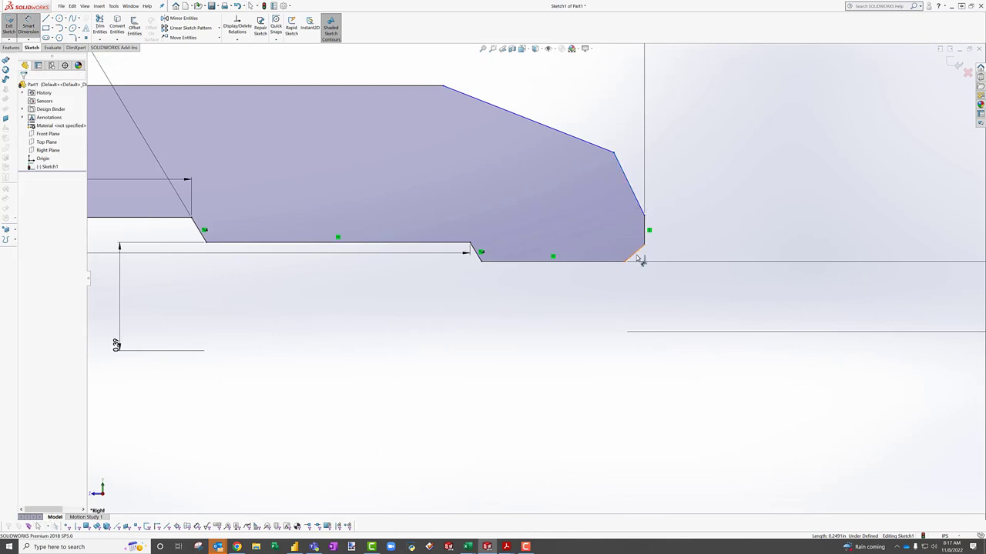
click(645, 245)
click(616, 258)
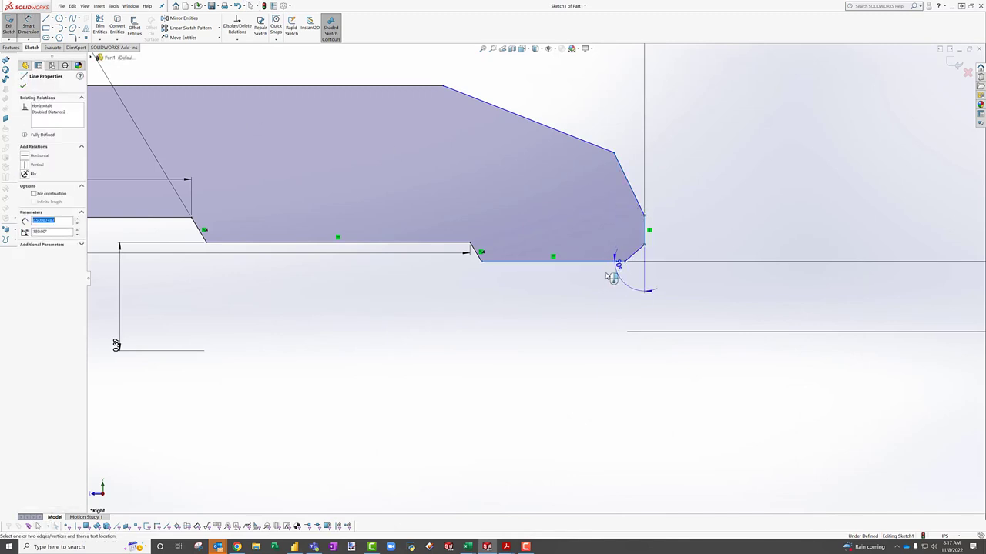
click(583, 282)
key(Escape)
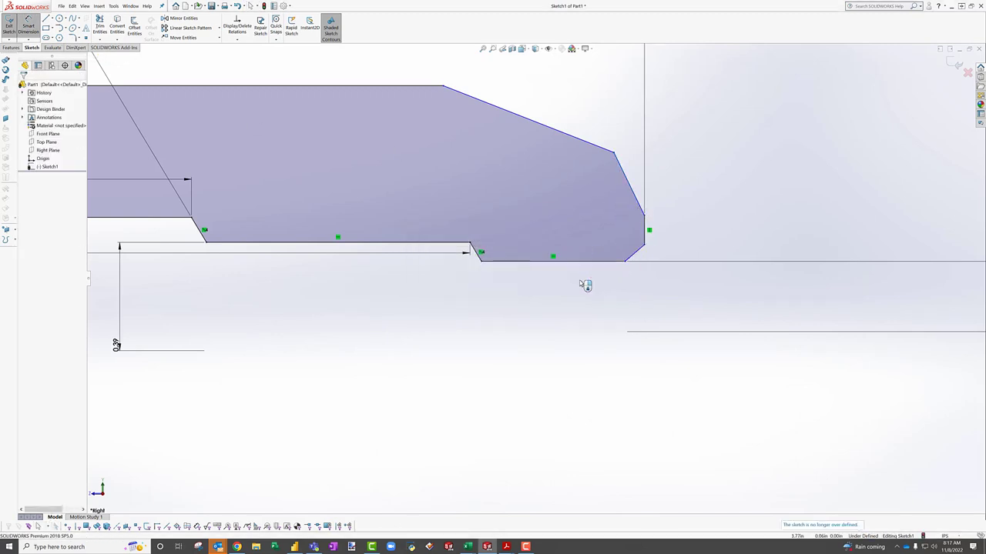
Step: Dimension the horizontal width of the inner nose chamfer, between the front edge and the front bore line's endpoint, as 0.04 in
click(645, 235)
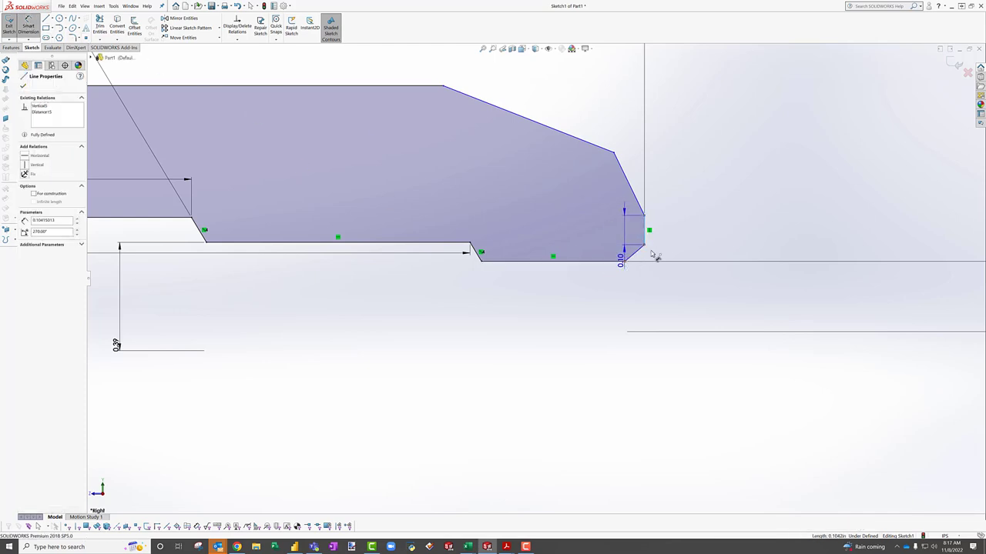
click(695, 248)
text(0.04)
key(Return)
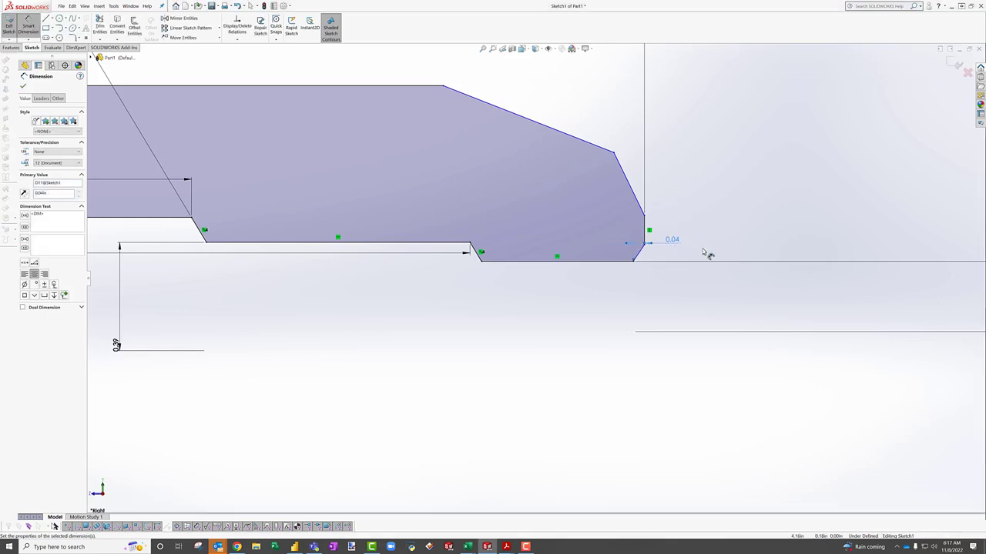
Step: Dimension the angle between the inner nose chamfer and the front bore line as 45°
click(639, 255)
click(620, 261)
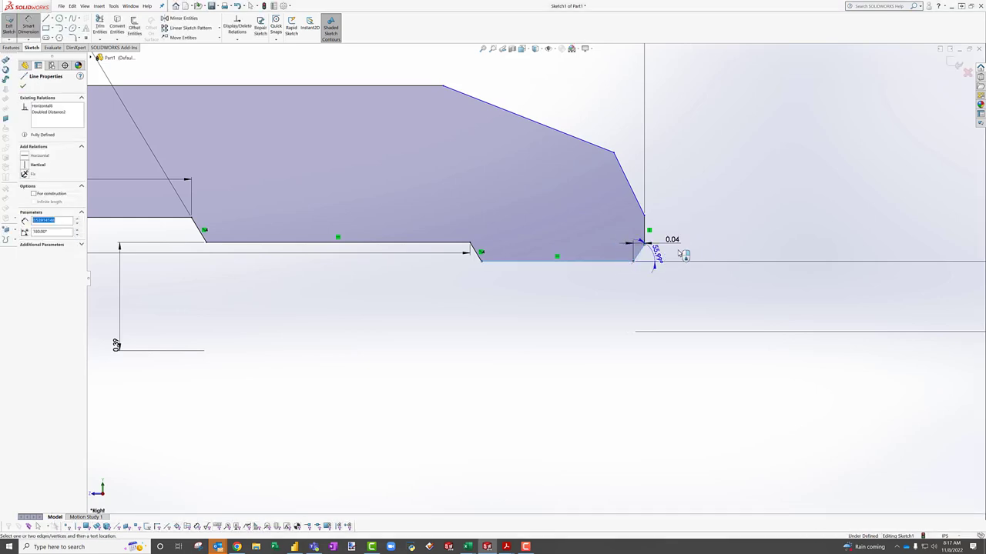
click(682, 255)
text(45)
key(Return)
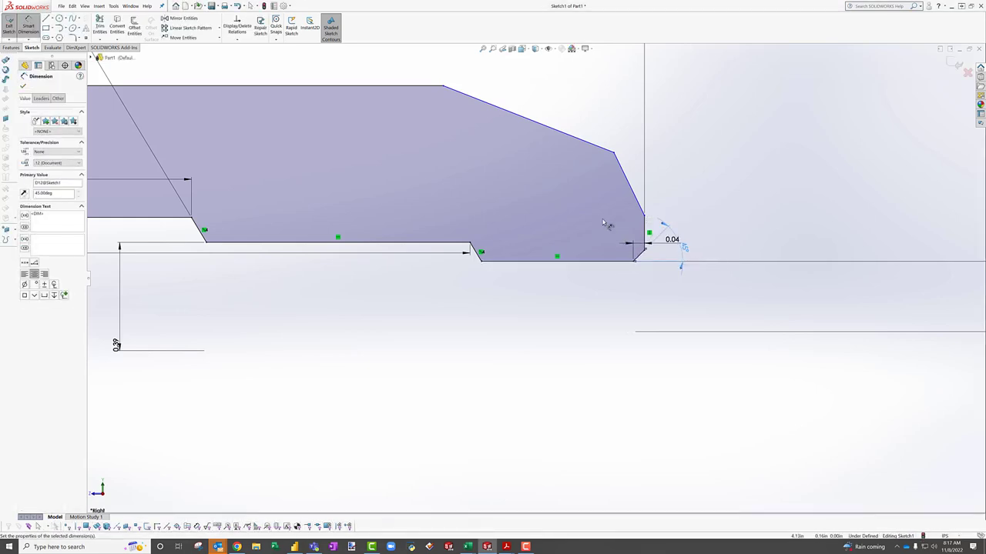
Step: Dimension the angle between the outer nose chamfer and the vertical front edge as 45°
click(636, 194)
click(644, 229)
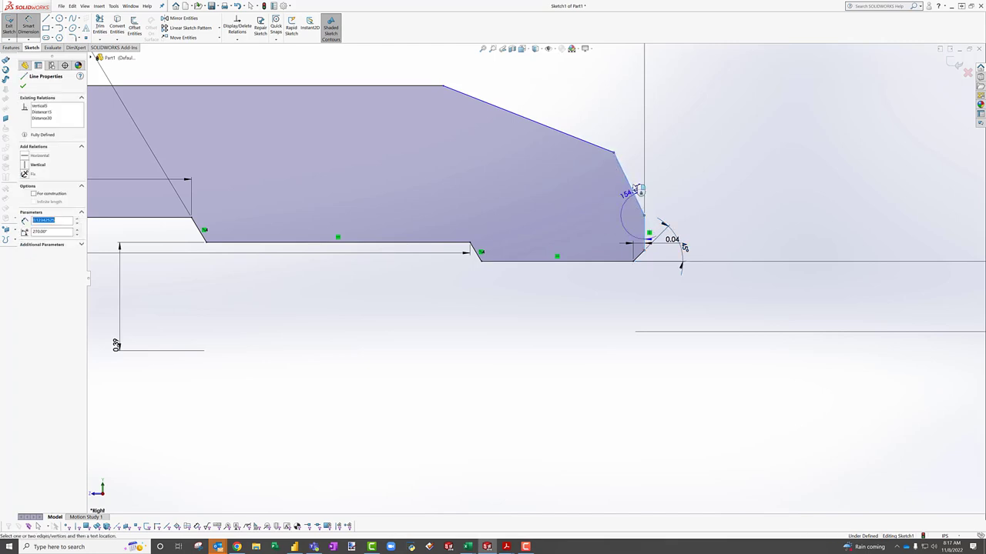
click(612, 124)
click(616, 123)
text(45)
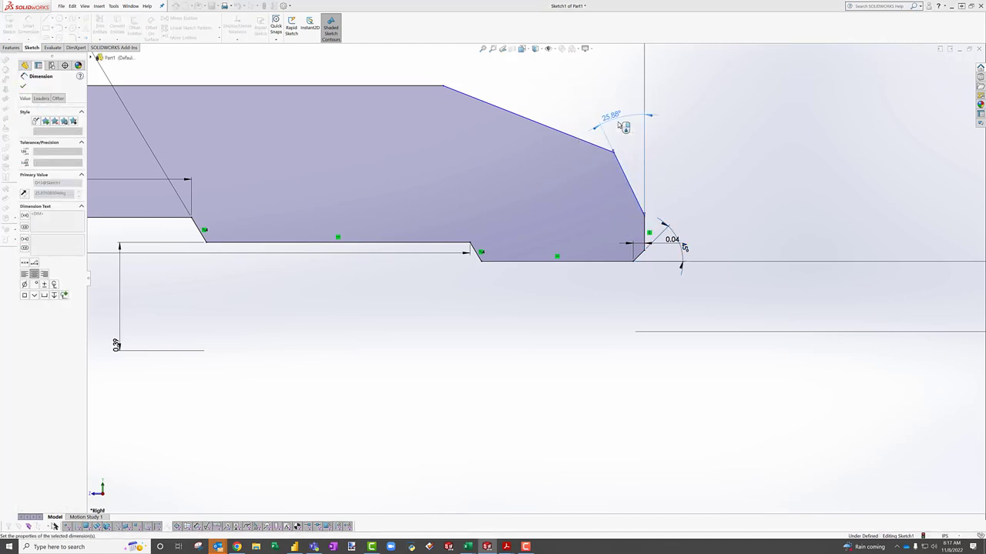
key(Return)
Step: Dimension the vertical height of the outer nose chamfer between its two endpoints as 0.04 in
scroll(632, 227, down, 2)
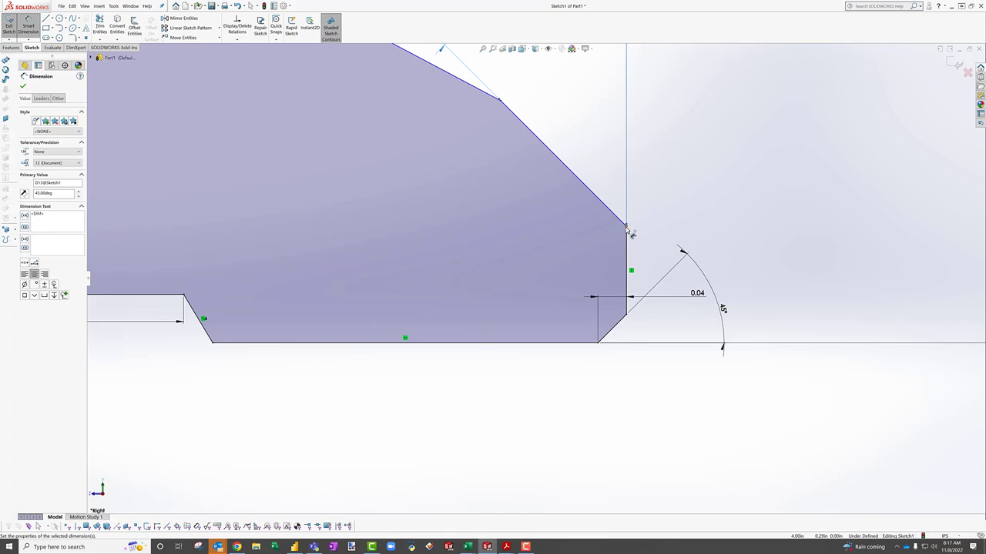
click(626, 227)
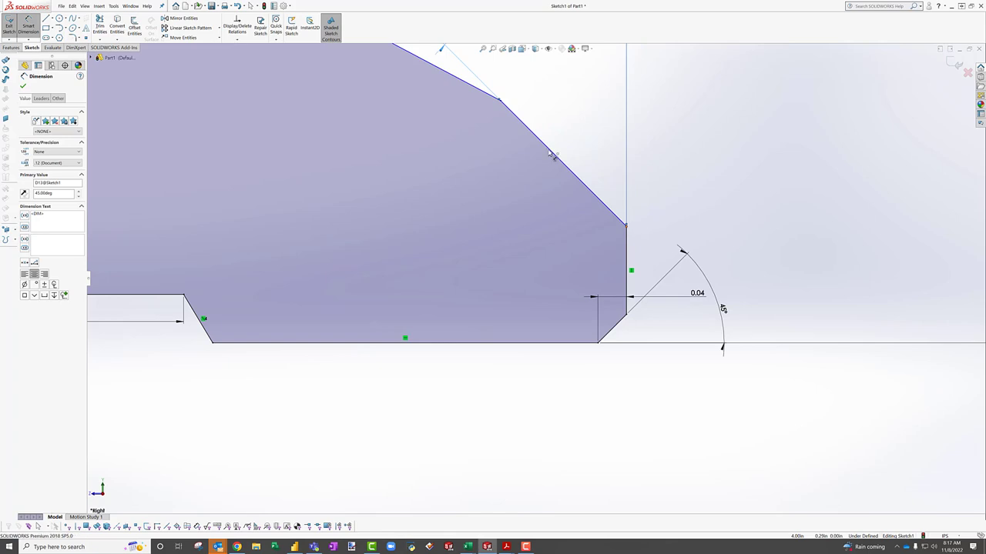
click(508, 106)
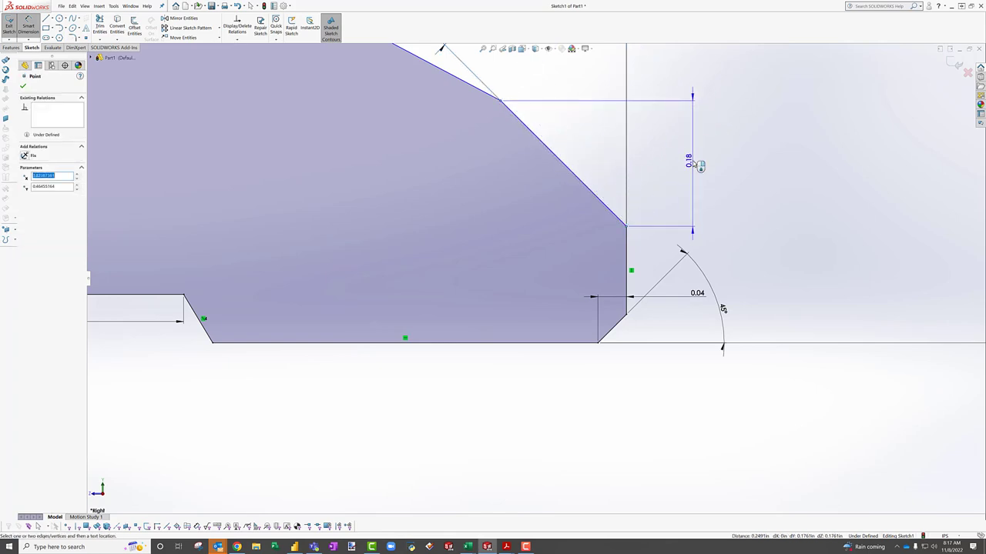
click(698, 165)
text(0.04)
key(Return)
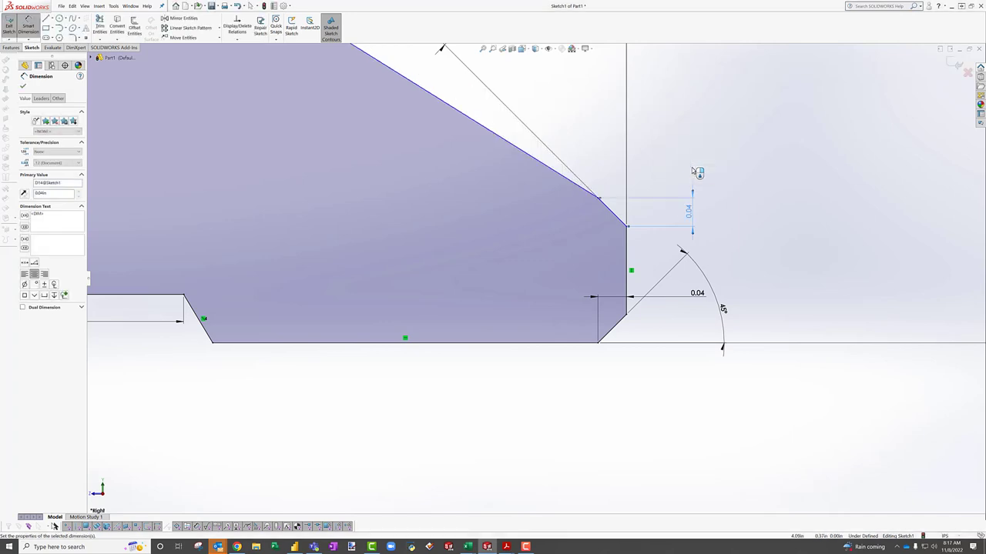
Step: Dimension the angle between the long nose taper line and the horizontal centerline as 18°
scroll(539, 251, up, 4)
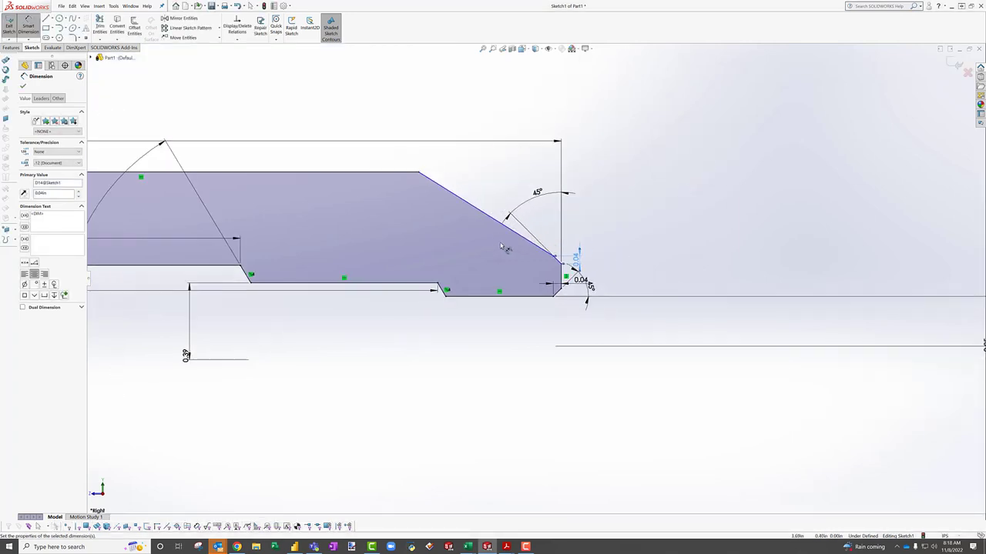
click(487, 217)
scroll(359, 320, up, 3)
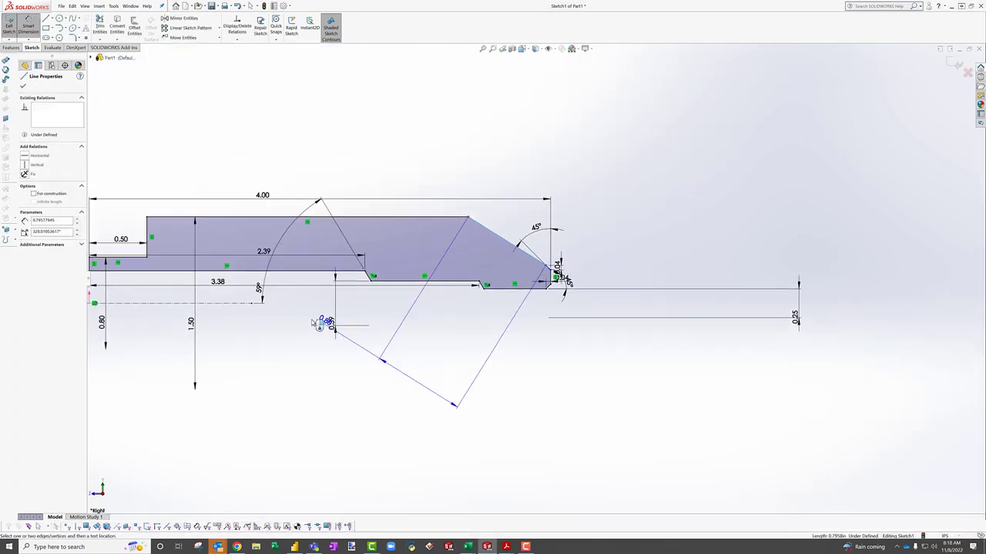
click(233, 304)
click(401, 269)
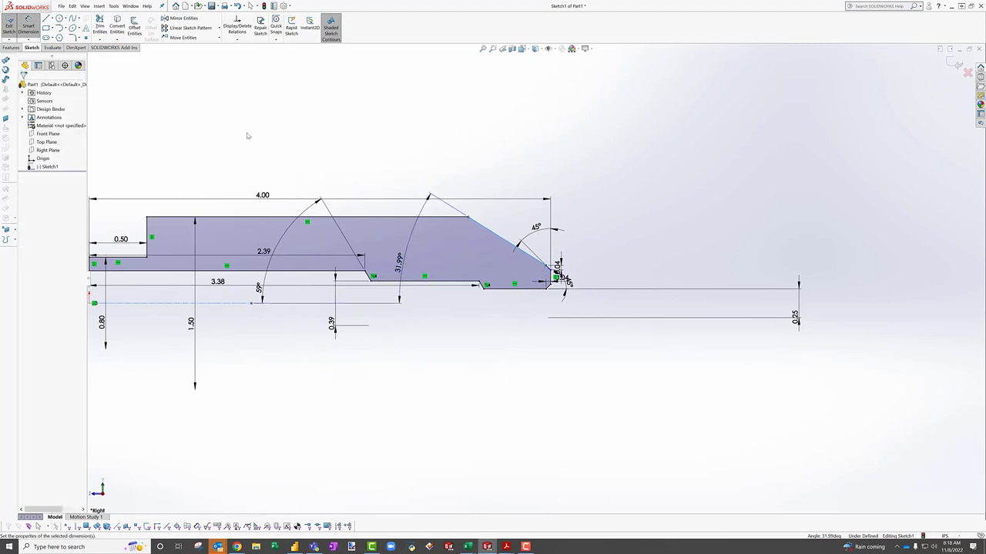
text(1818)
key(Return)
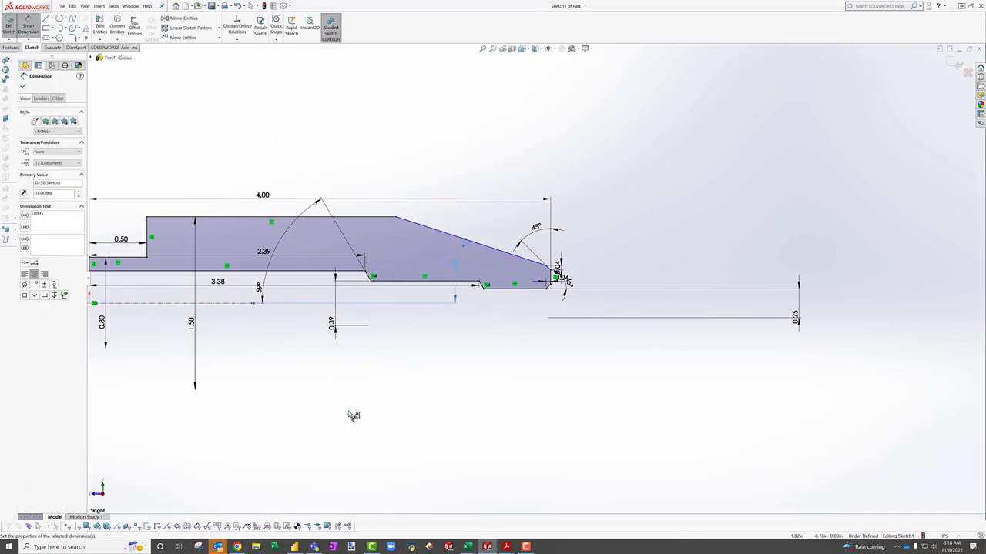
Step: Check the hex stock view in the PDF drawing and sketch a hexagon centred on the centerline's front end, about 0.62 in from centre to vertex
click(530, 519)
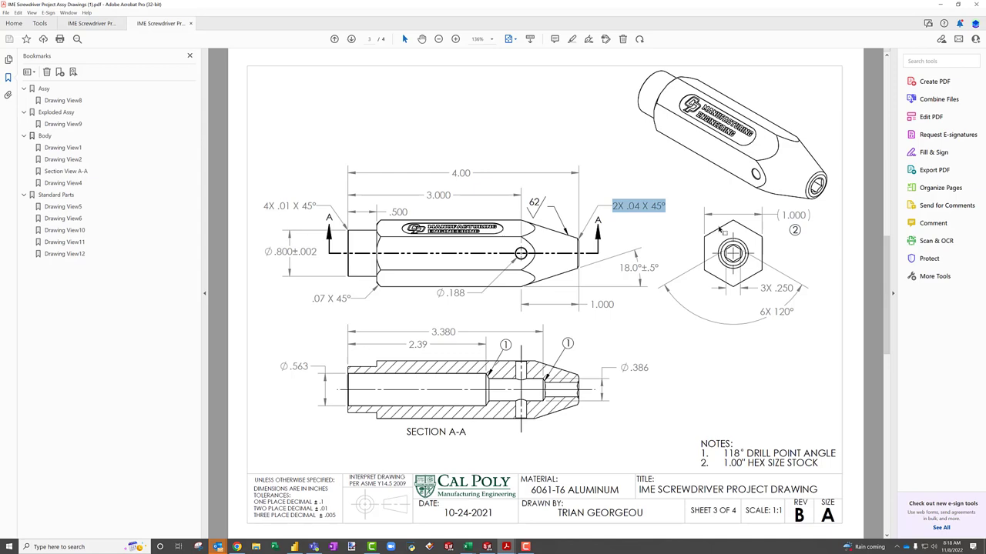
click(942, 5)
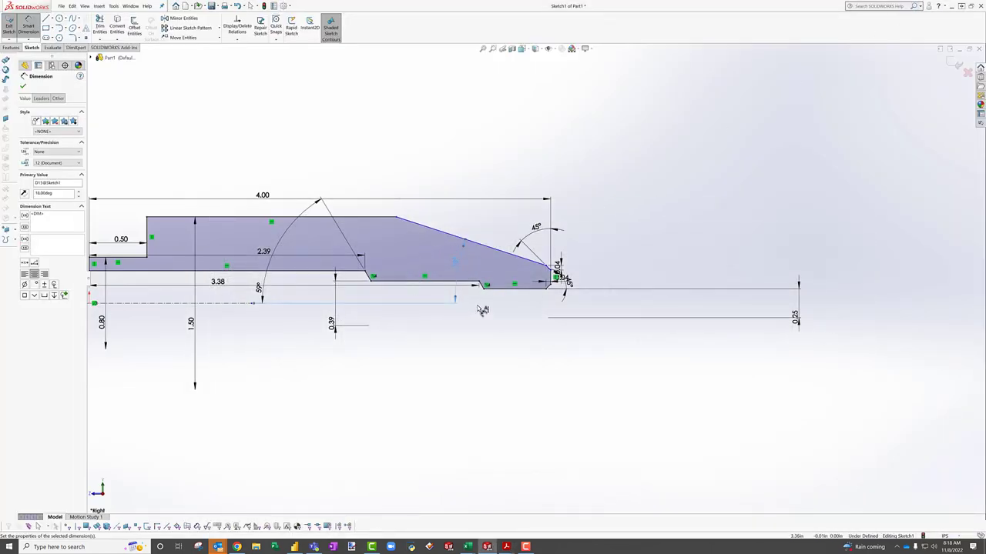
click(60, 37)
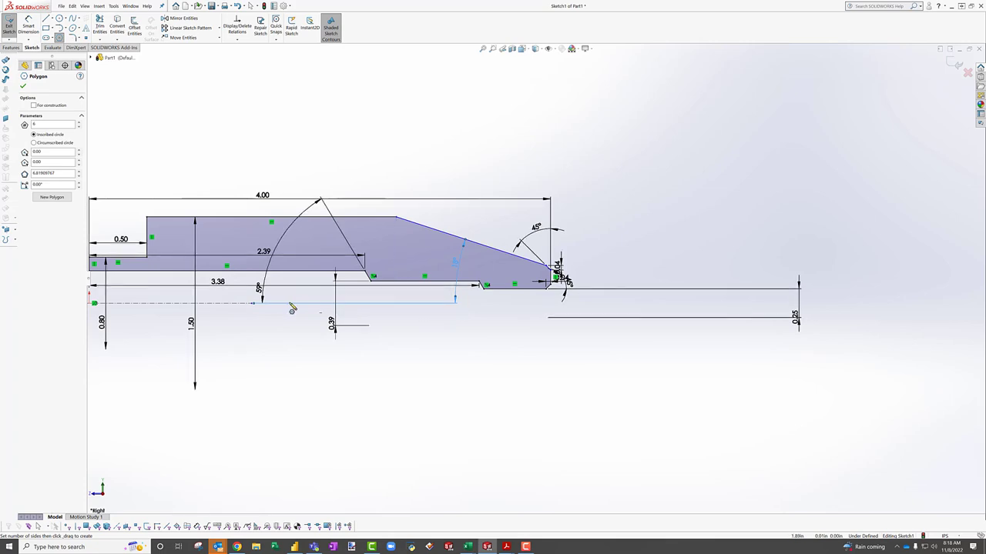
click(253, 302)
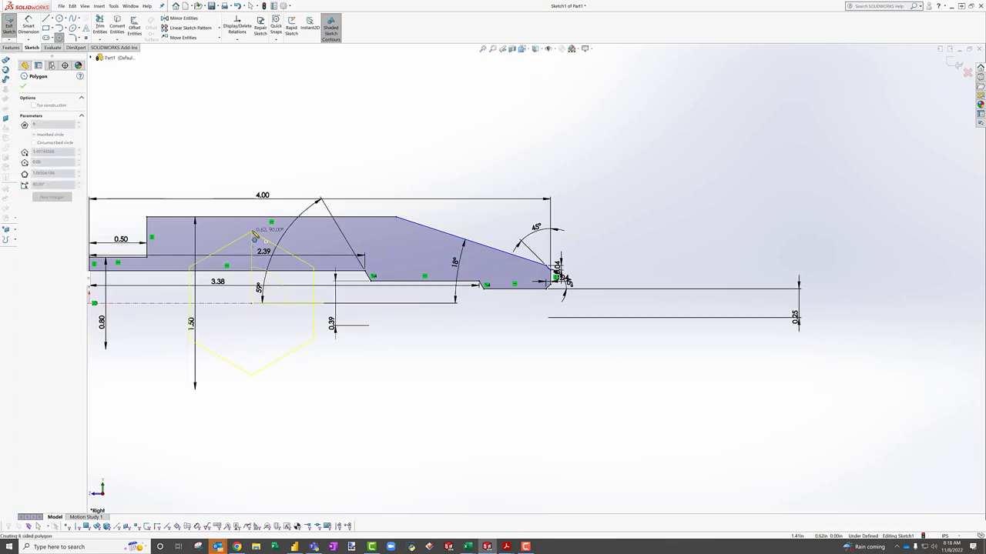
click(252, 233)
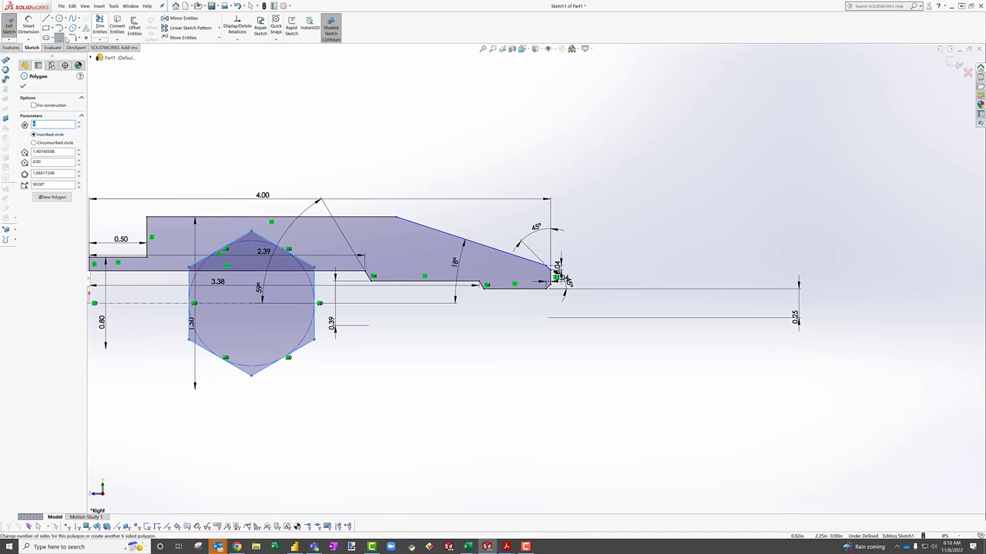
key(Escape)
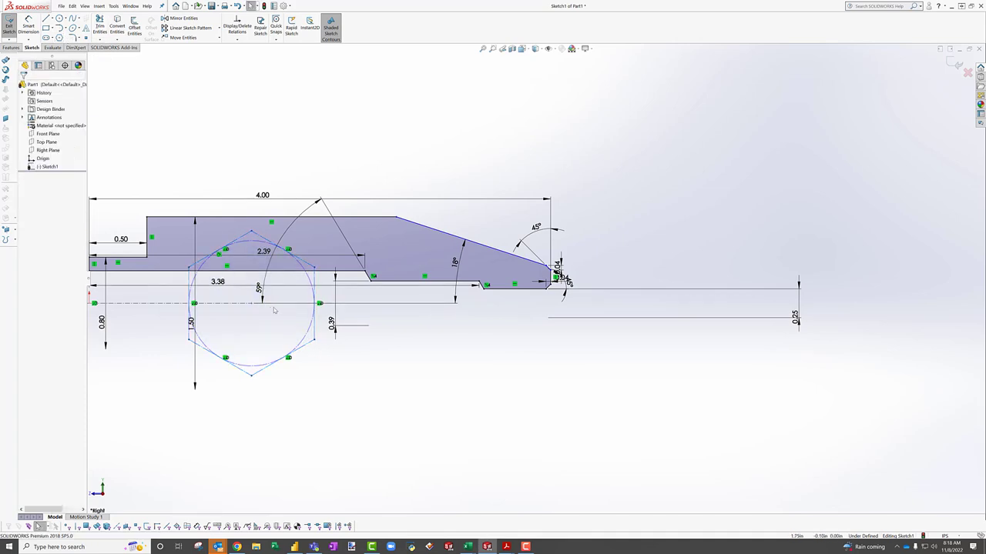
Step: Move the hexagon's centre forward along the axis and dimension the distance between two opposite flats as 1.00 in
drag(253, 306, 379, 253)
key(Escape)
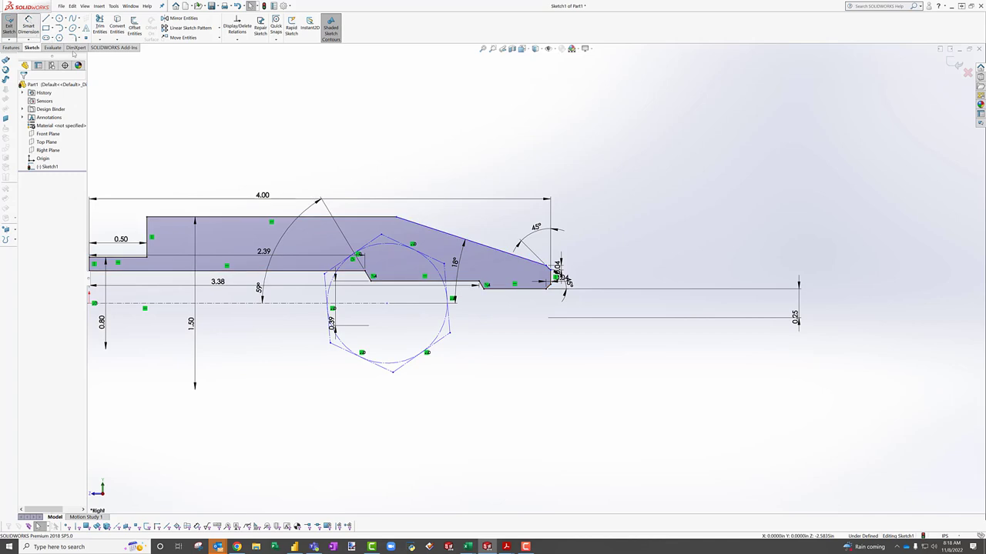
click(28, 28)
click(393, 244)
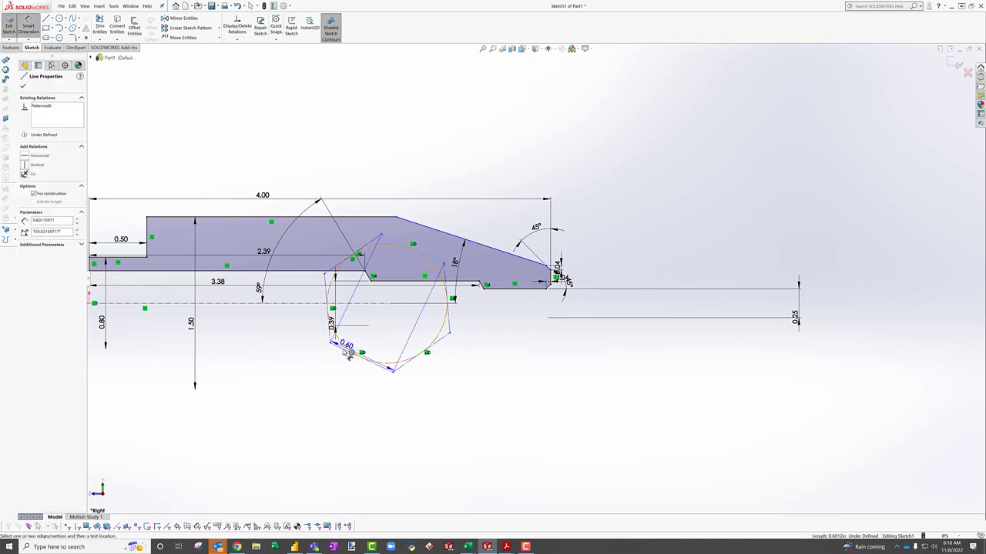
click(328, 397)
text(1.04123916in)
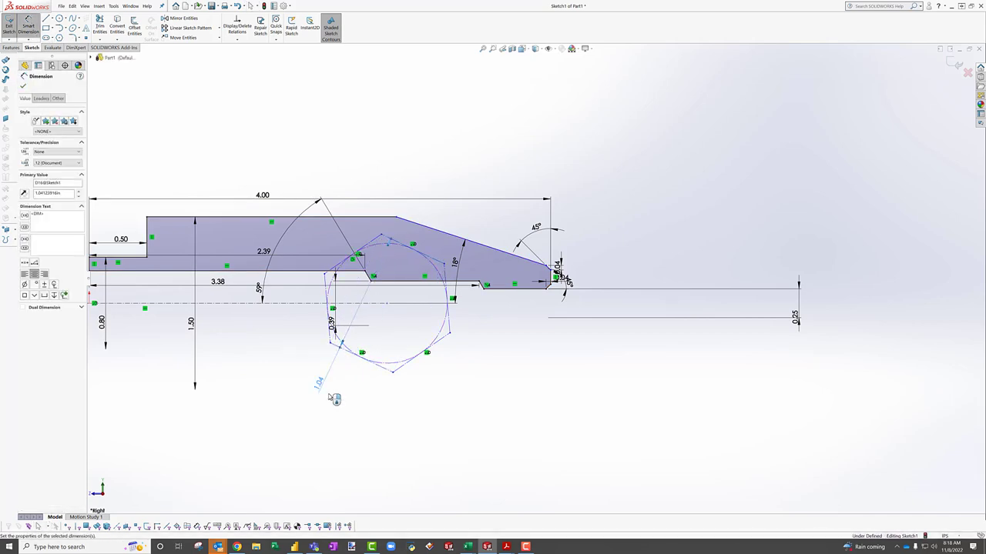
key(Return)
key(Escape)
Step: Add a Vertical relation between the hexagon's centre and its upper vertex, and slide the hexagon further forward along the axis
click(390, 306)
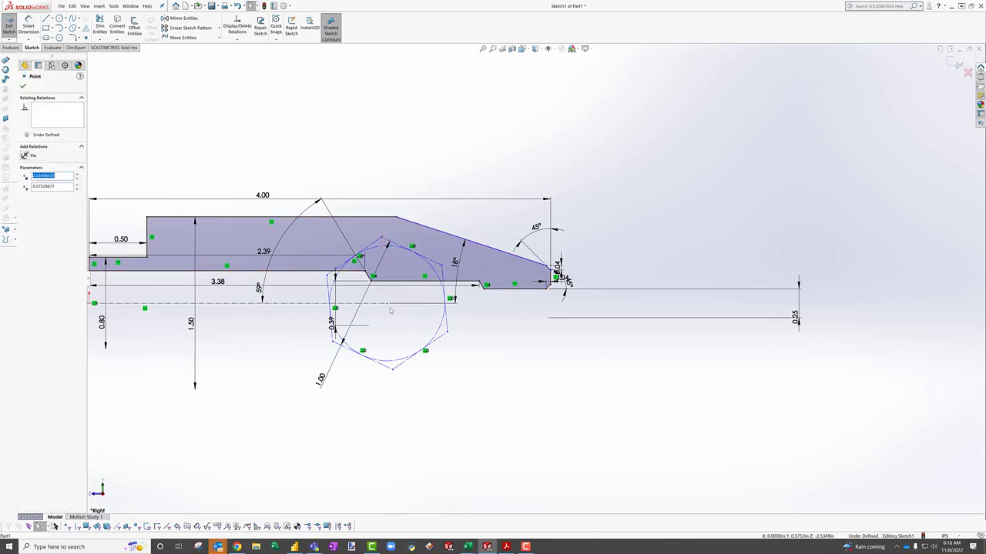
ctrl+click(387, 304)
click(25, 199)
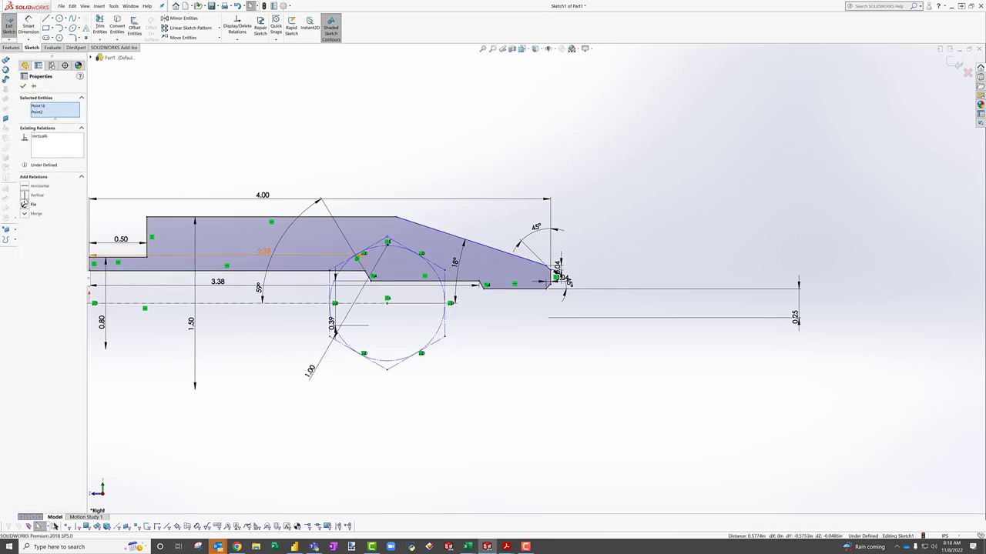
click(377, 201)
click(388, 241)
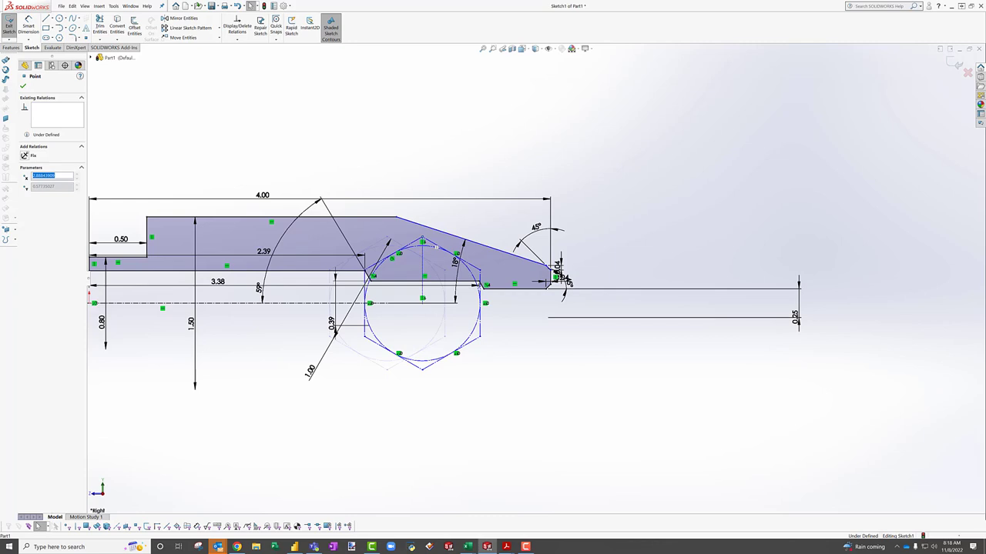
Step: Dimension the horizontal distance from the hexagon's centre to the vertical front edge as 1.00 in
scroll(390, 240, down, 4)
click(422, 231)
click(414, 235)
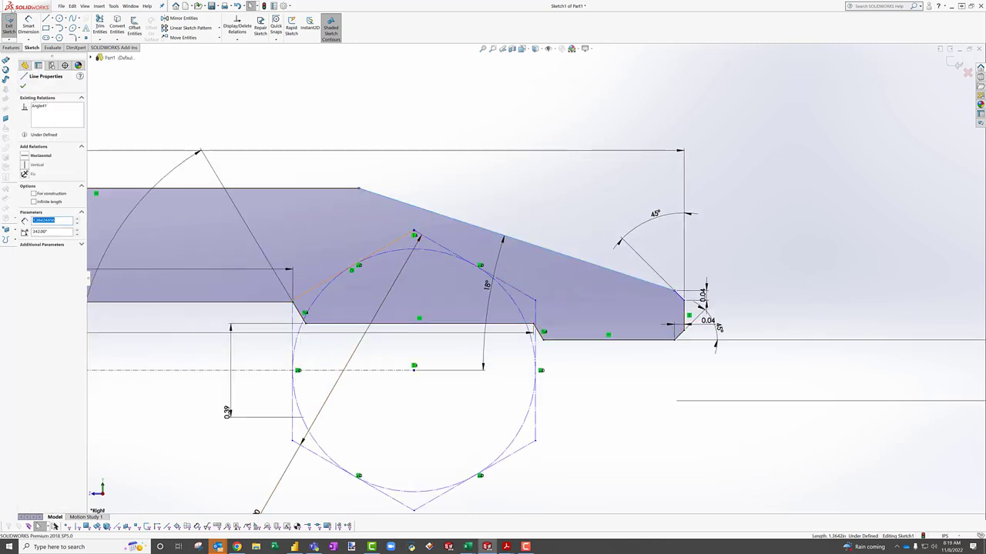
click(28, 25)
click(413, 370)
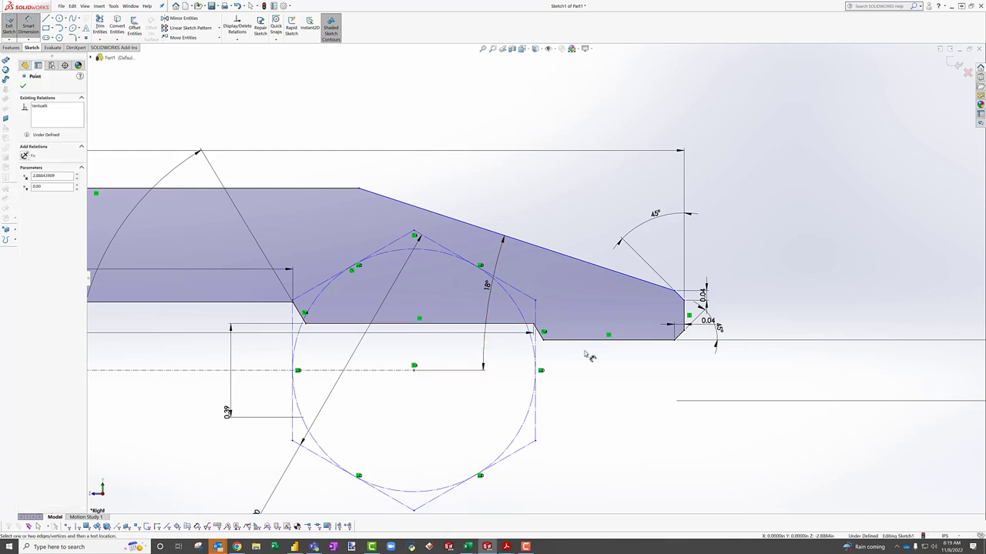
click(685, 317)
click(750, 234)
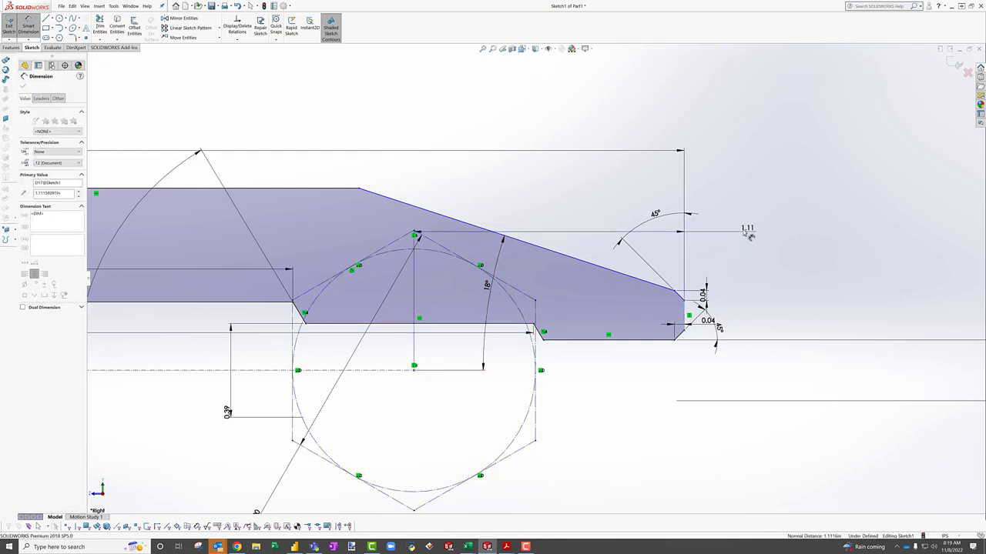
text(1)
key(Return)
key(Escape)
key(Escape)
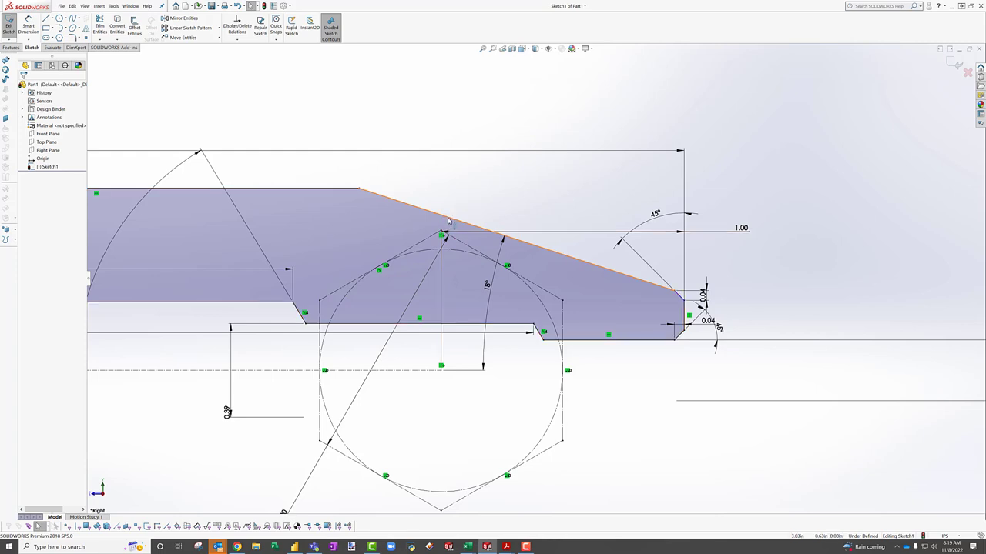
Step: Make the long nose taper line coincident with the hexagon's upper vertex
click(446, 232)
scroll(446, 233, down, 4)
key(Escape)
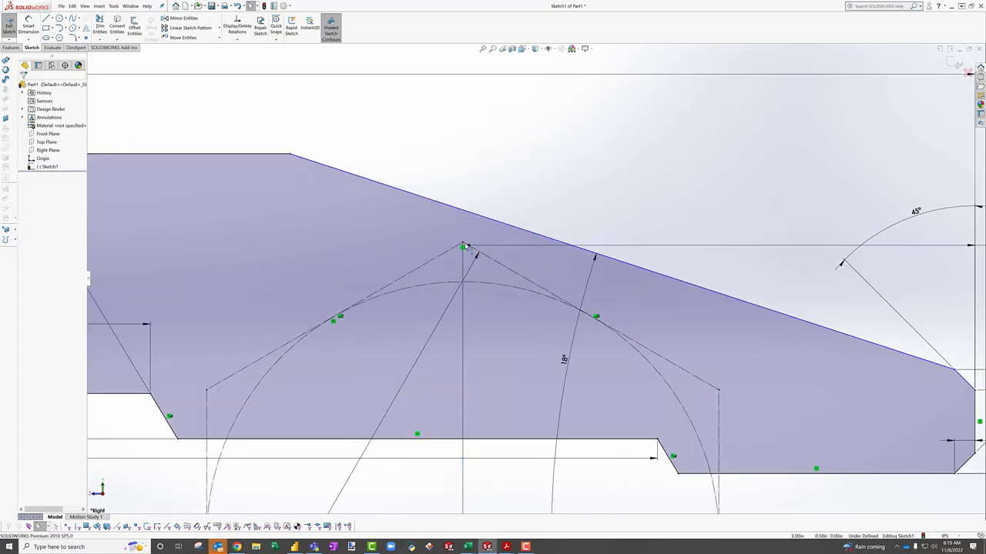
click(463, 246)
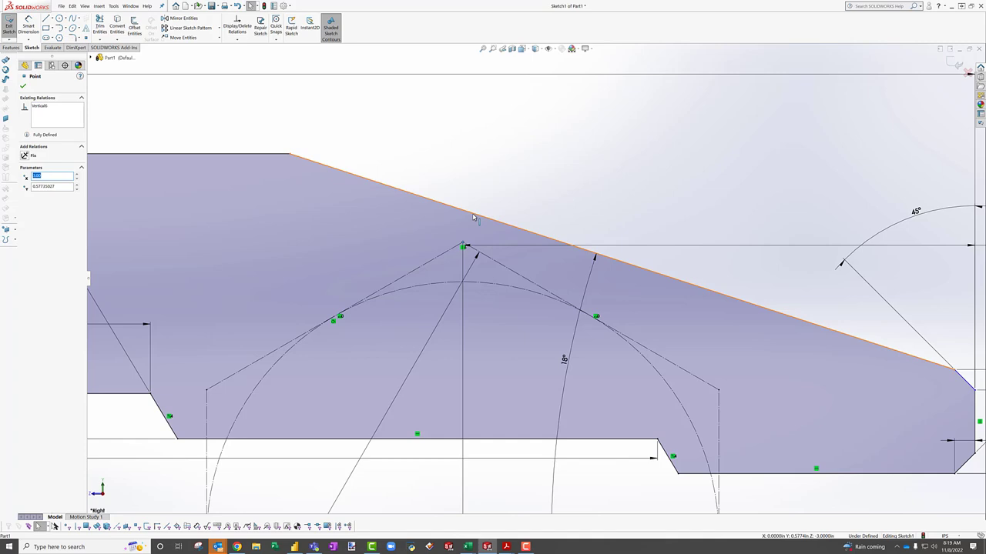
ctrl+click(478, 220)
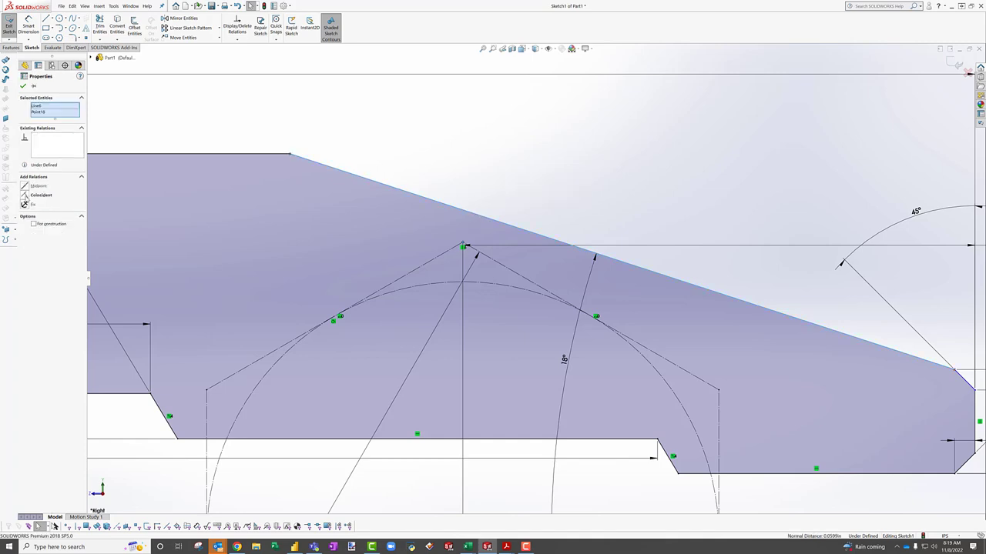
click(25, 196)
click(464, 145)
scroll(521, 152, up, 7)
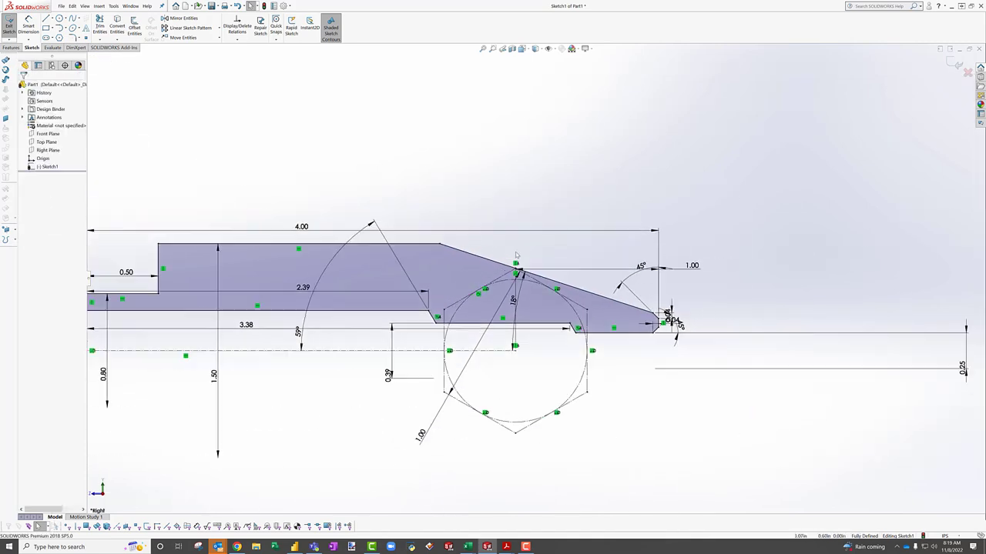
Step: Revolve the closed half-section profile 360° about the horizontal centreline to form the solid body
scroll(516, 255, down, 3)
scroll(566, 329, up, 2)
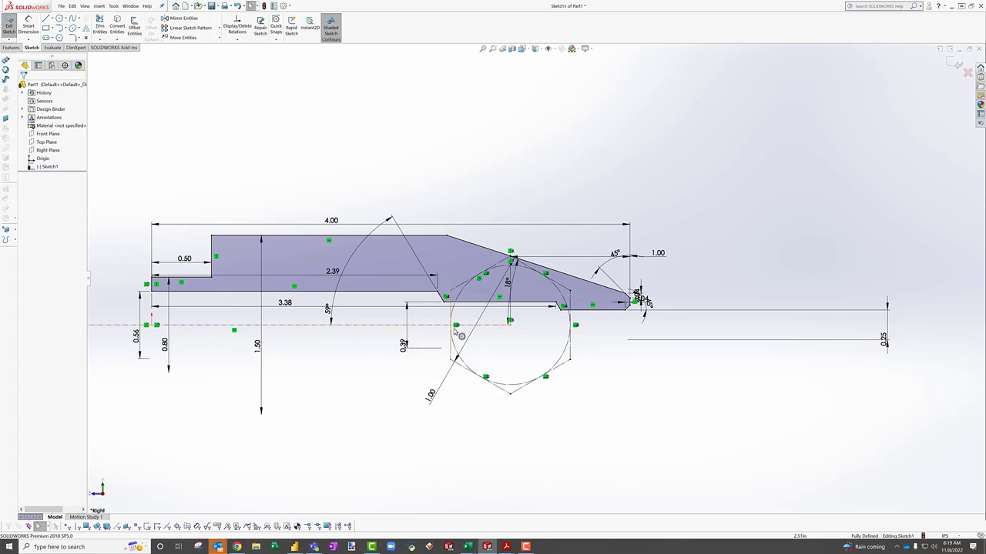
click(11, 47)
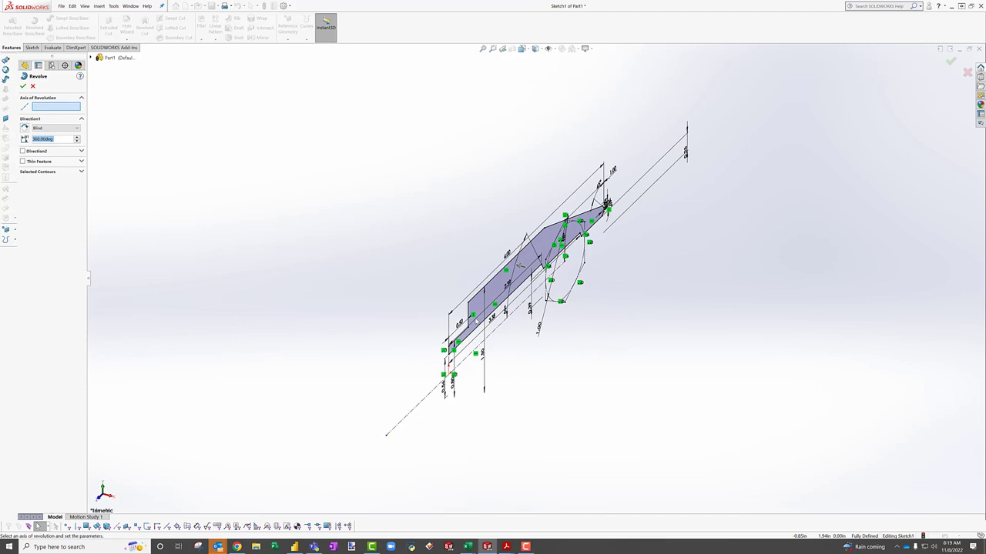
click(499, 332)
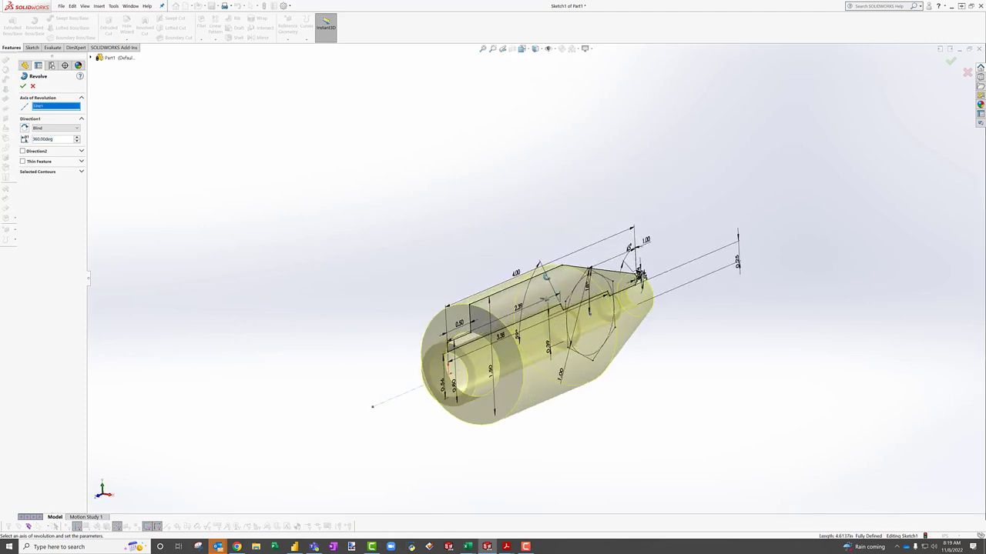
click(24, 86)
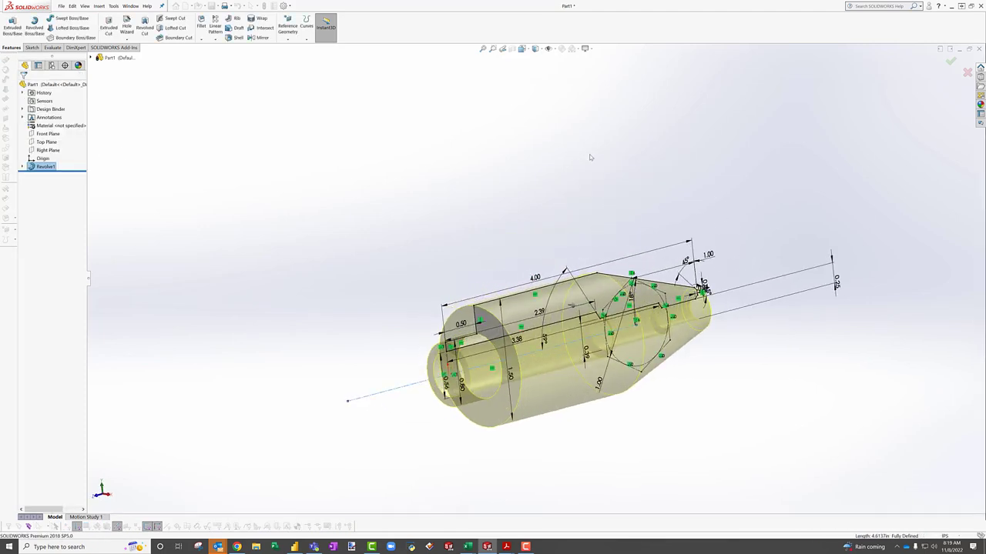
middle_drag(758, 235, 669, 206)
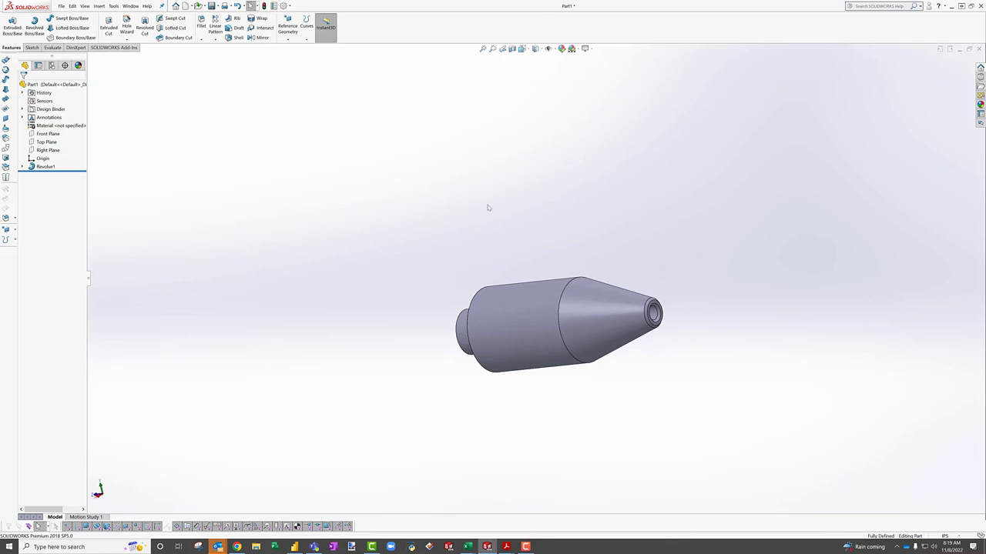
Step: Sketch a six-sided polygon centred on the origin on the body's rear ring face, about 0.66 in from centre to corner
middle_drag(499, 257, 660, 247)
scroll(531, 291, down, 2)
click(530, 291)
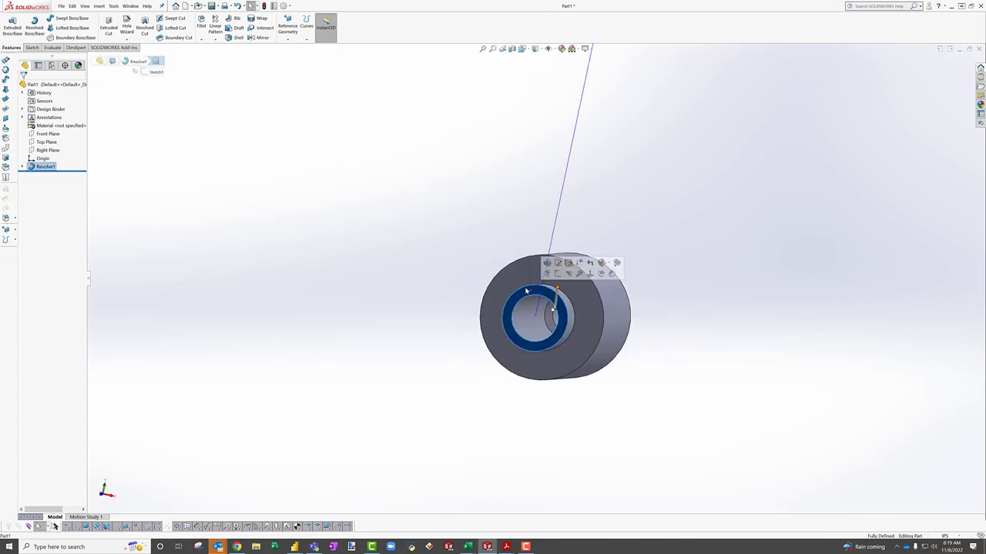
click(33, 47)
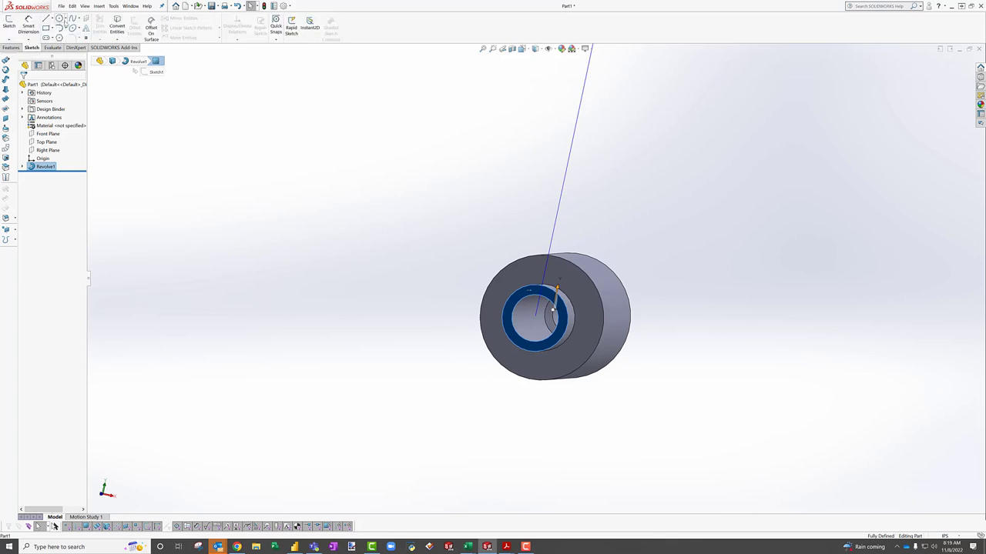
click(60, 38)
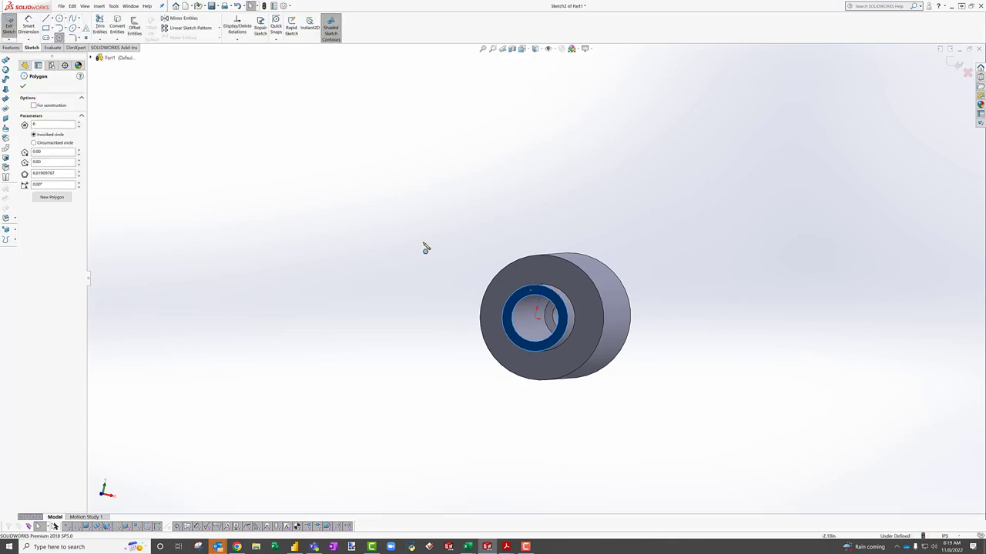
click(535, 318)
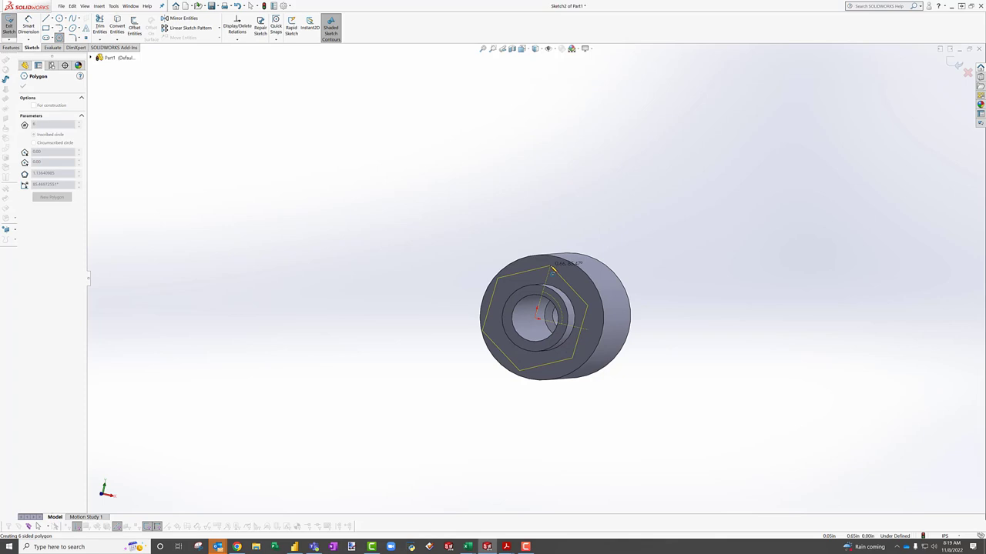
click(551, 267)
key(Escape)
Step: Dimension the distance between two opposite flats of the rear-face hexagon as 1.00 in
click(29, 25)
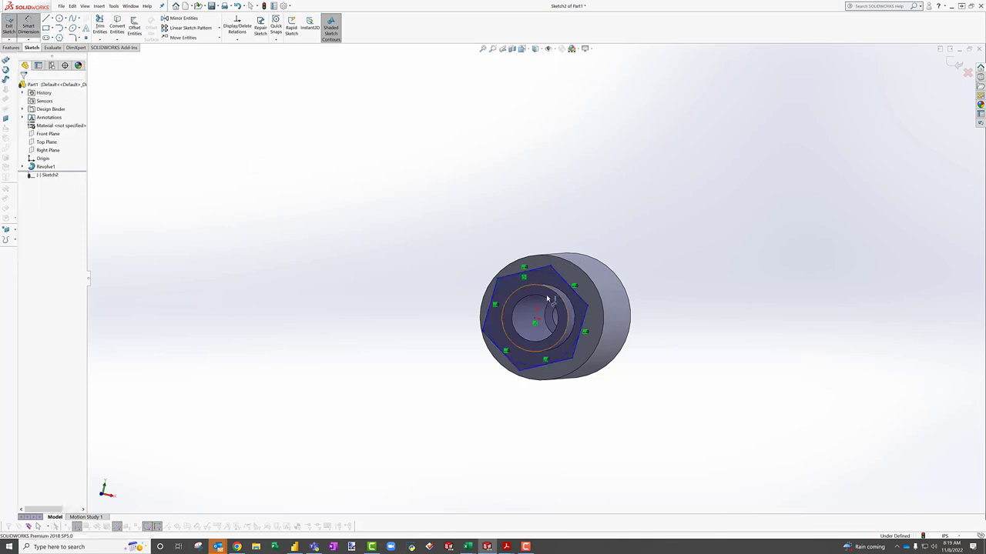
click(569, 362)
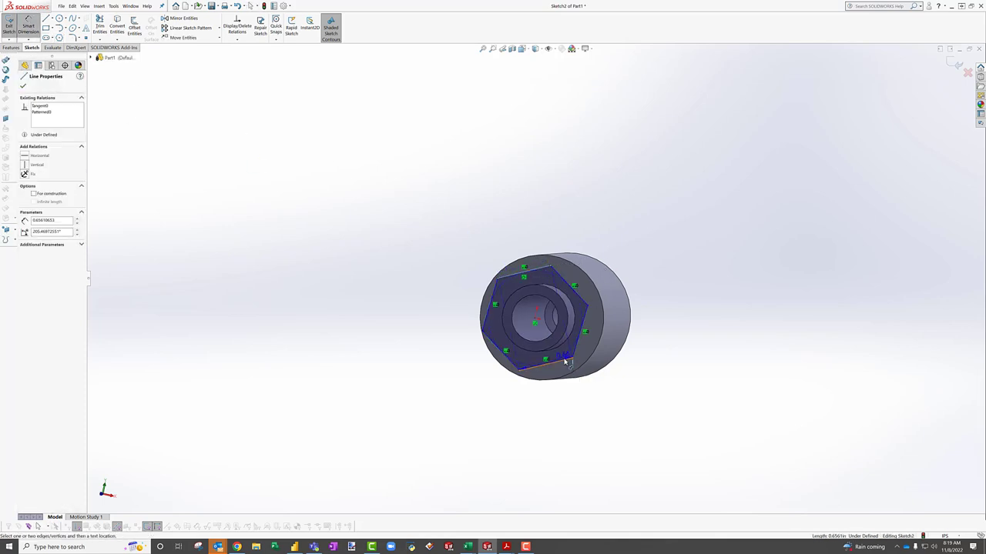
click(688, 268)
key(Return)
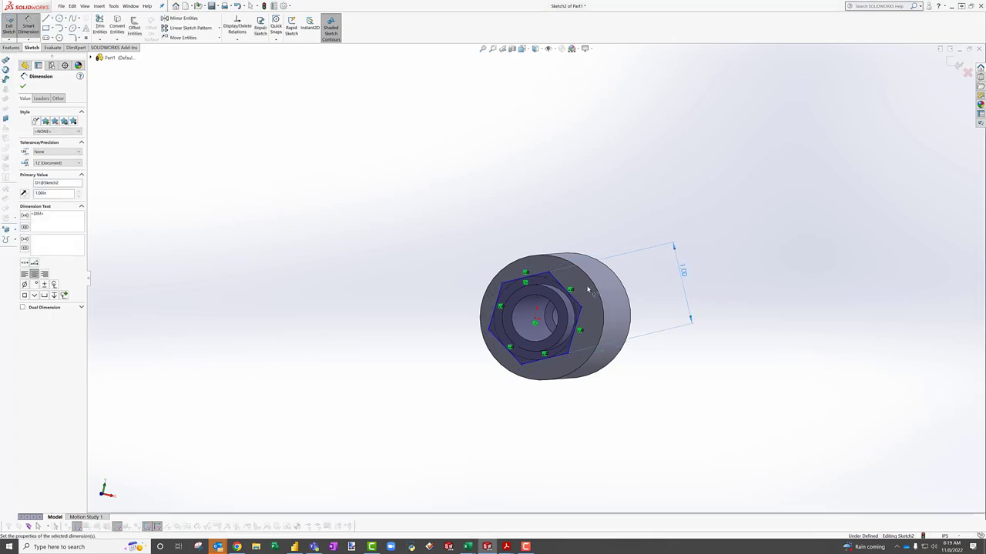
key(Escape)
Step: Add a Vertical relation between the rear-face hexagon's upper vertex and its centre
click(535, 324)
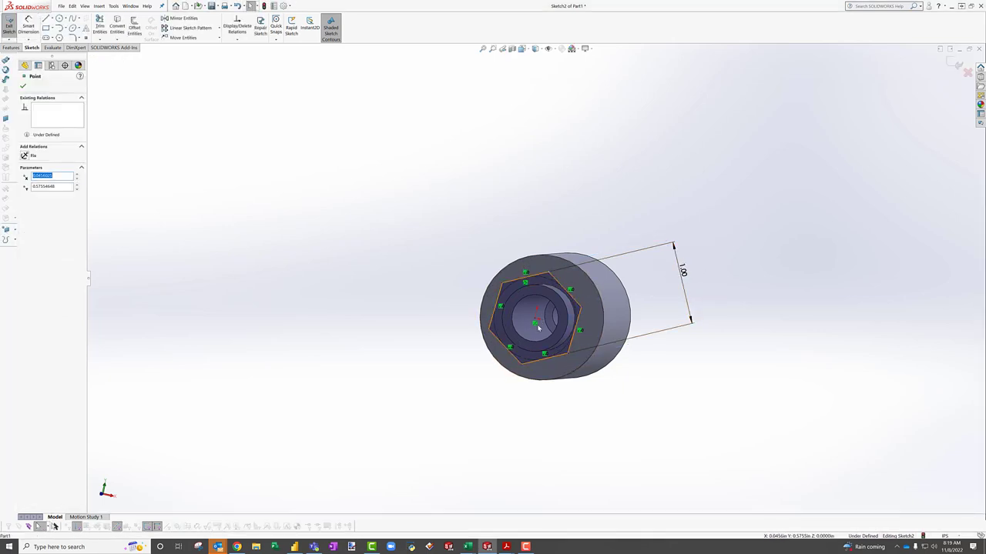
ctrl+click(537, 310)
click(28, 197)
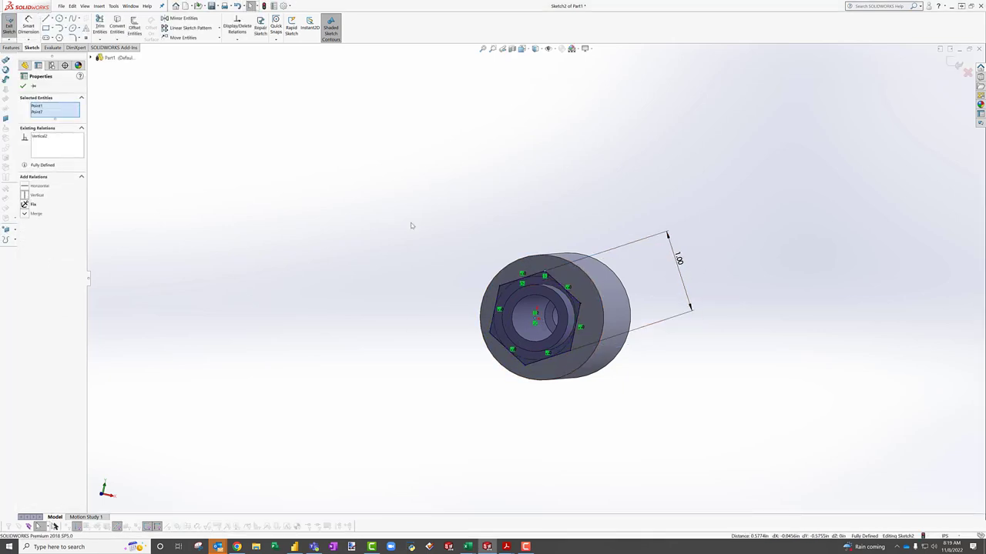
click(411, 223)
middle_drag(620, 362, 620, 331)
Step: Create an Extruded Cut from the rear-face hexagon with the Through All end condition
click(11, 47)
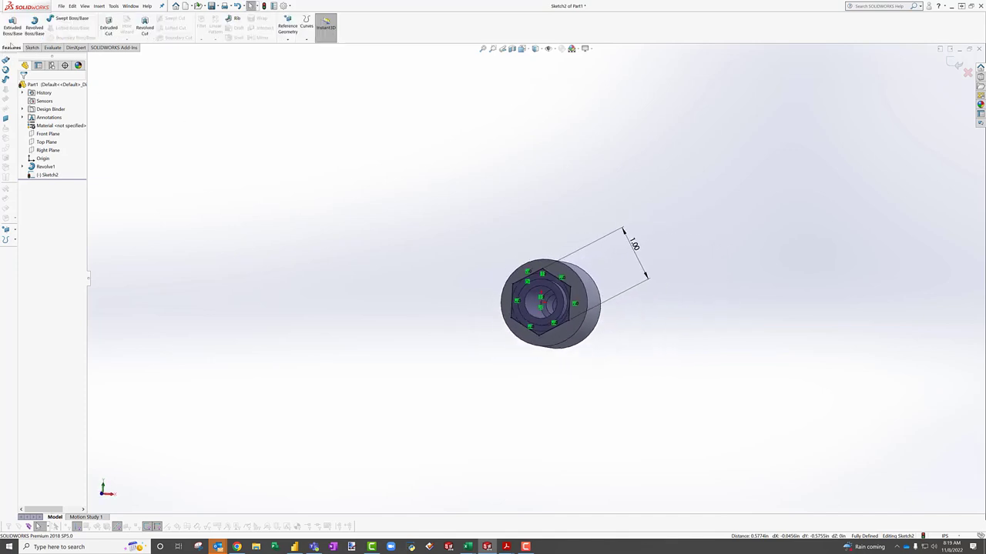
click(6, 27)
key(Escape)
click(108, 28)
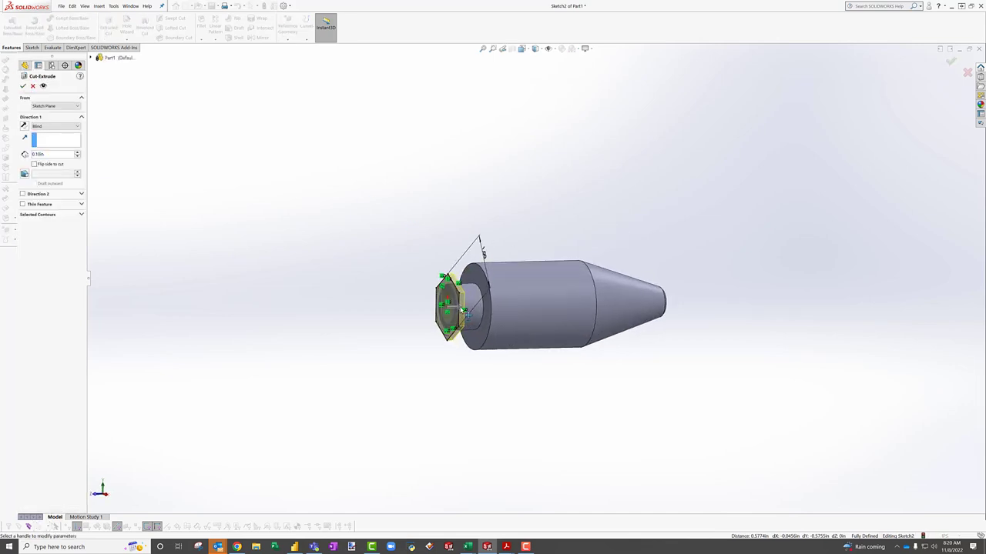
click(51, 125)
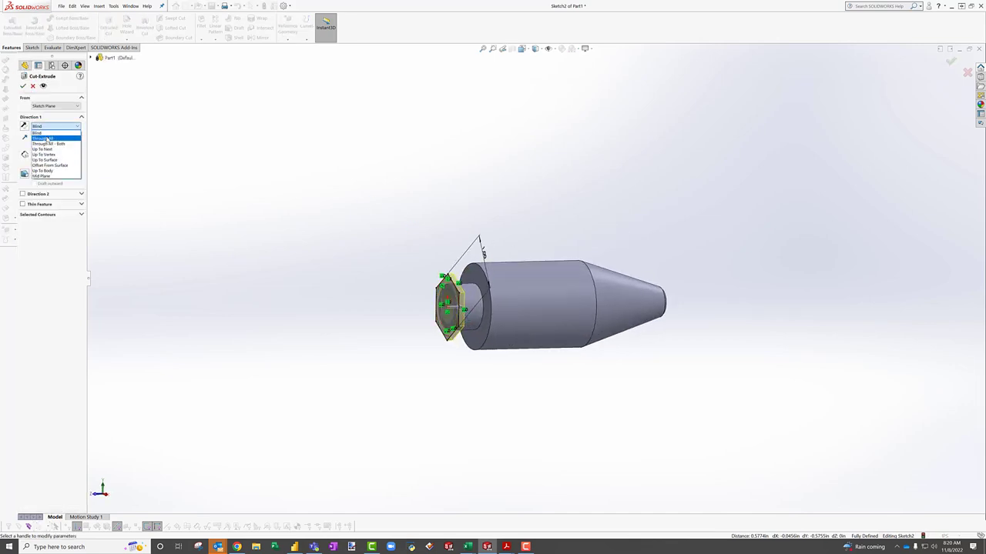
click(45, 135)
key(Return)
middle_drag(388, 246, 593, 262)
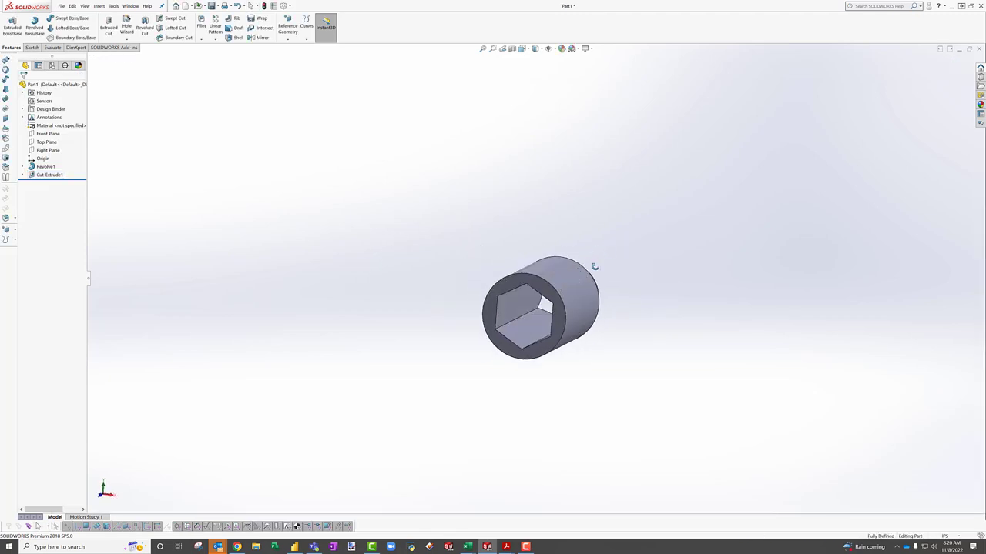
Step: Edit the hexagonal cut and enable Flip side to cut so the material outside the hexagon is removed
right_click(50, 175)
click(57, 157)
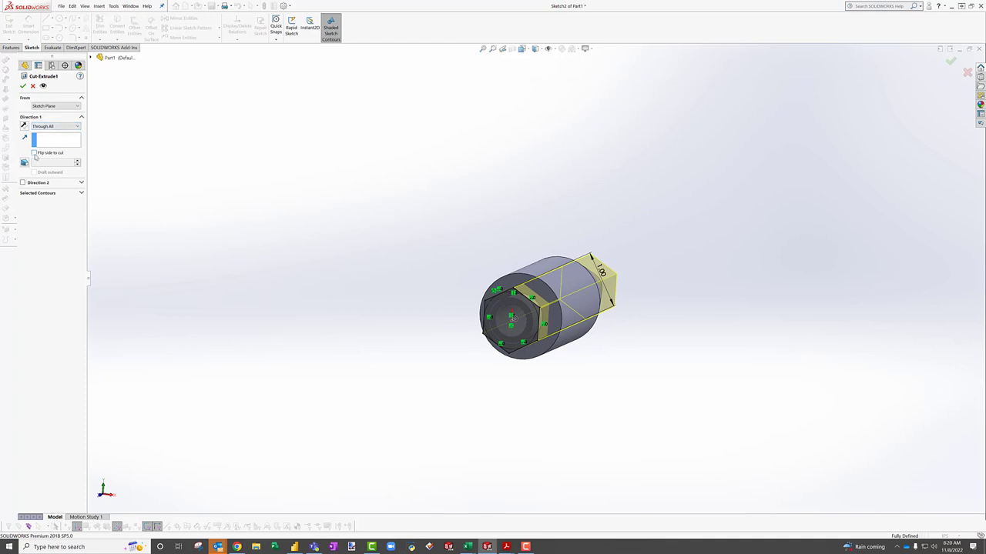
middle_drag(554, 311, 537, 231)
scroll(570, 328, down, 7)
click(539, 227)
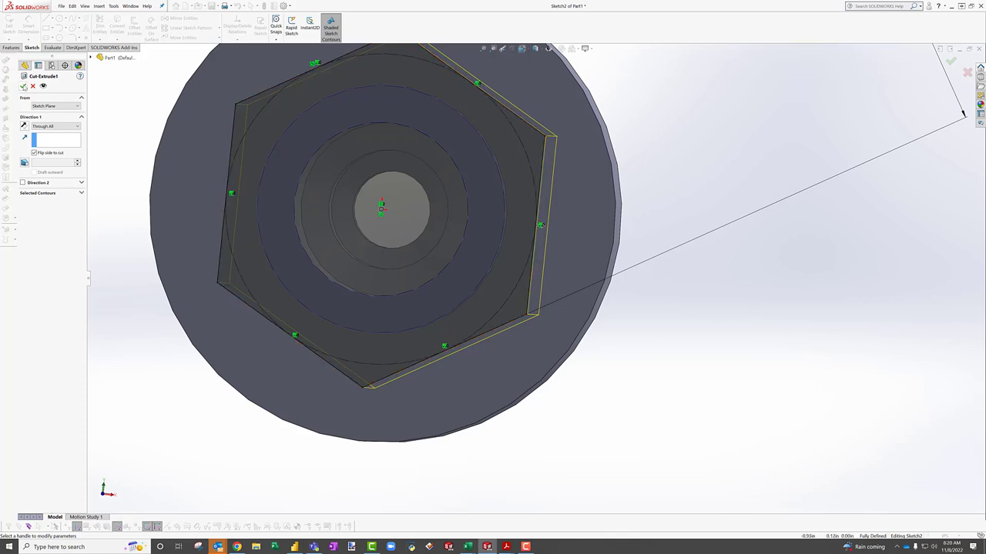
click(24, 87)
scroll(595, 264, up, 3)
middle_drag(586, 268, 446, 279)
Step: Sketch a six-sided polygon centred on the origin on the nose's front ring face, about 0.19 in from centre to corner
scroll(560, 253, down, 3)
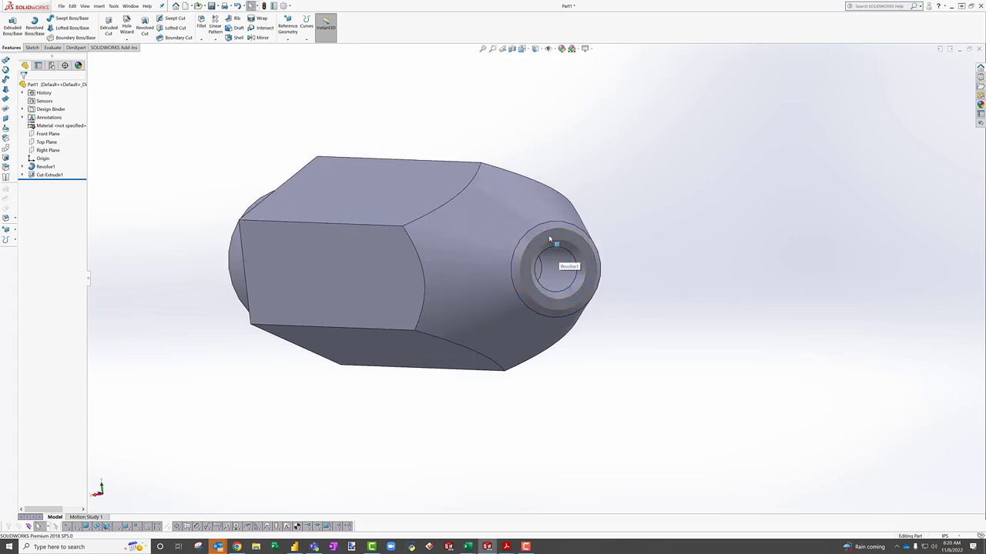
scroll(549, 246, up, 3)
scroll(562, 270, down, 4)
click(546, 258)
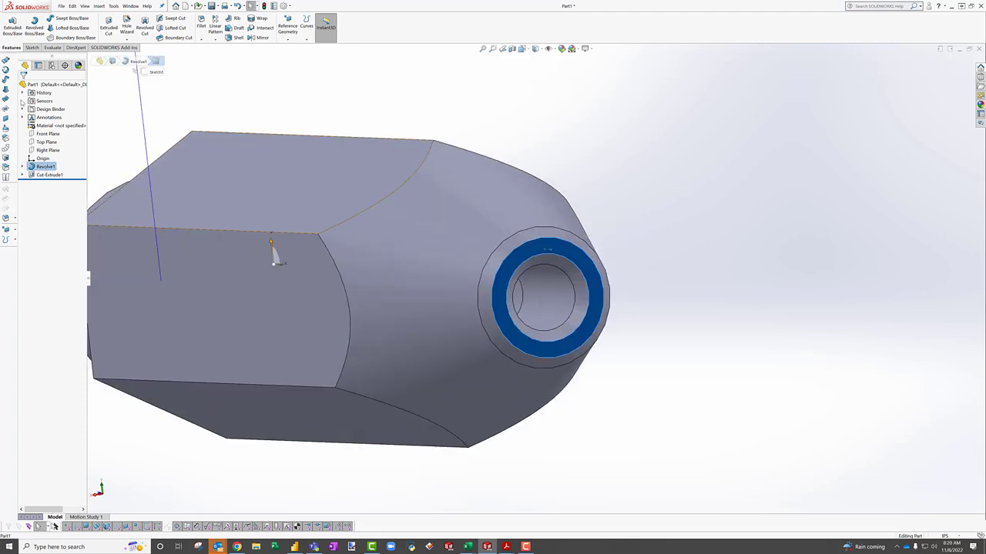
click(32, 47)
click(9, 30)
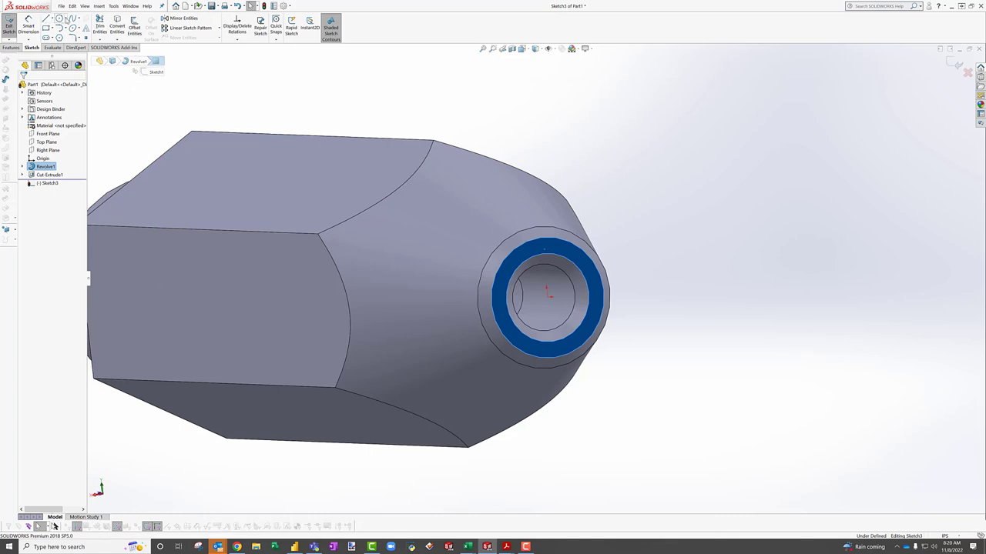
click(59, 37)
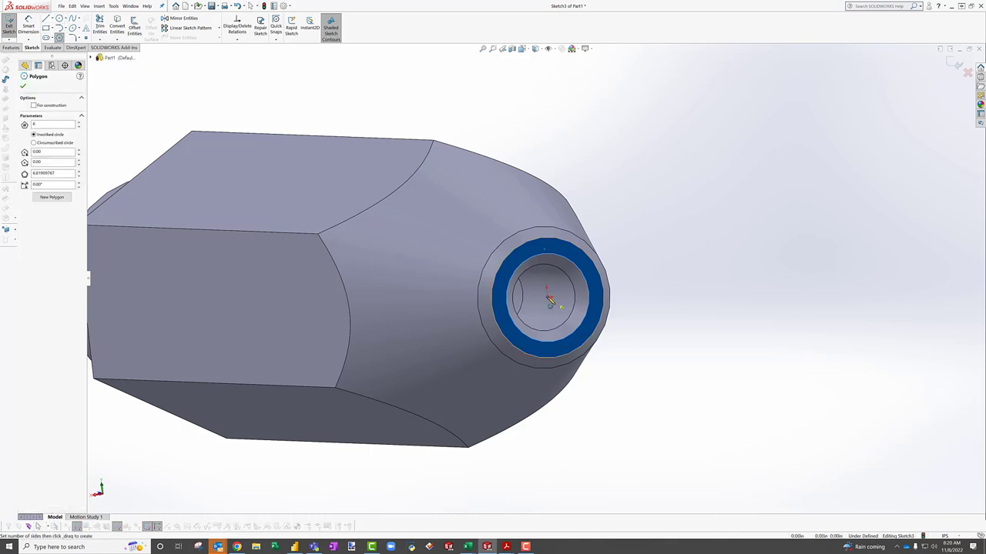
click(548, 298)
click(545, 247)
key(Escape)
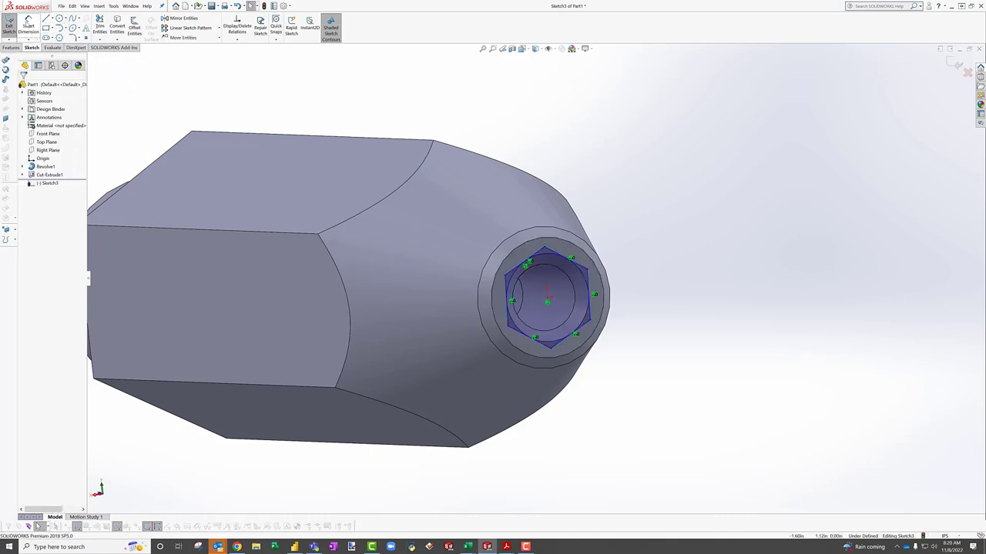
Step: Dimension the distance between two opposite flats of the nose hexagon as 0.25 in
click(528, 338)
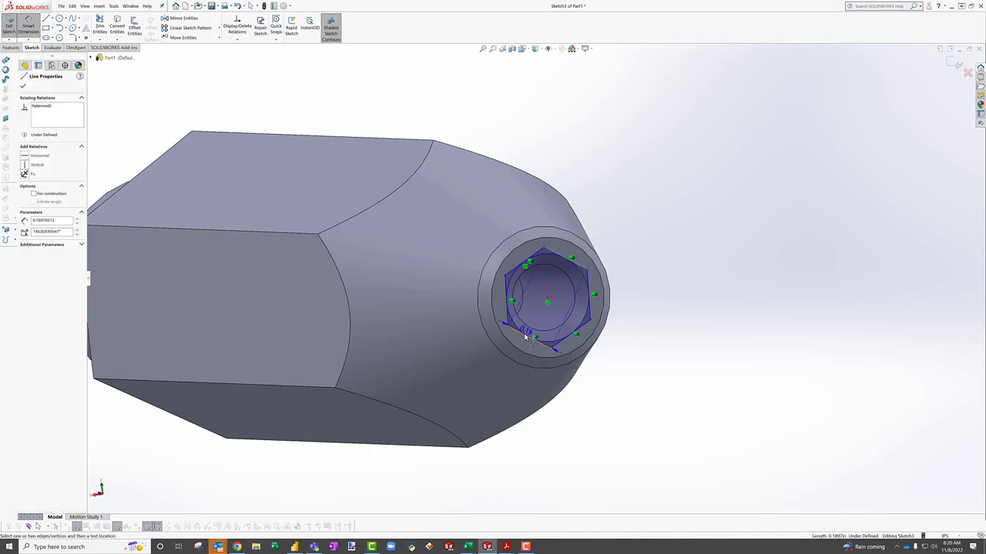
click(525, 337)
click(631, 360)
text(.25)
key(Return)
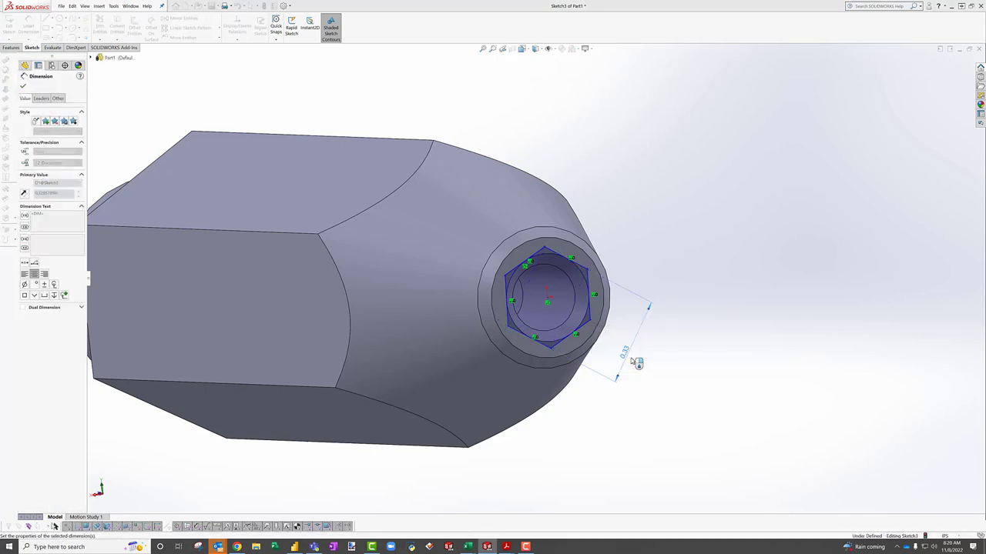
Step: Add a Vertical relation between the nose hexagon's upper vertex and its centre
middle_drag(632, 362, 573, 324)
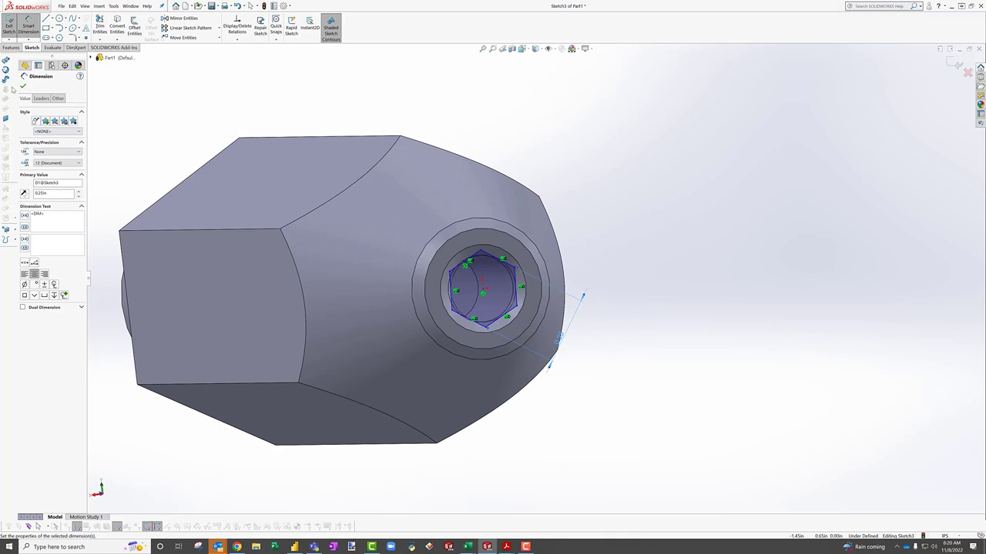
click(28, 27)
click(482, 251)
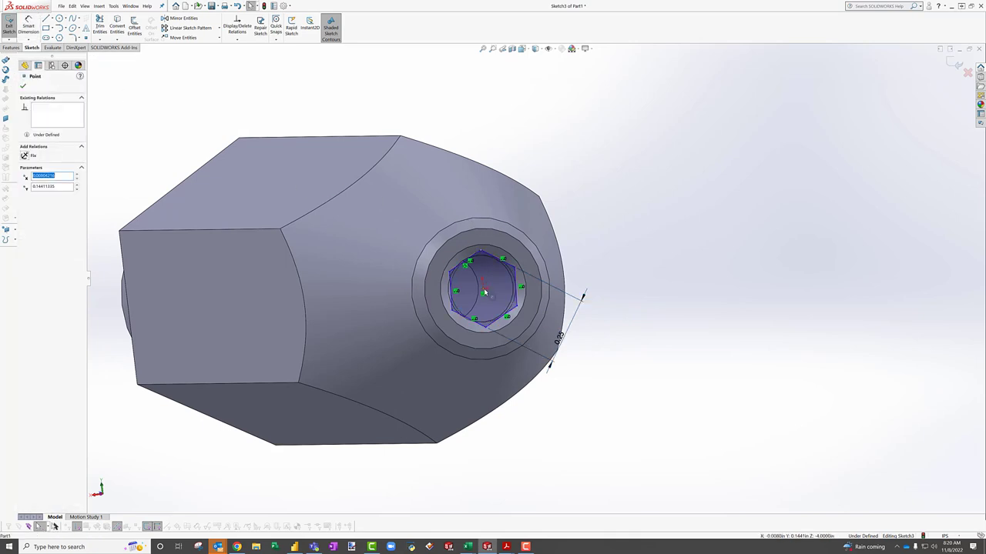
ctrl+click(483, 289)
click(26, 196)
click(24, 85)
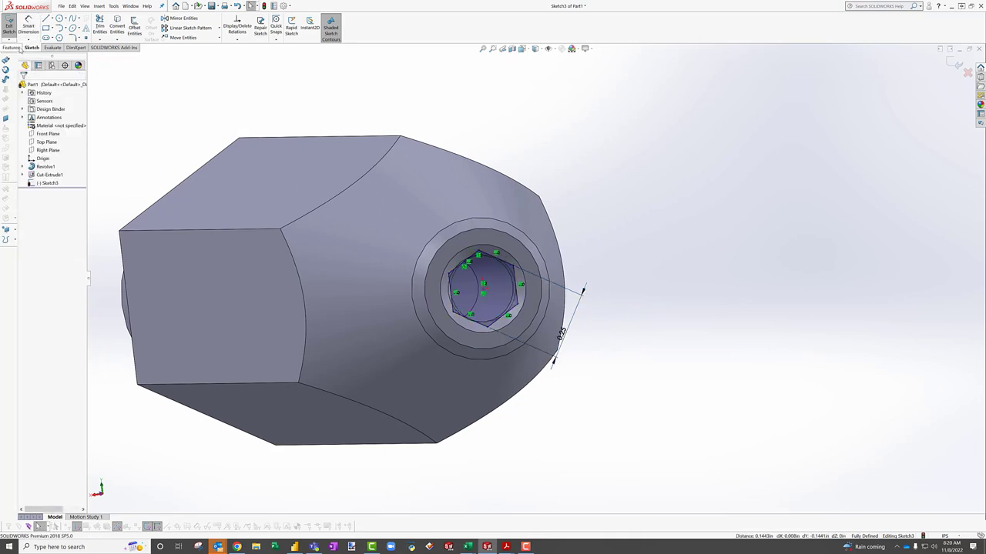
Step: Cut the 0.25 in hexagon from the nose face into the body with the Through All end condition, and inspect the socket
click(11, 47)
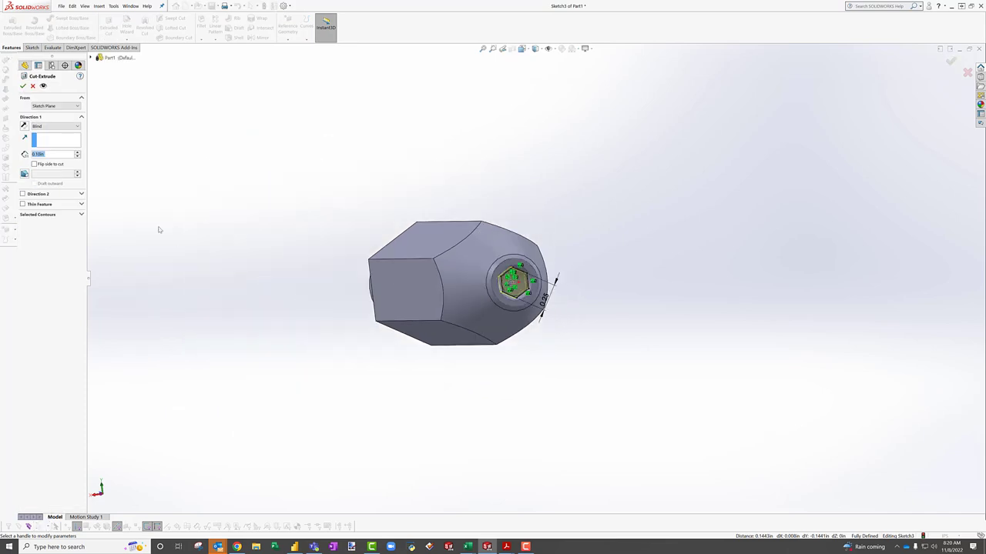
click(60, 126)
click(46, 137)
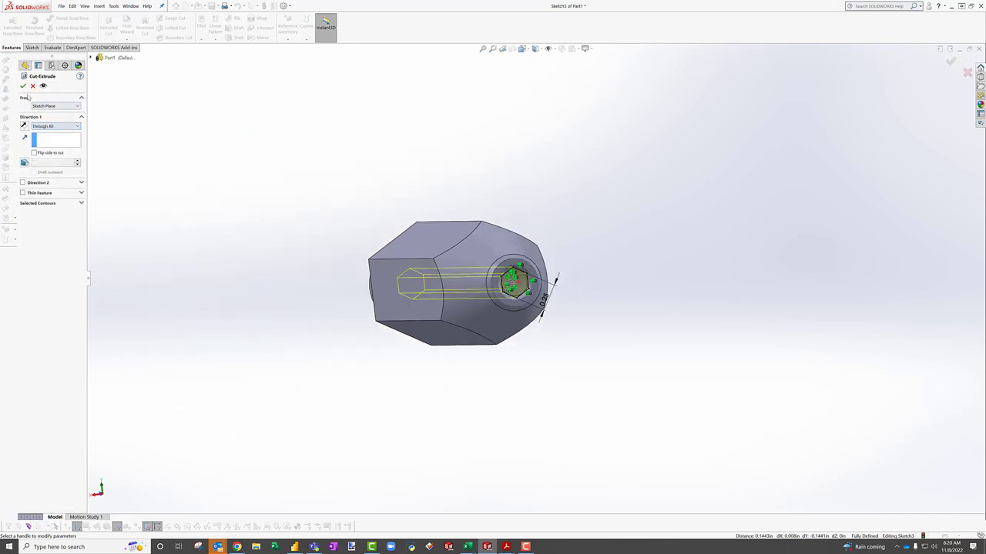
scroll(500, 316, down, 6)
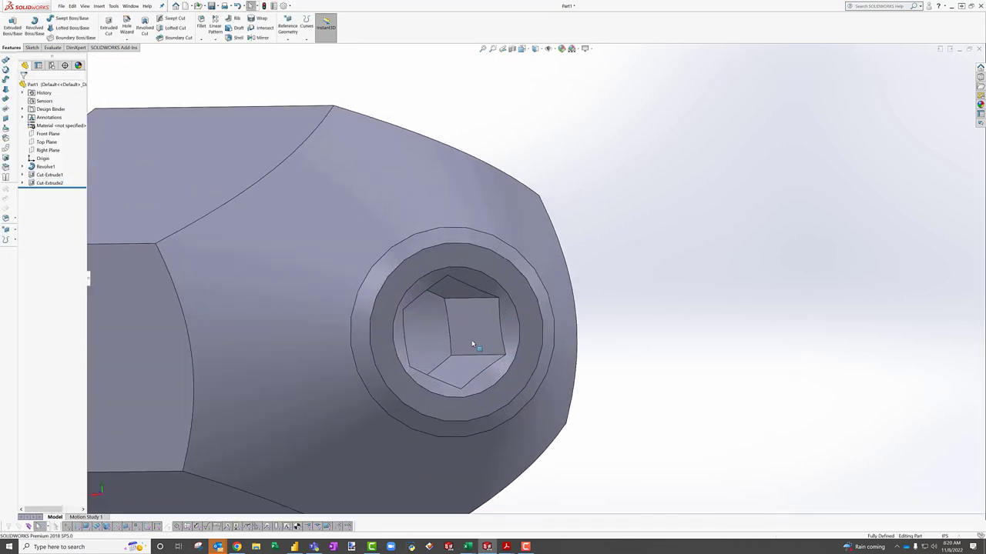
middle_drag(457, 341, 504, 341)
scroll(503, 341, up, 10)
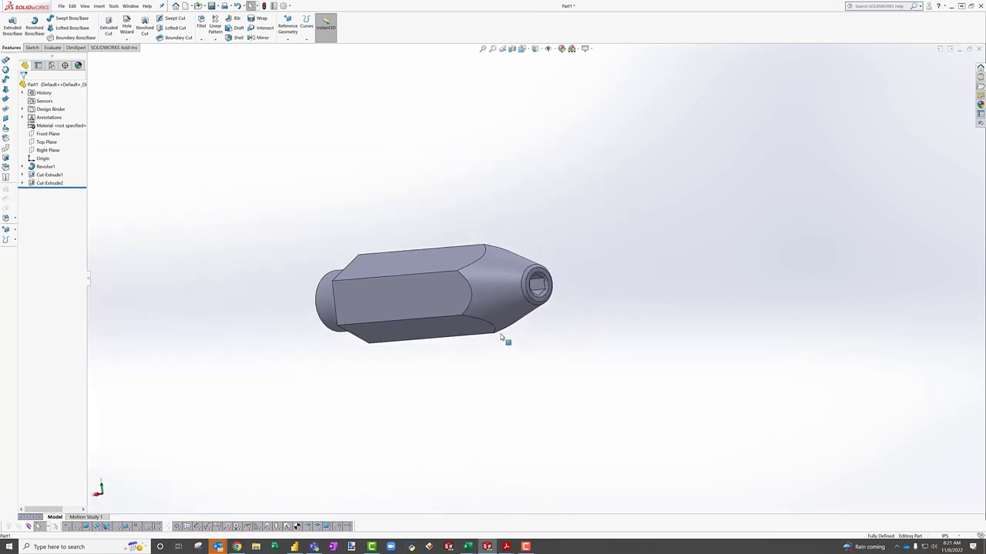
scroll(420, 246, down, 6)
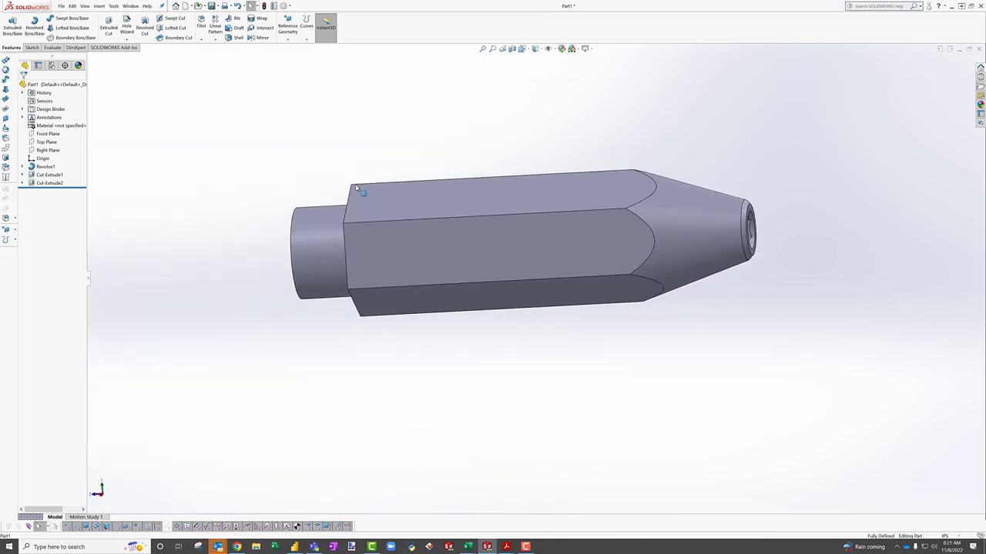
Step: In the revolve's profile sketch, draw a sloped line off the rear shoulder edge, about 0.08 in deep, and continue it vertically to the outer edge
middle_drag(354, 185, 385, 159)
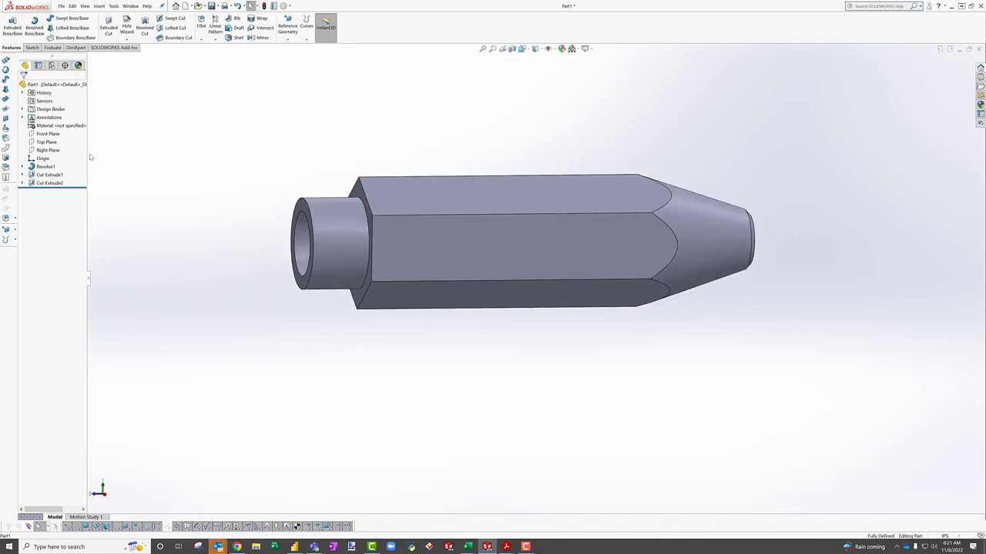
click(45, 166)
click(65, 156)
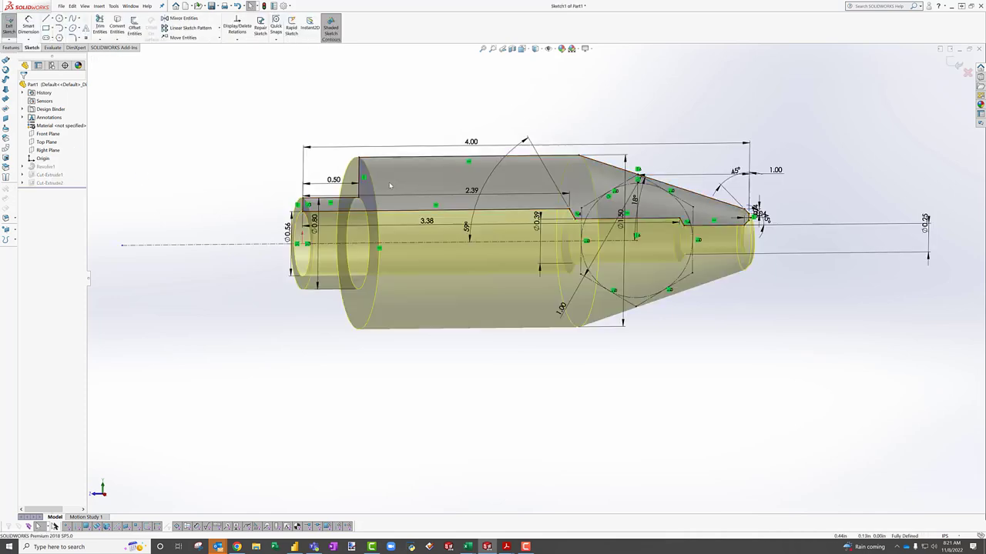
scroll(388, 204, down, 3)
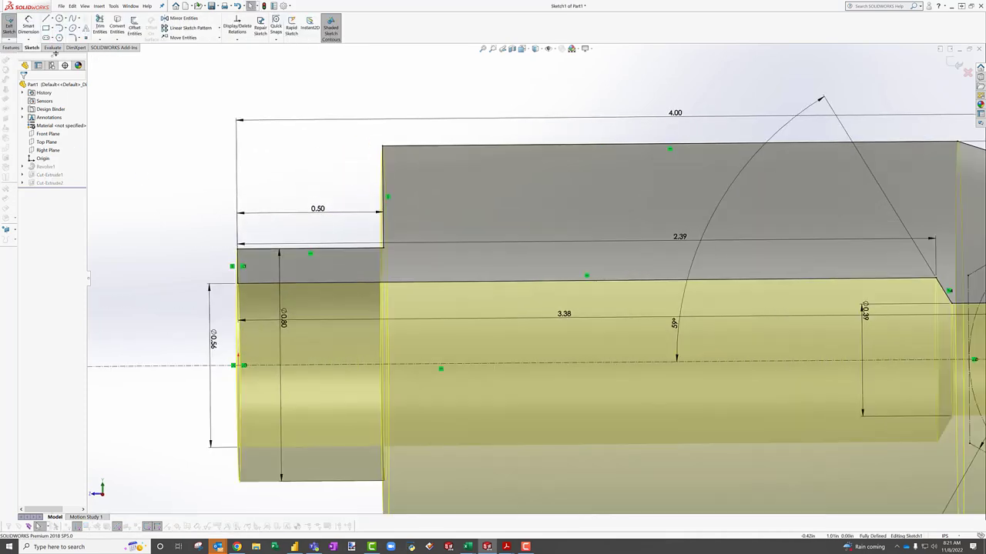
click(47, 19)
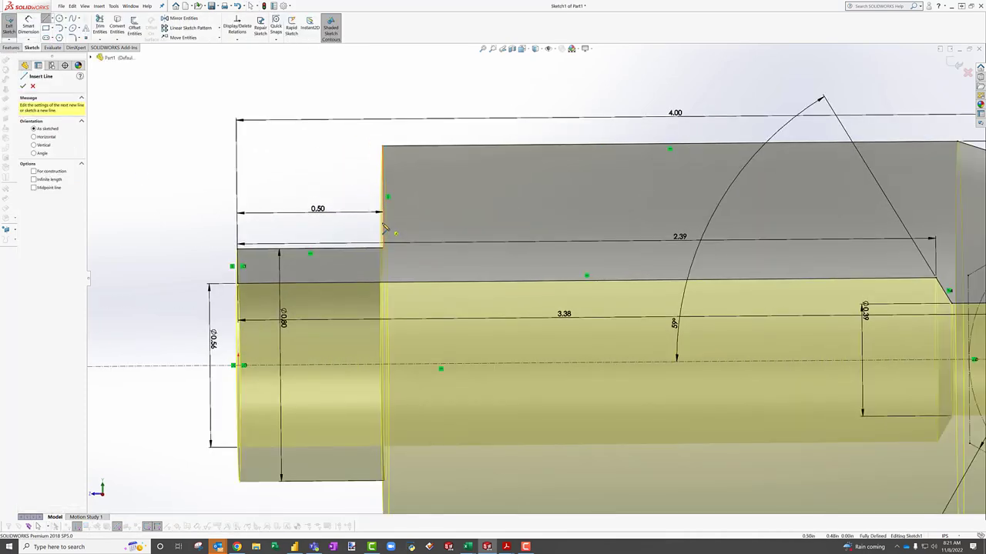
click(383, 224)
click(404, 200)
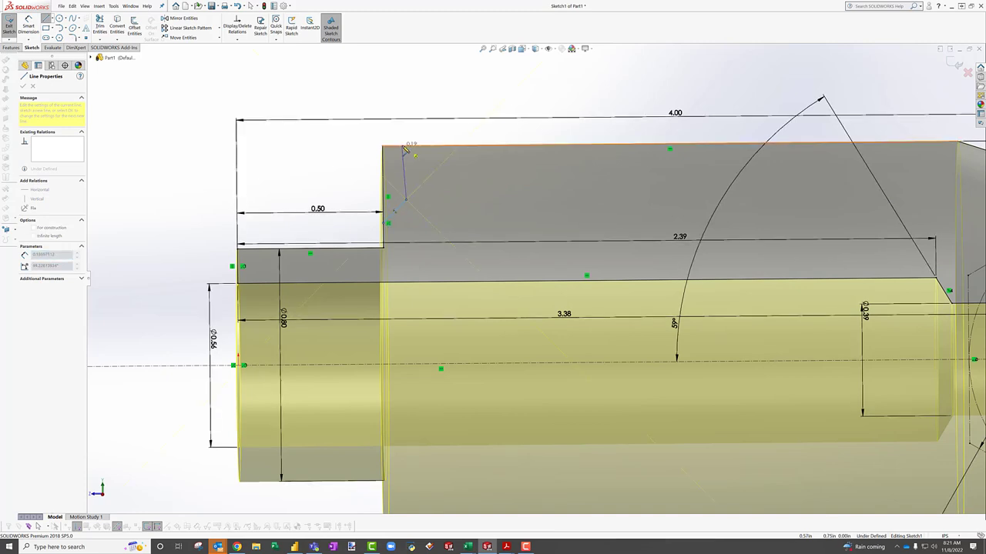
click(406, 145)
key(Escape)
Step: Trim away the profile's upper shoulder corner outside the new sloped and vertical lines
key(t)
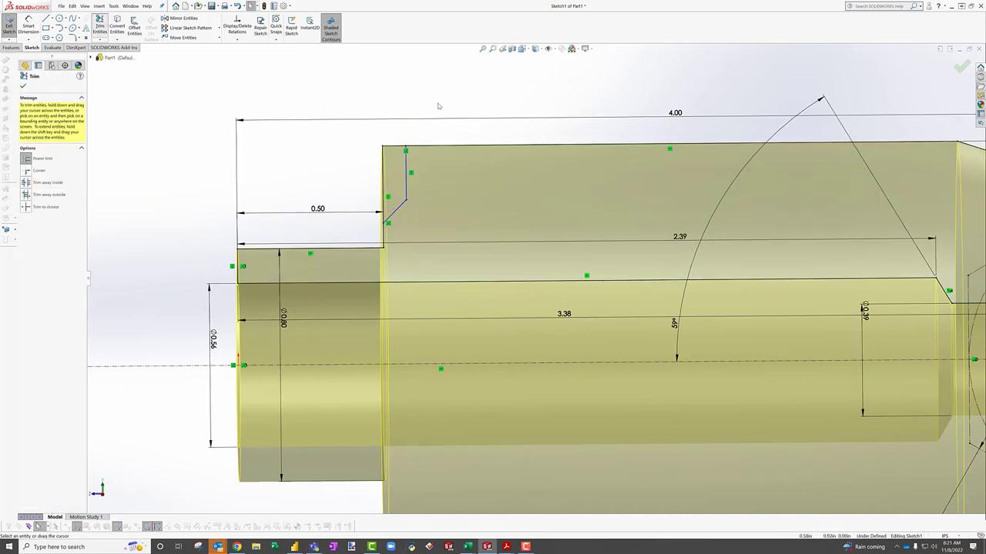
drag(413, 131, 375, 183)
key(Escape)
Step: Dimension the horizontal depth of the sloped shoulder line as 0.10 in
click(29, 27)
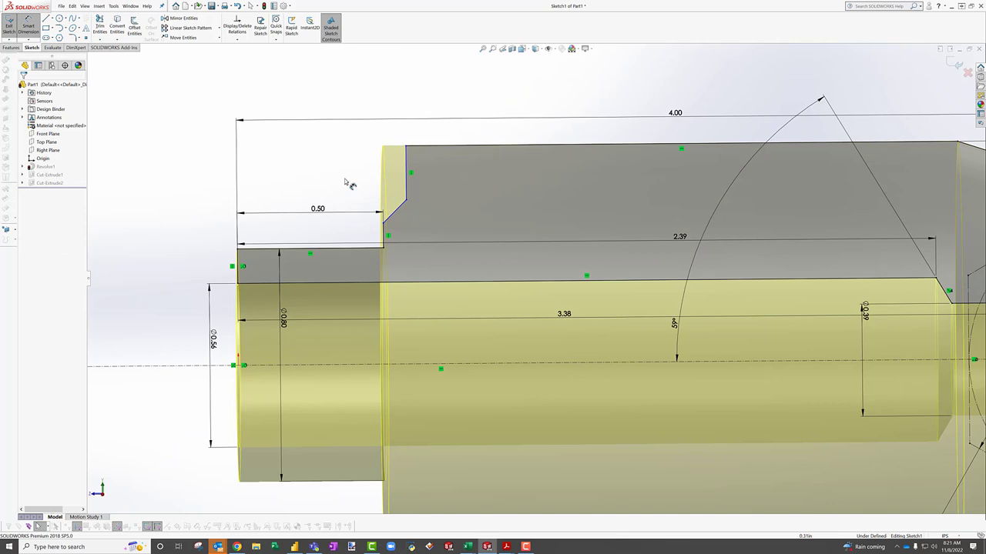
click(394, 211)
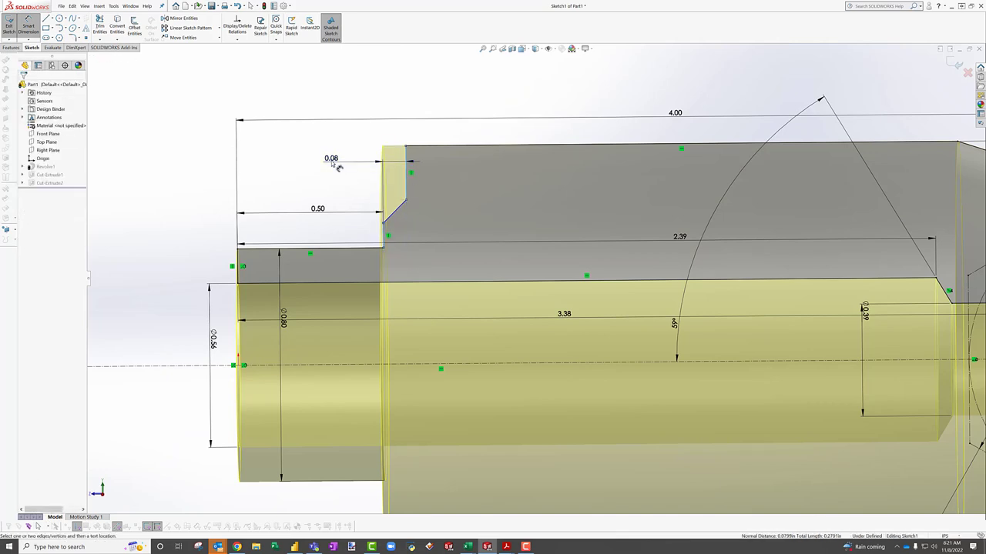
click(332, 163)
text(0.1)
key(Return)
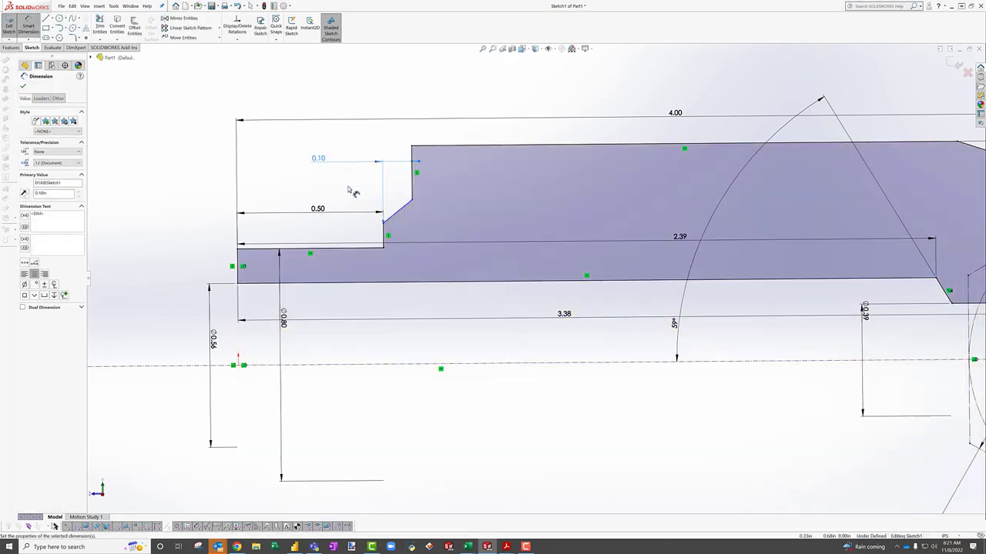
key(Escape)
click(394, 221)
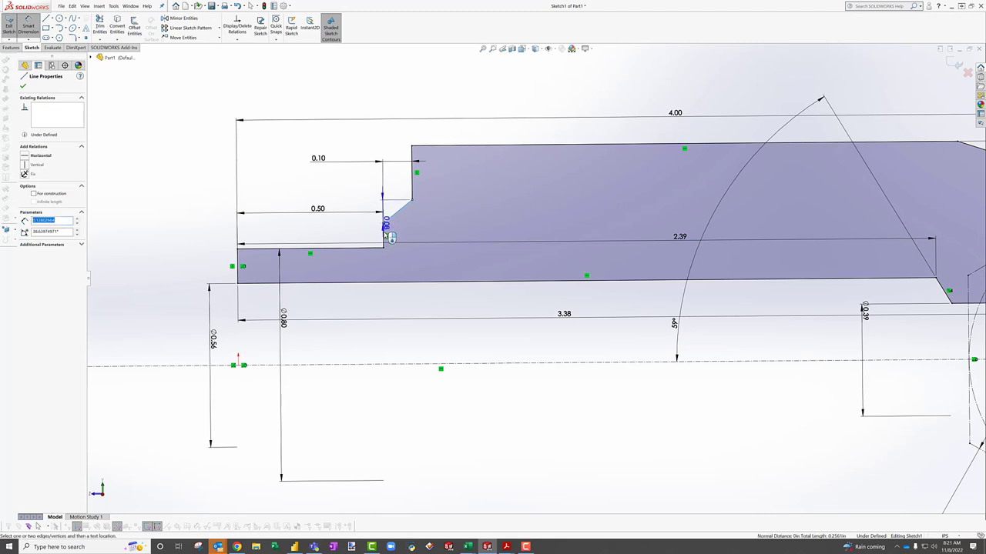
key(Escape)
click(391, 223)
key(Escape)
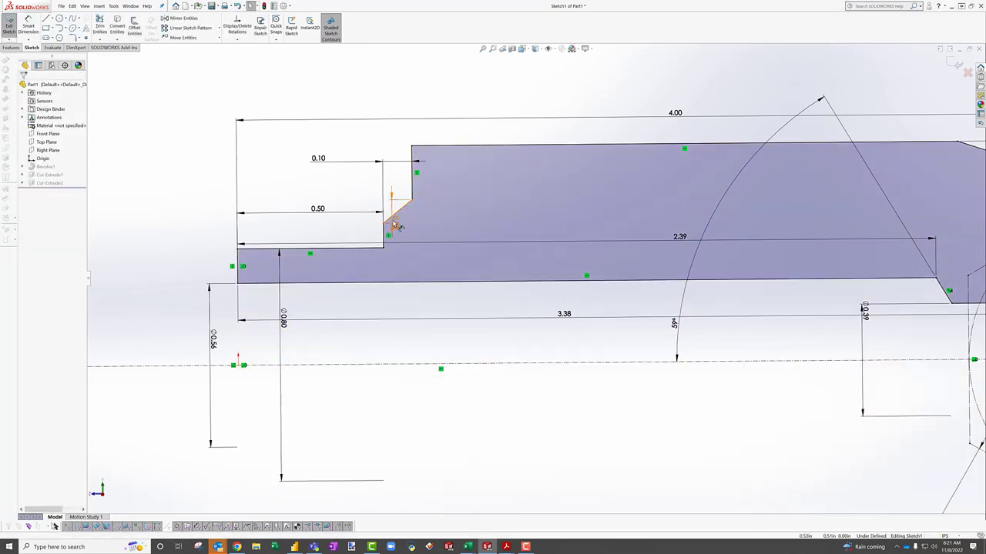
click(393, 225)
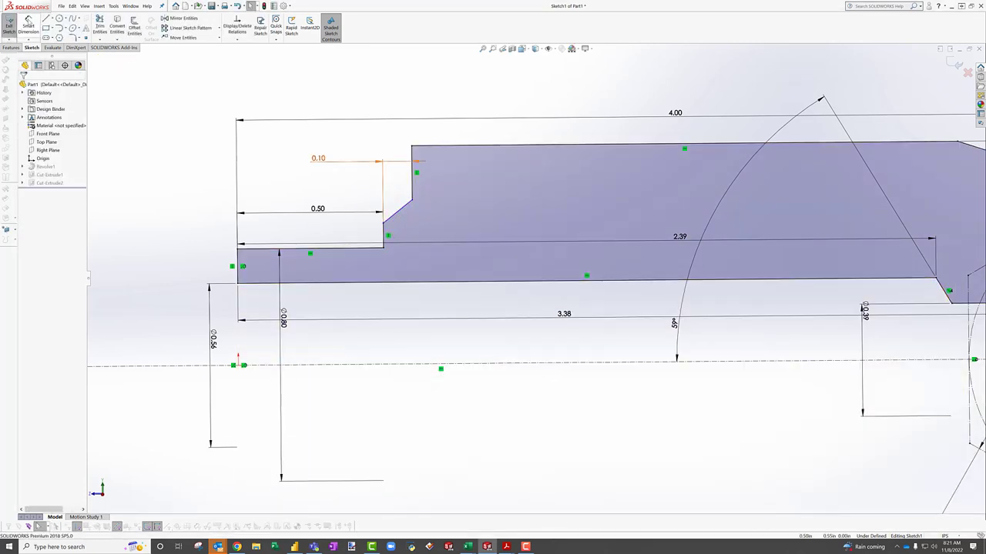
click(28, 27)
click(400, 218)
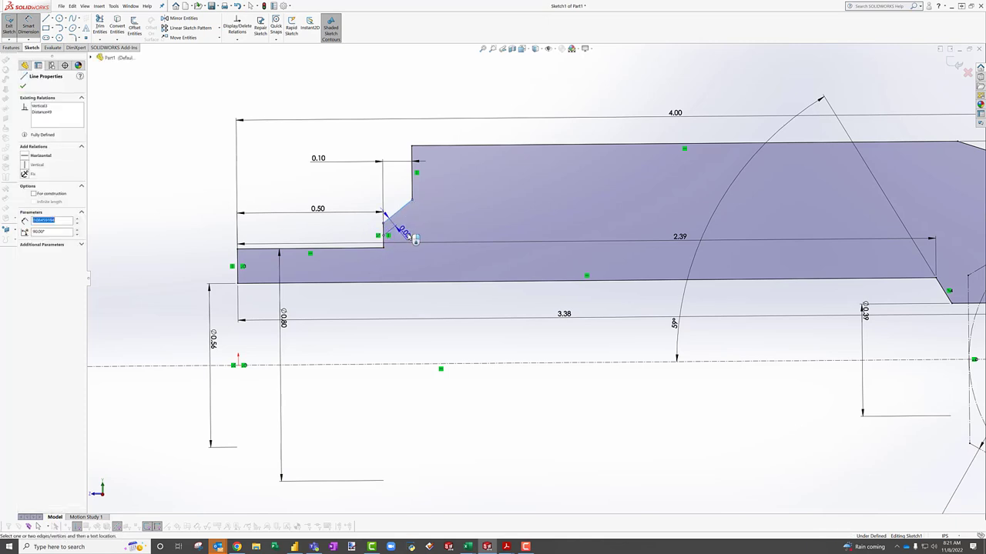
click(408, 228)
key(Escape)
key(Escape)
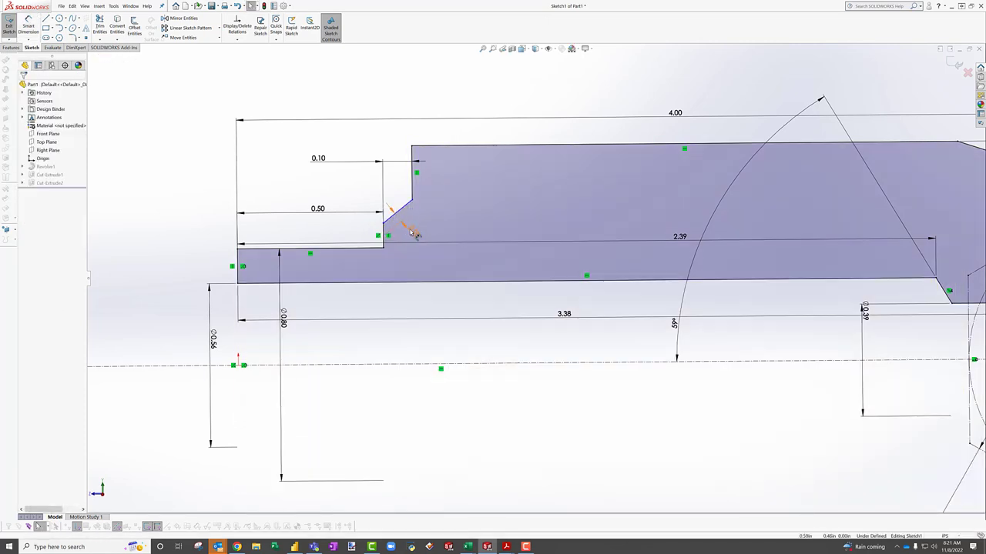
Step: Dimension the angle between the sloped shoulder line and the vertical shoulder edge as 45 degrees
click(28, 27)
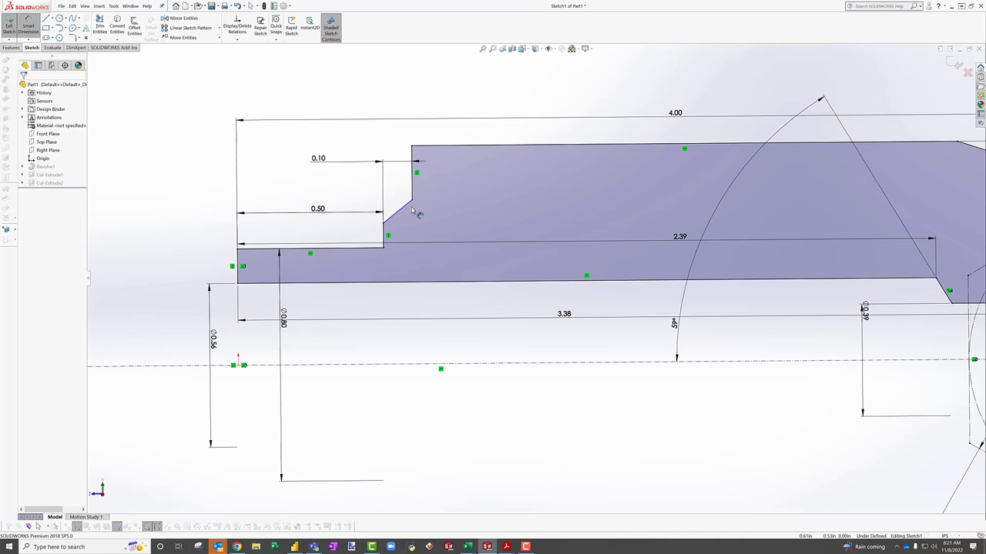
click(385, 245)
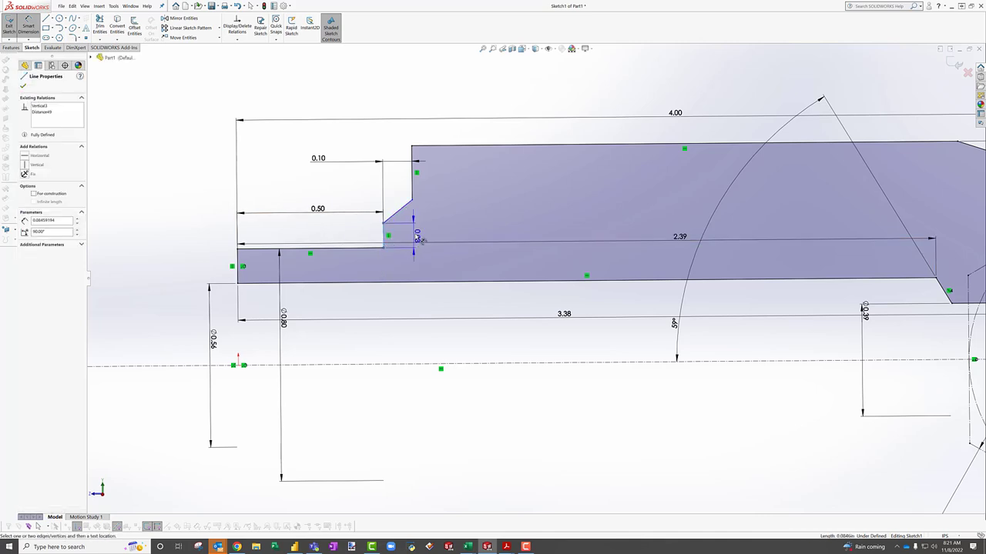
click(401, 215)
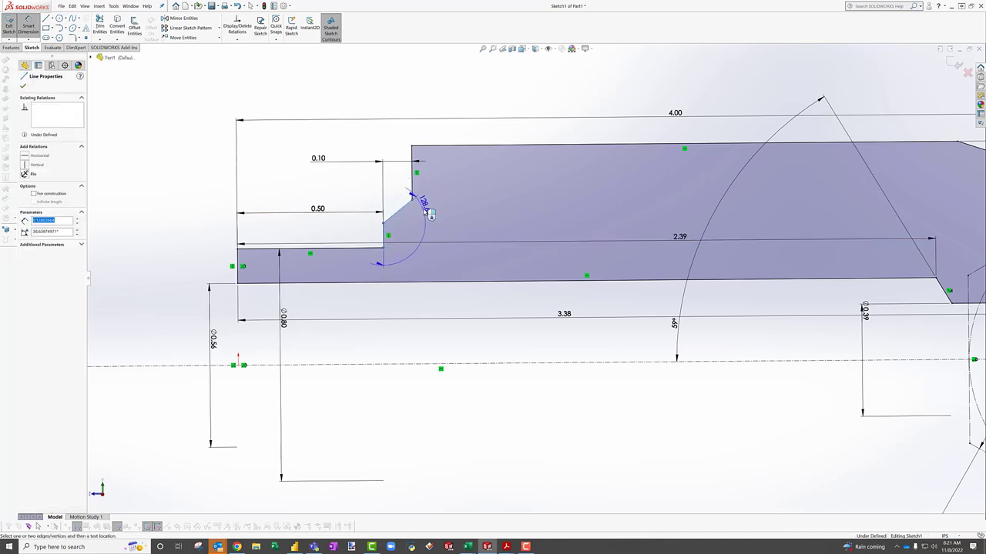
click(399, 193)
text(45)
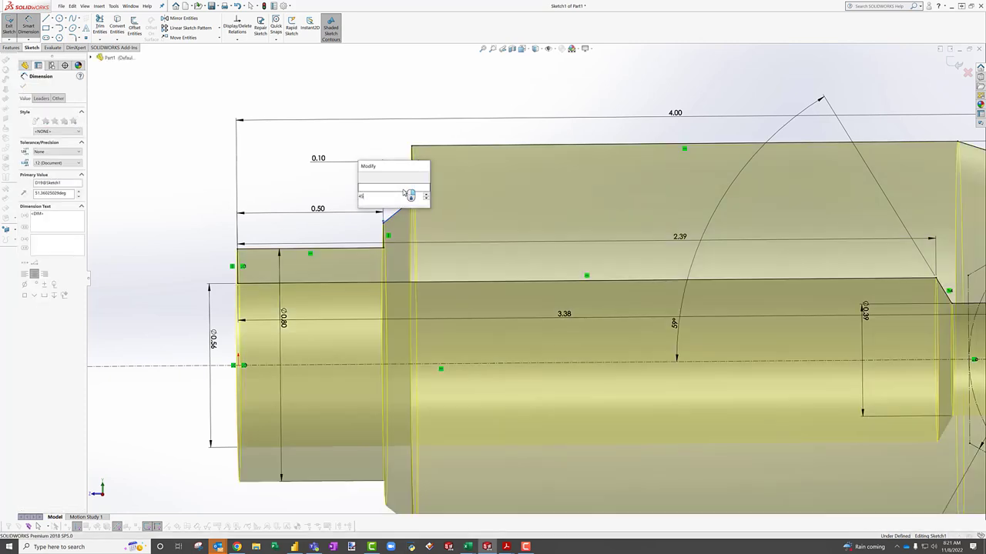
key(Return)
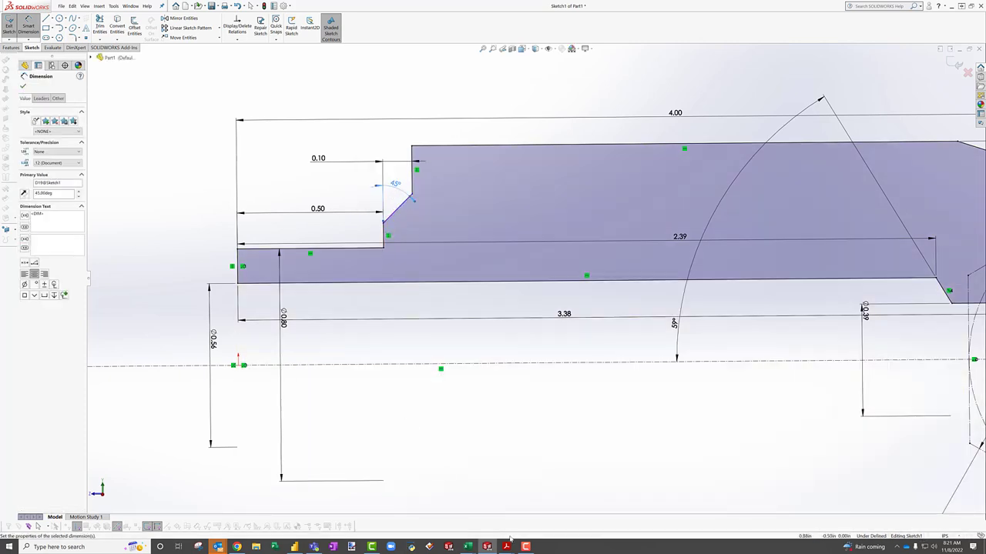
Step: Check the rear chamfer in the PDF drawing, and draw a horizontal centerline about 2.57 in long from the hexagon's upper vertex past the sloped shoulder line
mouse_move(506, 544)
click(546, 510)
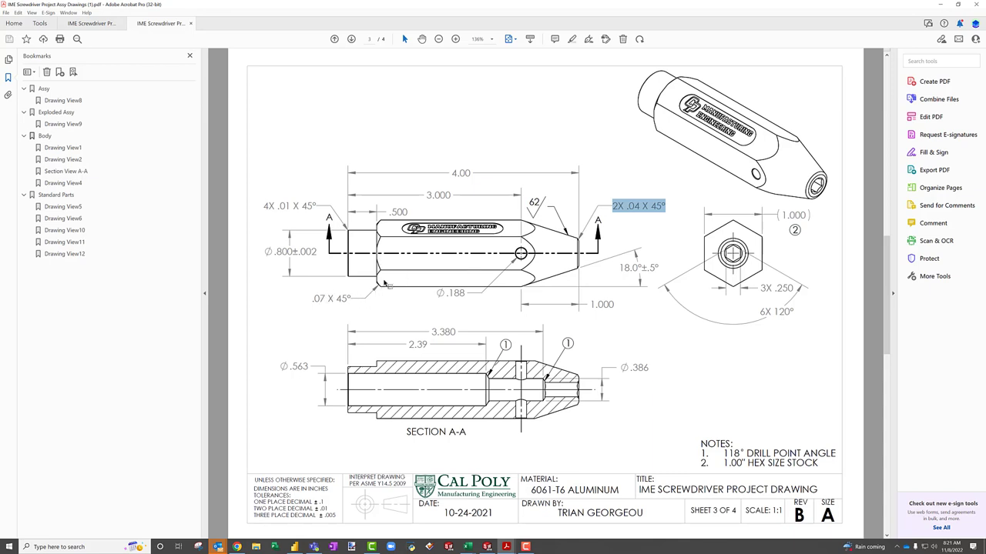
click(939, 4)
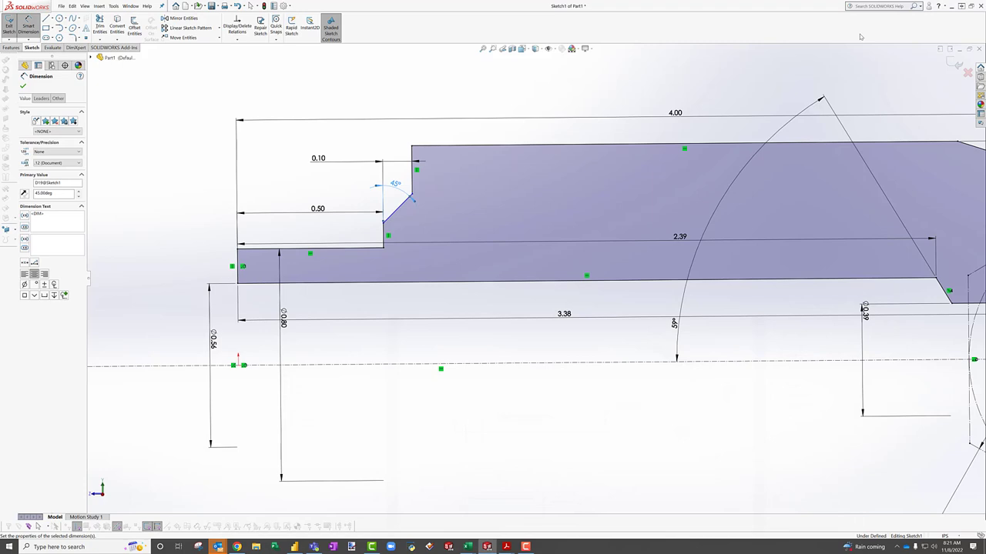
click(53, 18)
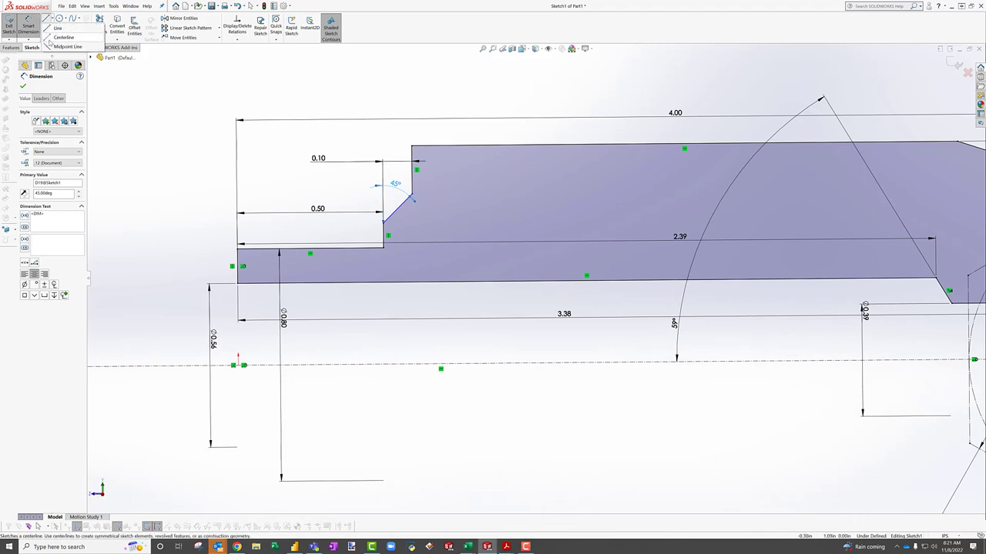
click(65, 37)
scroll(740, 227, up, 2)
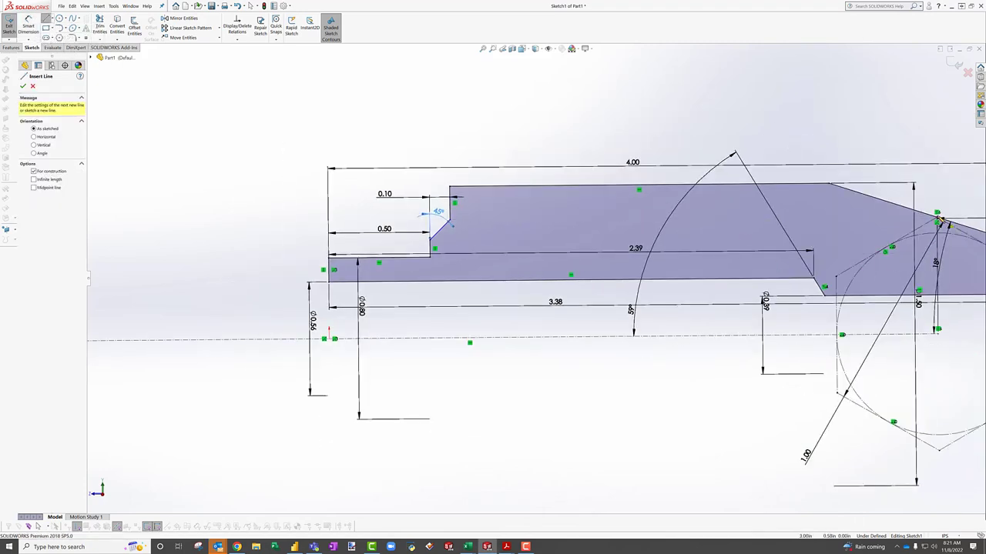
click(941, 220)
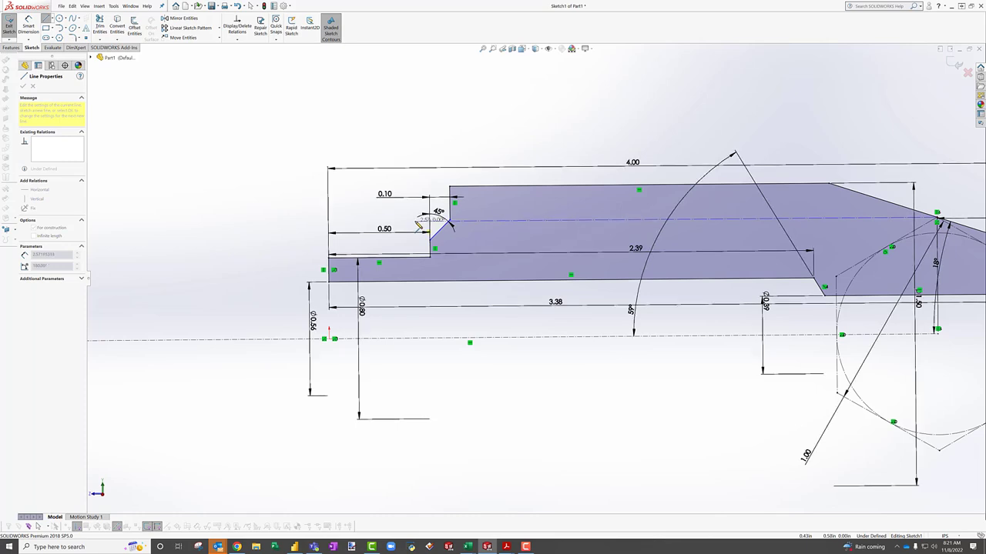
click(416, 221)
scroll(430, 222, down, 5)
key(Escape)
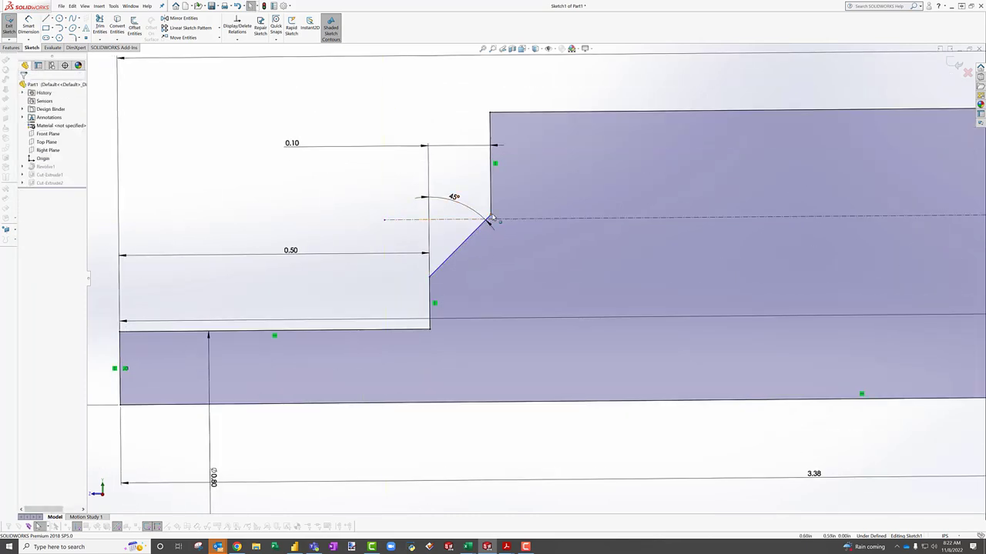
Step: Add a Coincident relation between the sloped line's upper endpoint and the horizontal centerline, and rebuild the body to inspect its rear chamfer
click(491, 218)
ctrl+click(498, 222)
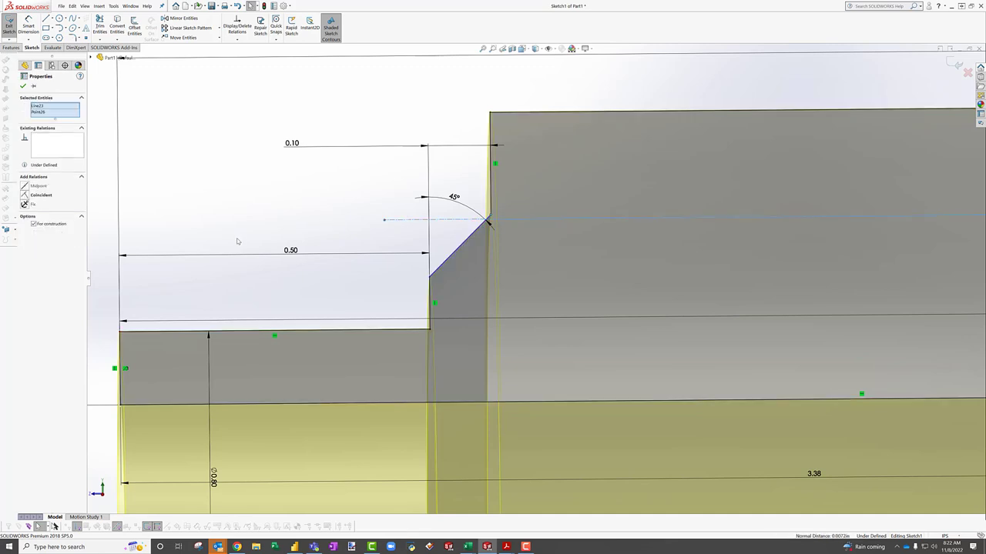
click(31, 196)
click(362, 187)
key(z)
key(z)
key(z)
key(z)
key(z)
key(z)
key(z)
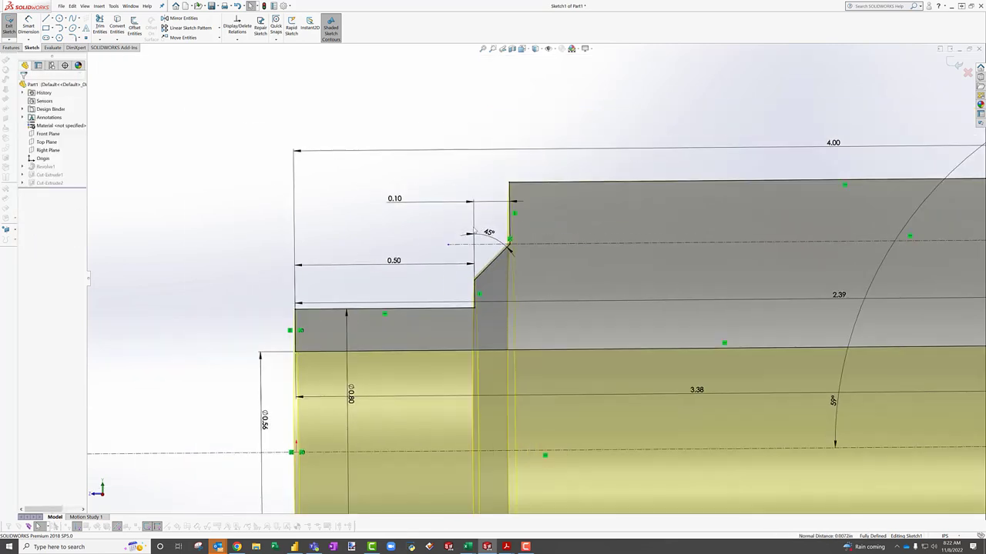
scroll(902, 285, up, 2)
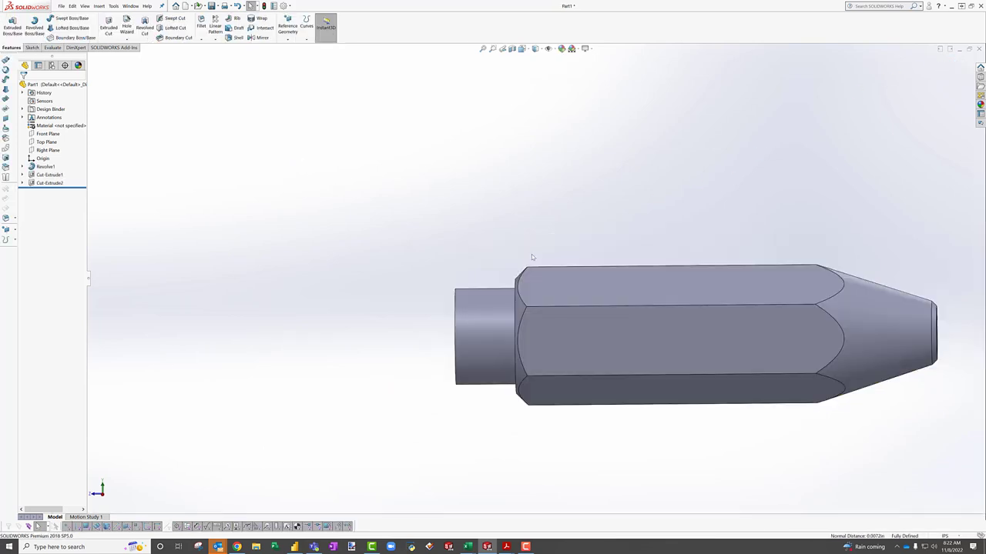
mouse_move(531, 254)
middle_down()
mouse_move(583, 260)
mouse_move(561, 287)
mouse_move(470, 282)
mouse_move(645, 273)
mouse_move(572, 282)
middle_up()
scroll(609, 310, down, 5)
scroll(605, 306, up, 5)
scroll(569, 285, up, 4)
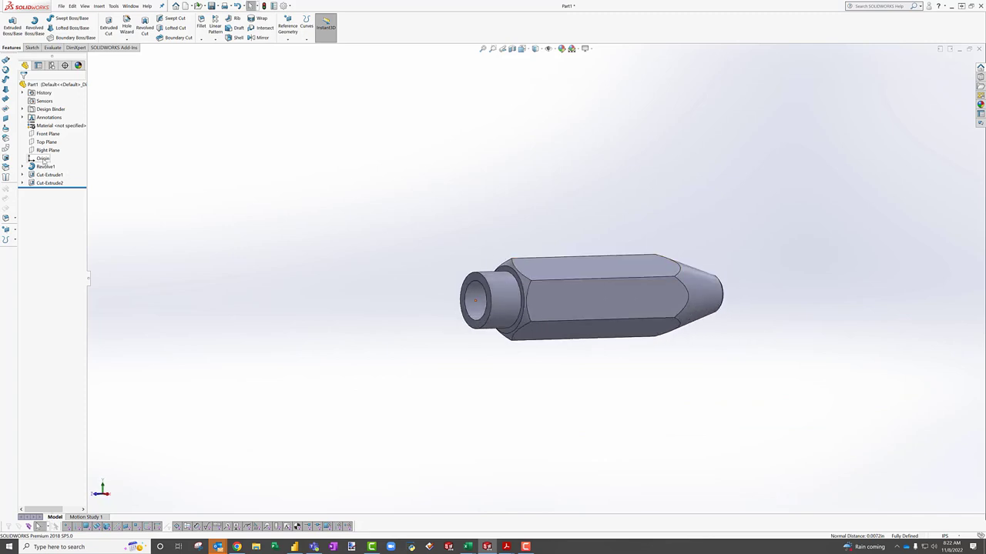
Step: Reopen the revolve's profile sketch, and look up the size of the small rear-edge chamfers in the PDF drawing
click(45, 166)
click(62, 149)
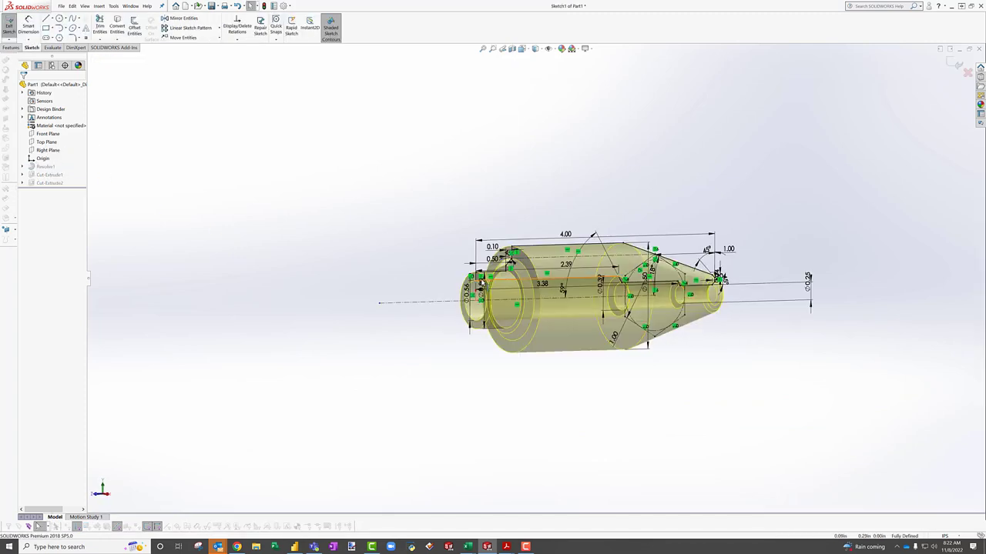
click(505, 546)
click(543, 508)
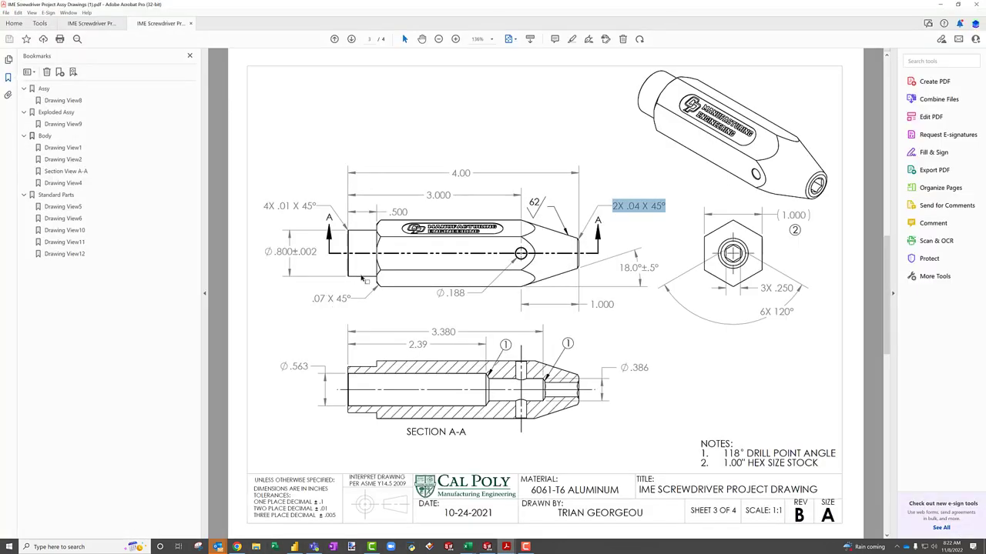
drag(275, 206, 291, 206)
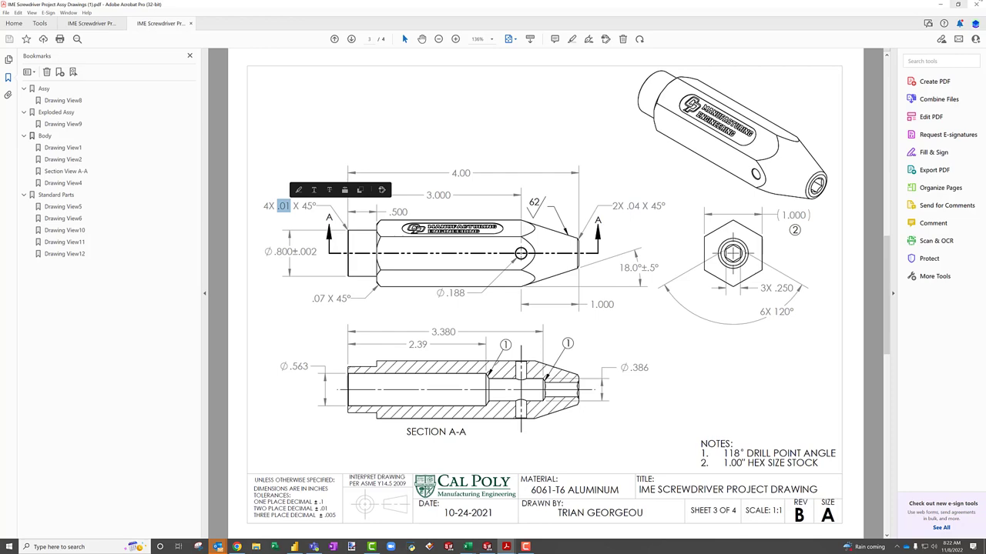
click(940, 4)
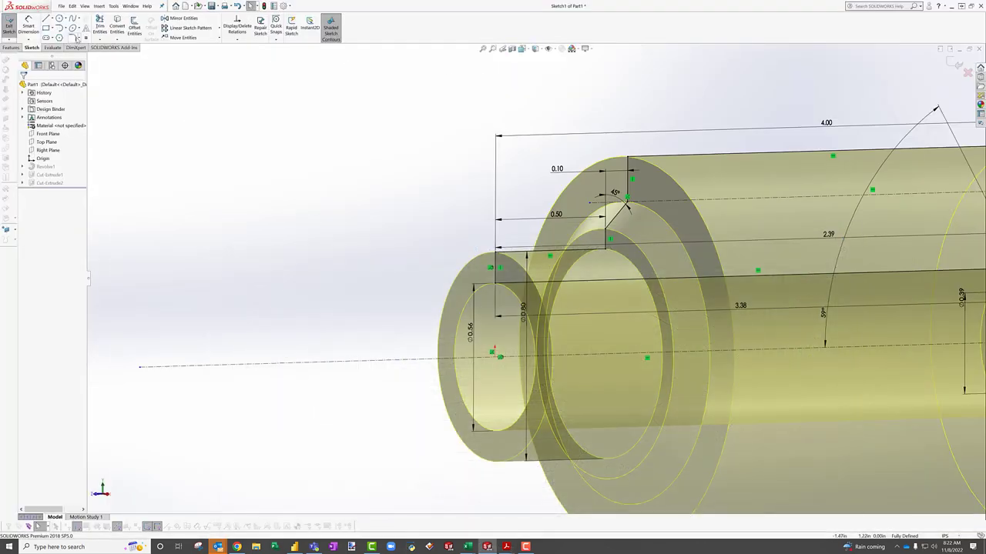
Step: Chamfer the outer and inner corners of the profile's rear end by an equal distance of 0.01 in, and rebuild the body
click(77, 39)
click(100, 57)
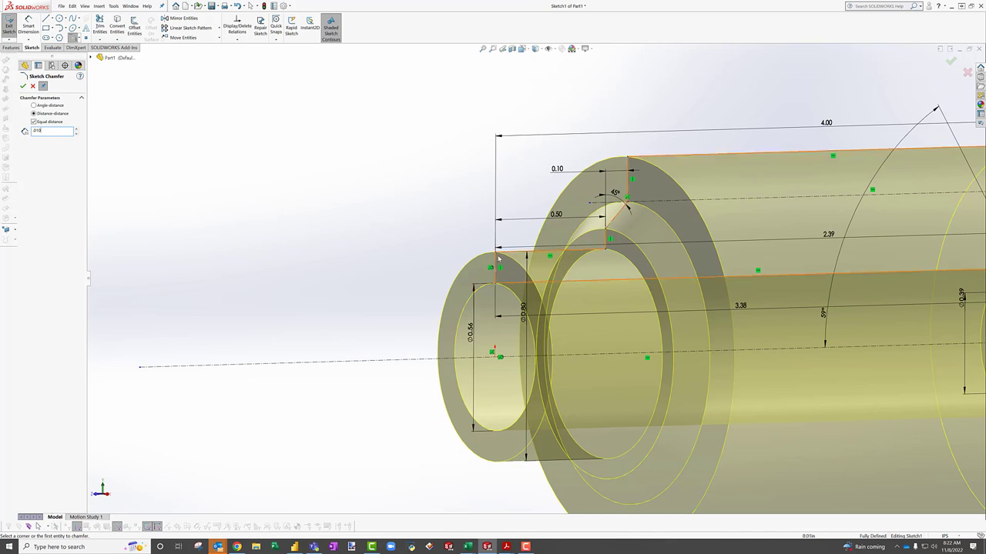
click(502, 288)
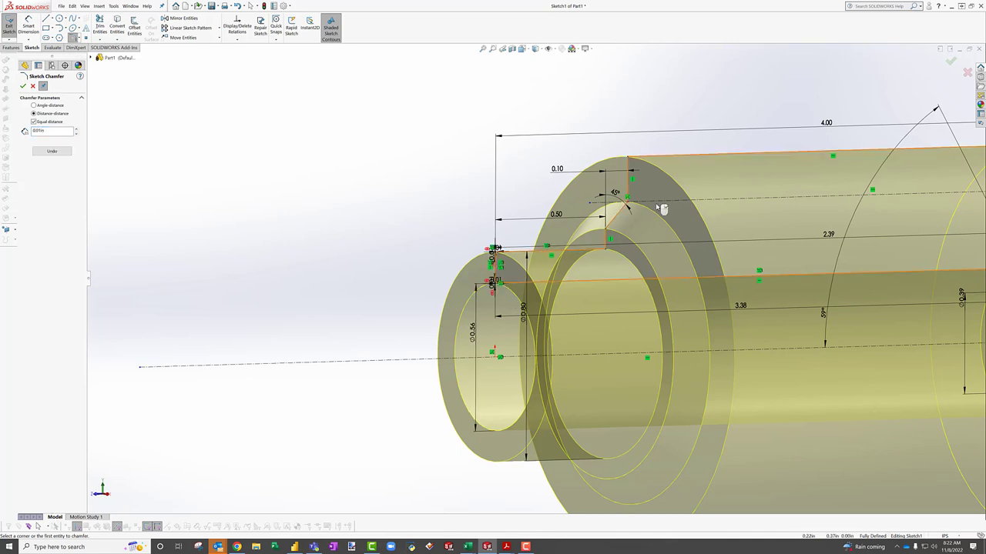
click(951, 62)
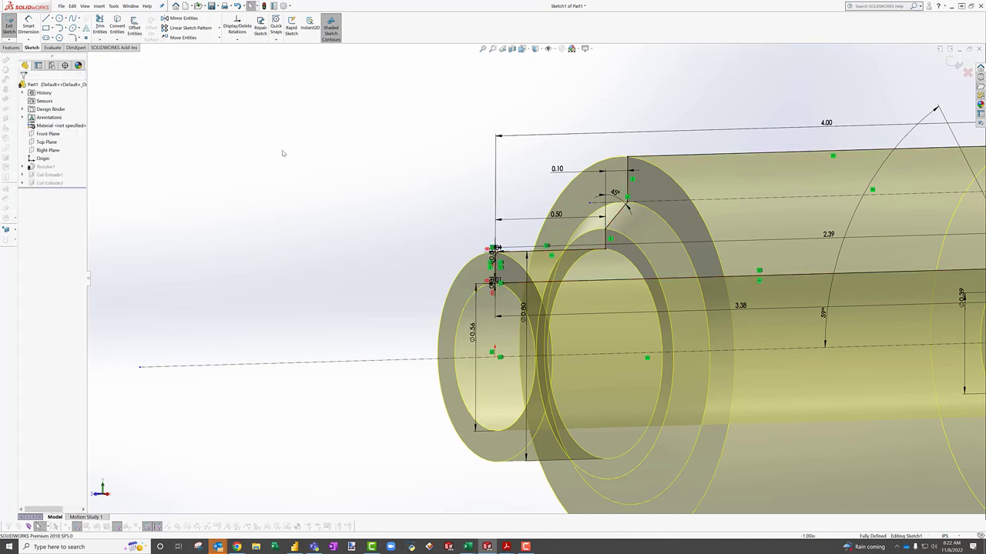
click(955, 62)
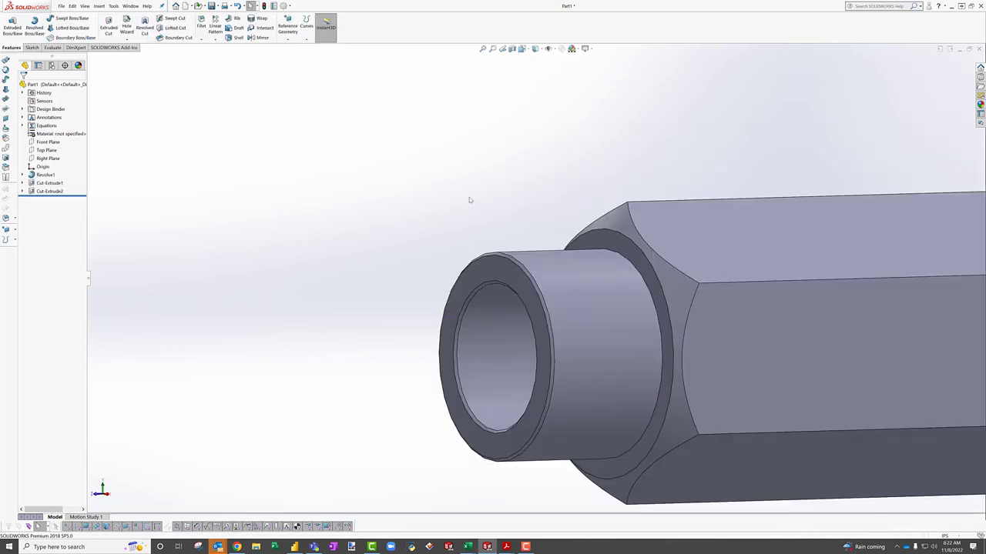
scroll(531, 277, up, 5)
middle_drag(537, 293, 636, 333)
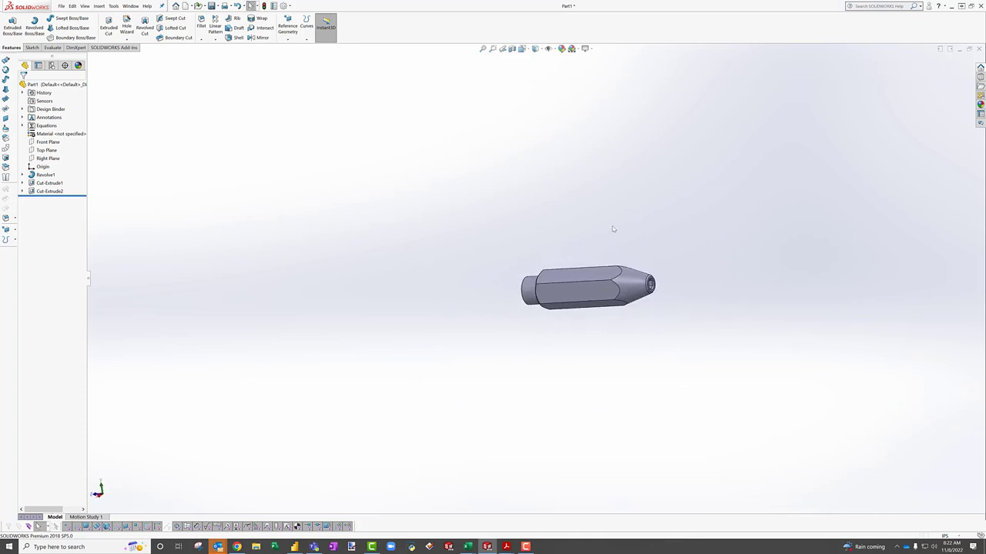
Step: Minimize the body's document and create a new part
click(960, 49)
click(61, 6)
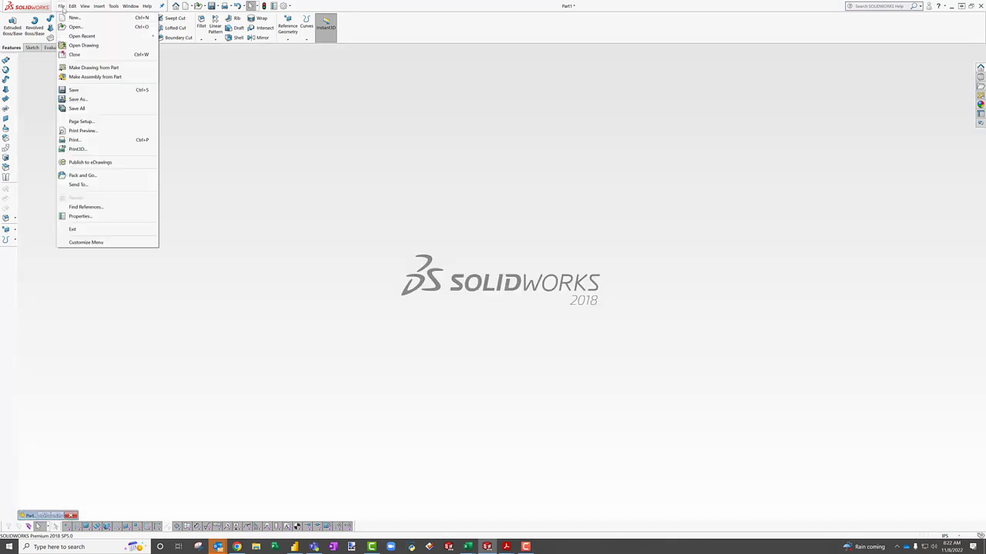
click(71, 17)
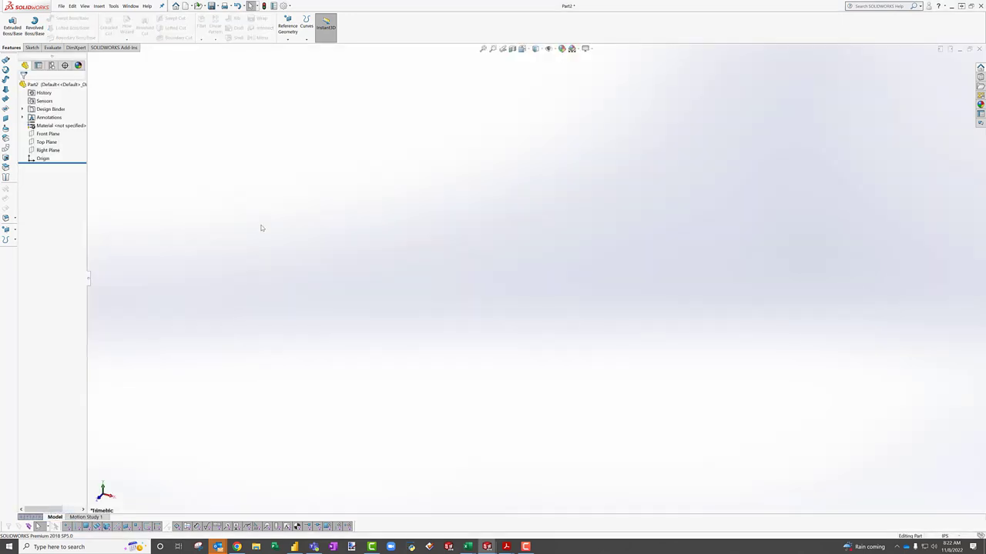
Step: Sketch a six-sided polygon about 2.59 in across flats on the Top Plane, centered on the origin
click(49, 150)
click(46, 142)
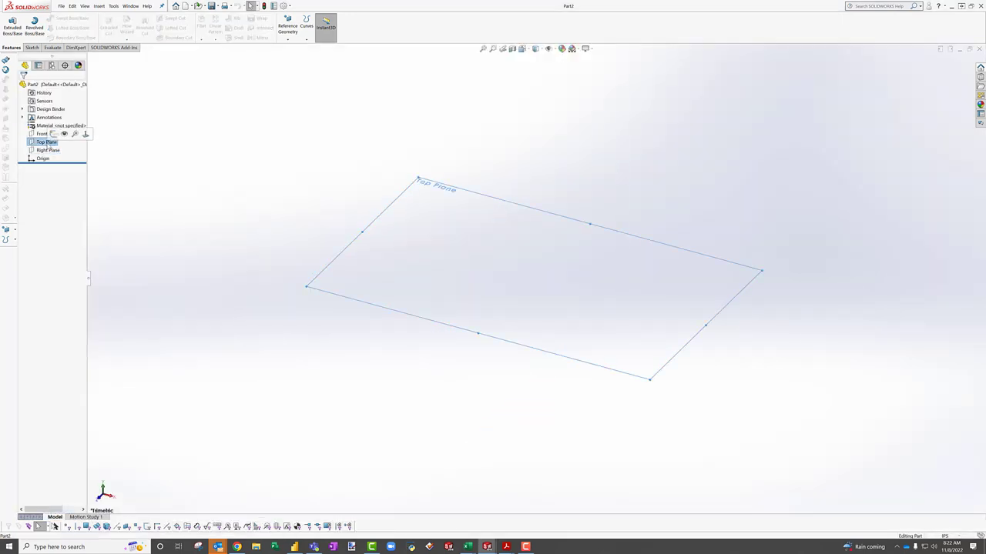
click(31, 46)
click(9, 23)
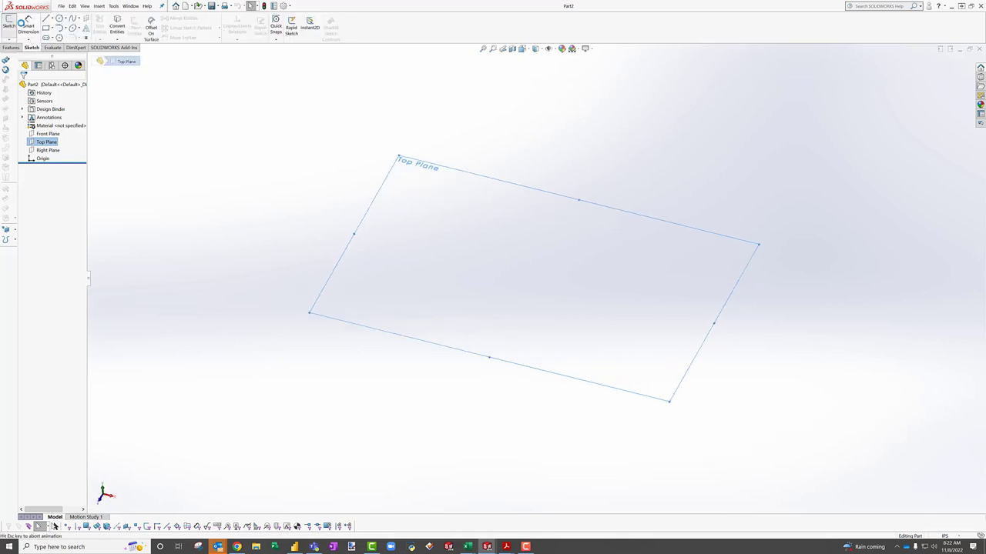
click(59, 37)
click(537, 276)
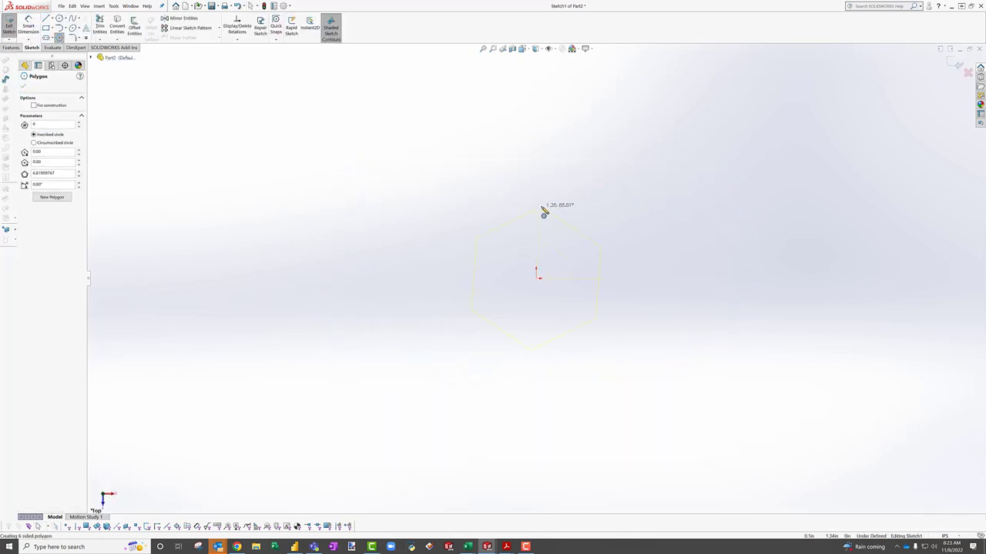
click(537, 202)
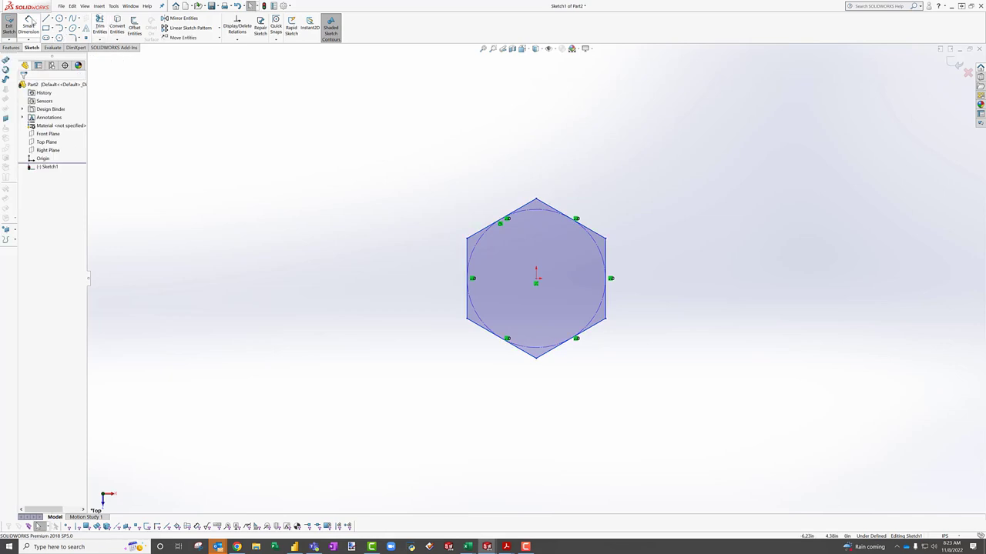
Step: Dimension the distance between two opposite flats of the hexagon as 1 in
click(484, 330)
click(556, 211)
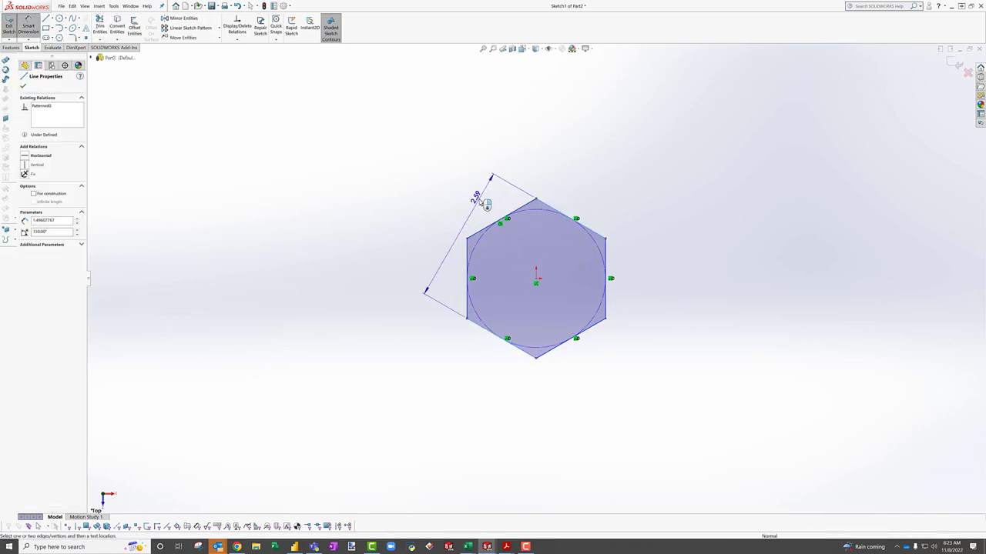
click(476, 198)
text(1)
key(Return)
key(Escape)
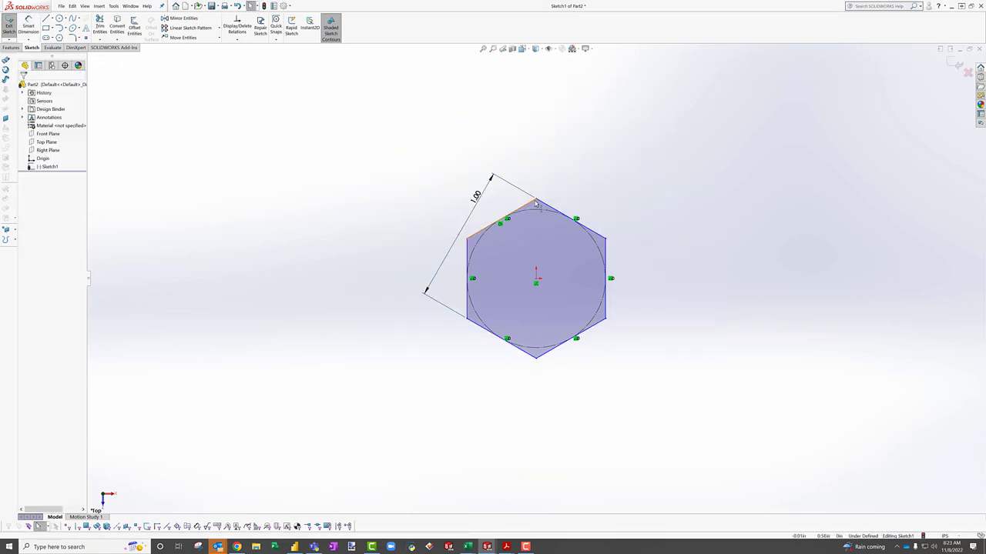
Step: Add a Vertical relation between the hexagon's upper vertex and the origin
click(536, 202)
ctrl+click(536, 282)
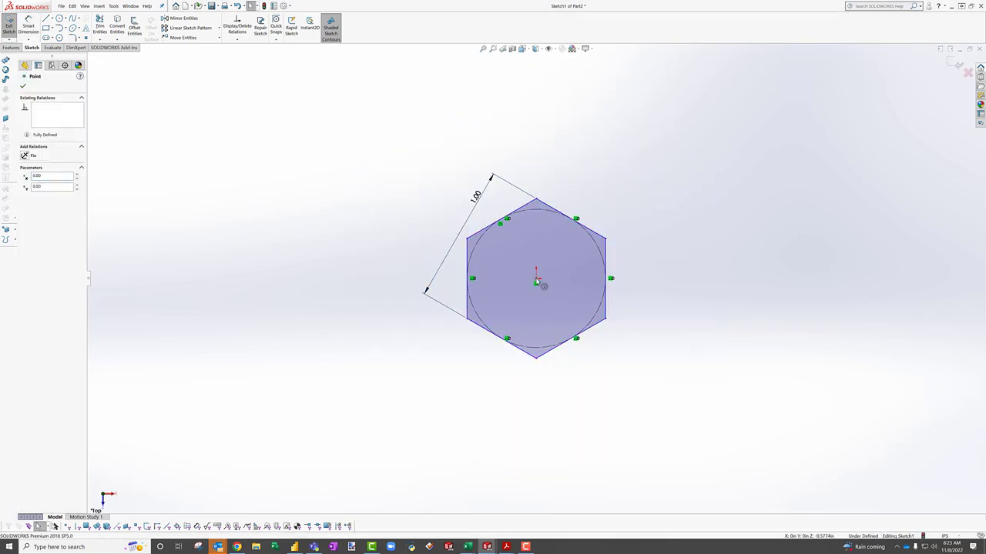
click(32, 196)
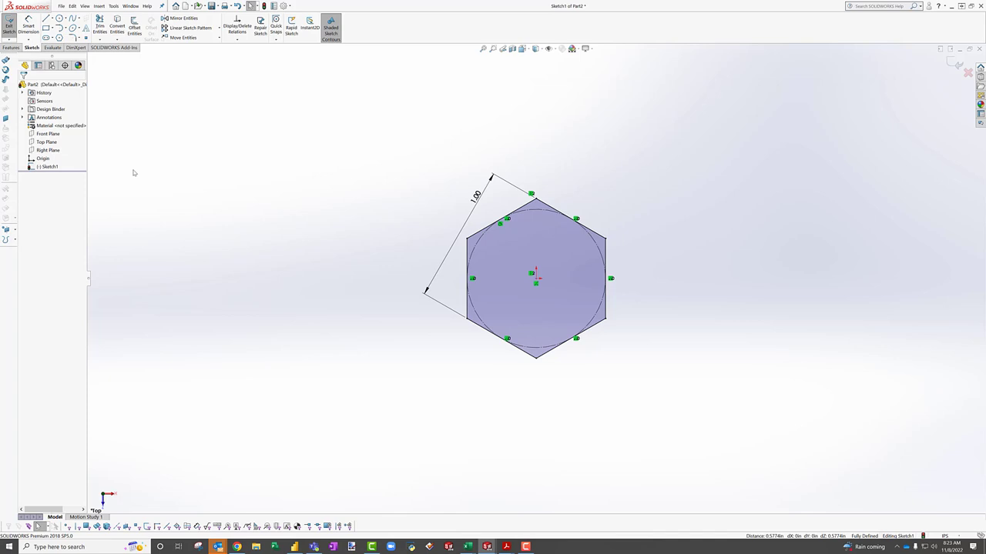
Step: Extrude the hexagon 4 in as a blind boss and inspect the resulting bar
click(11, 47)
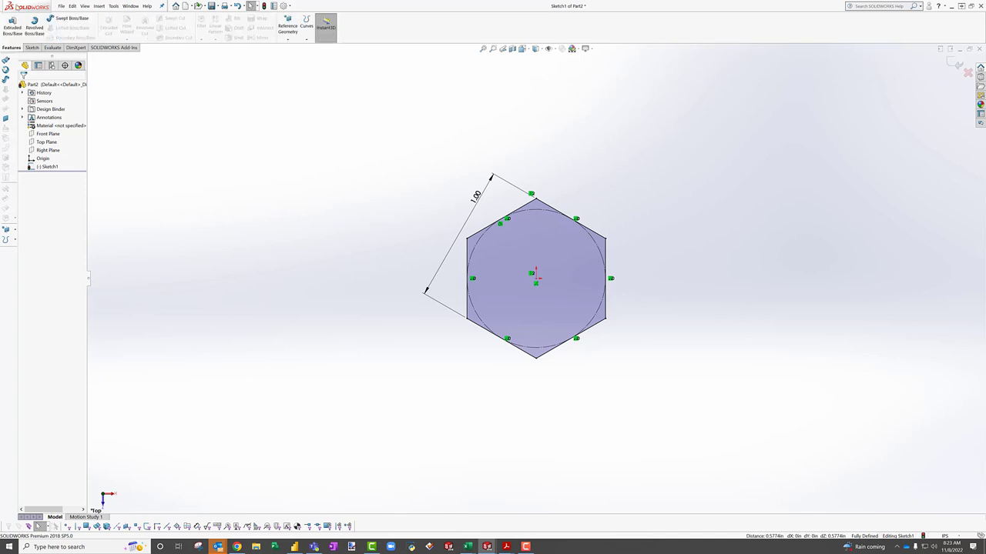
click(12, 27)
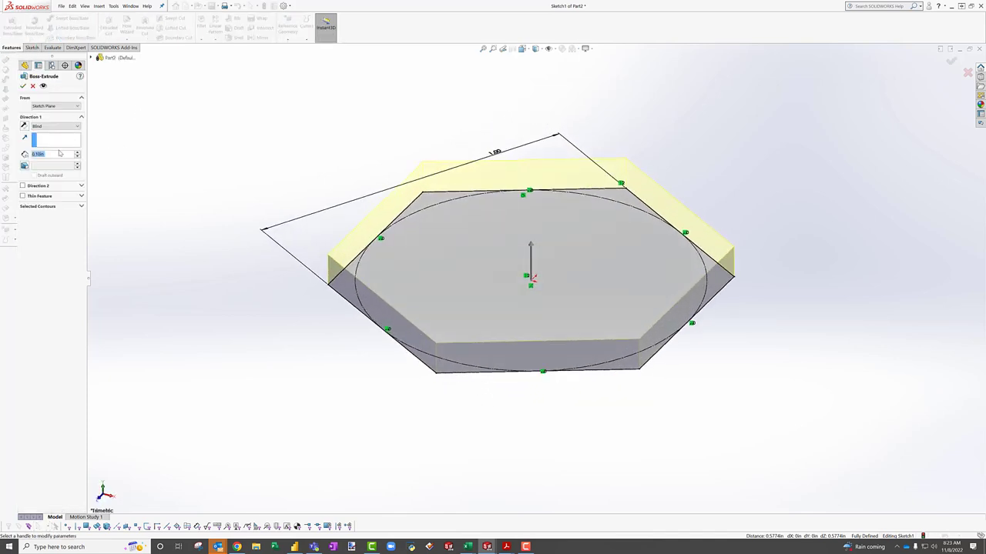
text(4)
key(Return)
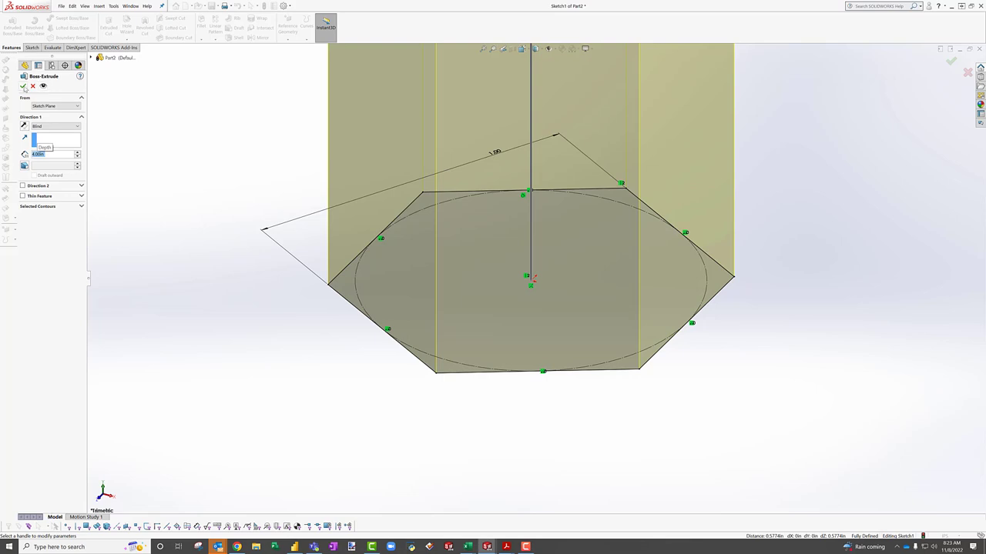
click(23, 86)
scroll(457, 170, up, 8)
middle_drag(484, 193, 462, 293)
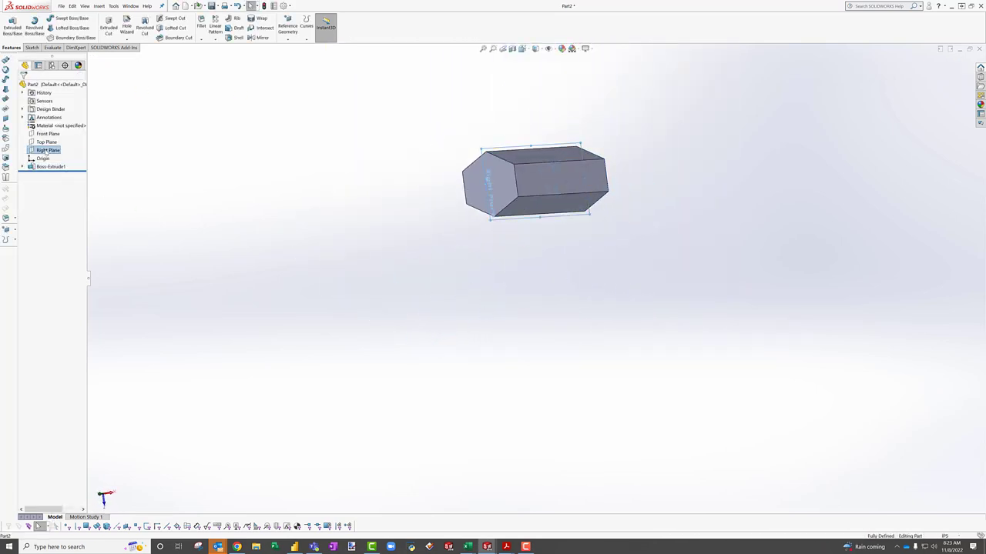
Step: Select the Right Plane for sketching, and review the screwdriver body's views and dimensions in the PDF drawing
click(46, 152)
mouse_move(539, 189)
middle_down()
mouse_move(570, 201)
mouse_move(510, 191)
mouse_move(505, 229)
mouse_move(545, 233)
mouse_move(550, 199)
middle_up()
scroll(506, 245, down, 6)
scroll(550, 200, down, 6)
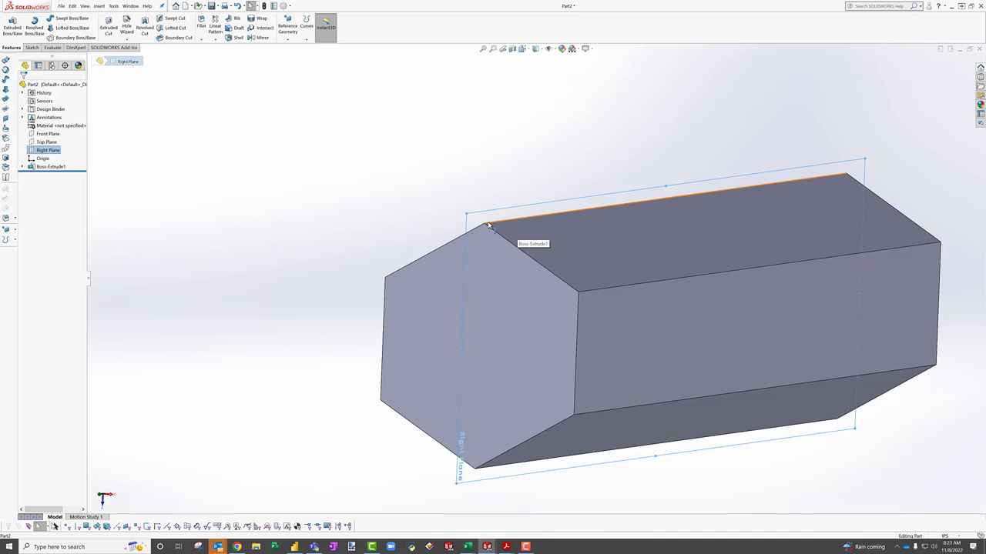
middle_drag(488, 226, 517, 213)
key(ctrl+8)
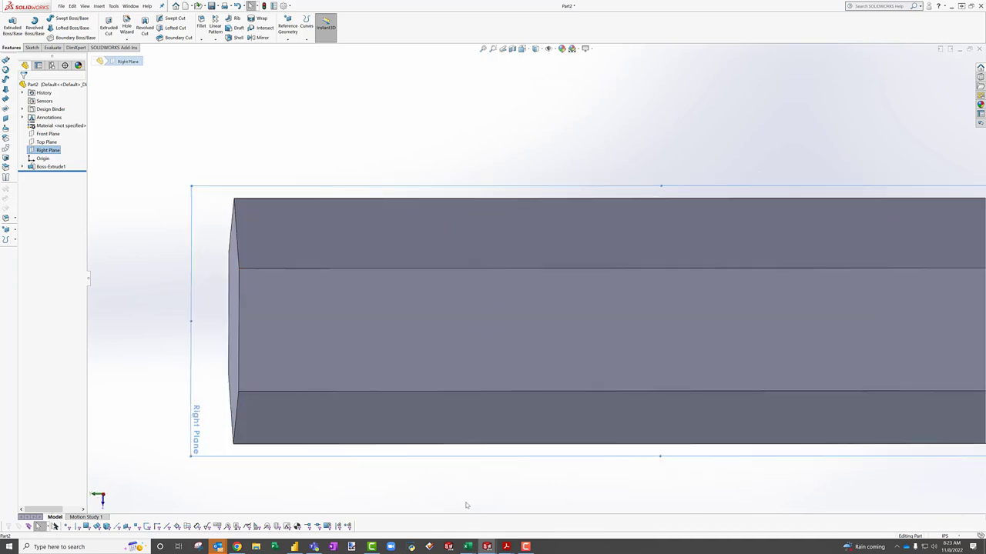
mouse_move(506, 546)
click(548, 508)
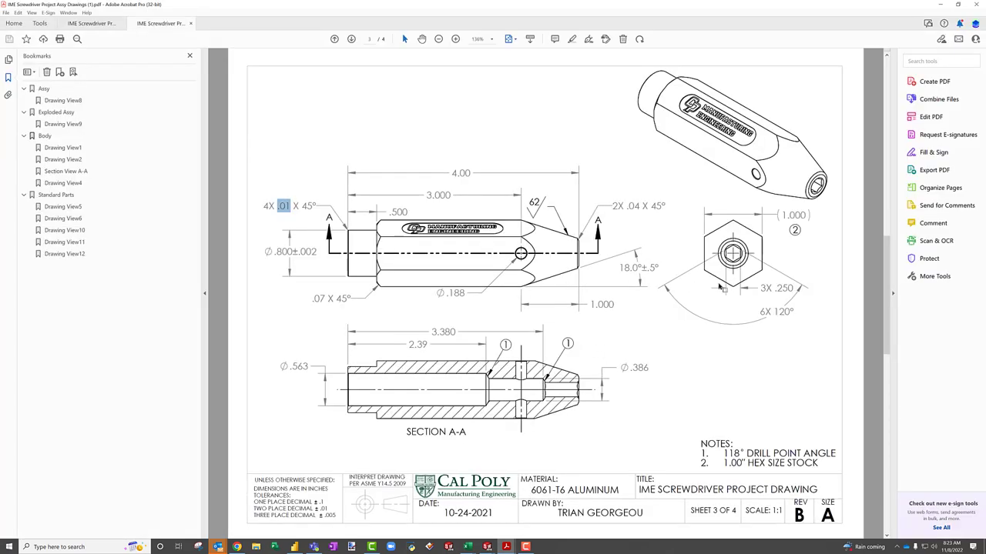
click(938, 4)
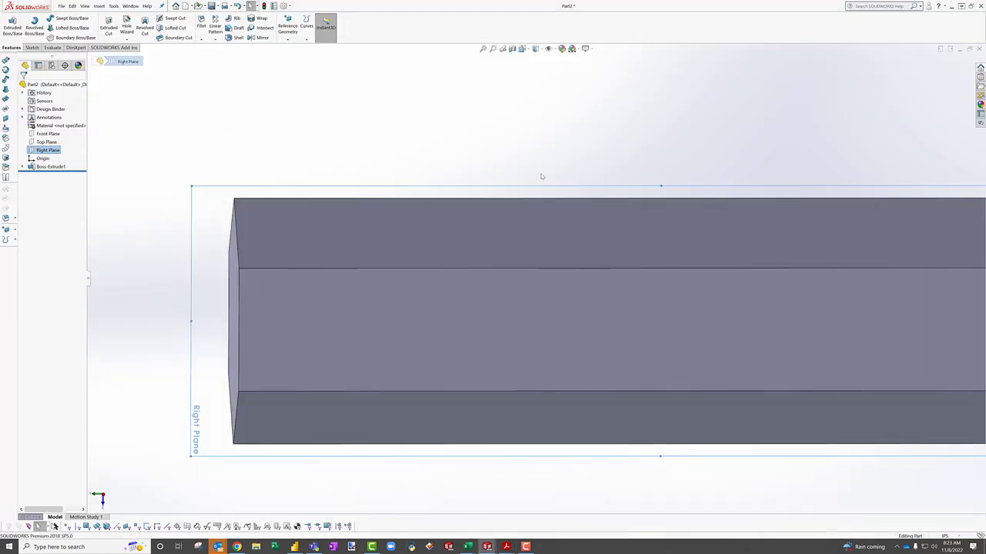
Step: Start a sketch on the Right Plane and draw a rectangle about 0.83 by 0.17 in at the bar's far upper corner, opposite the origin
scroll(470, 262, up, 5)
mouse_move(470, 262)
middle_down()
mouse_move(491, 255)
mouse_move(470, 262)
middle_up()
click(31, 47)
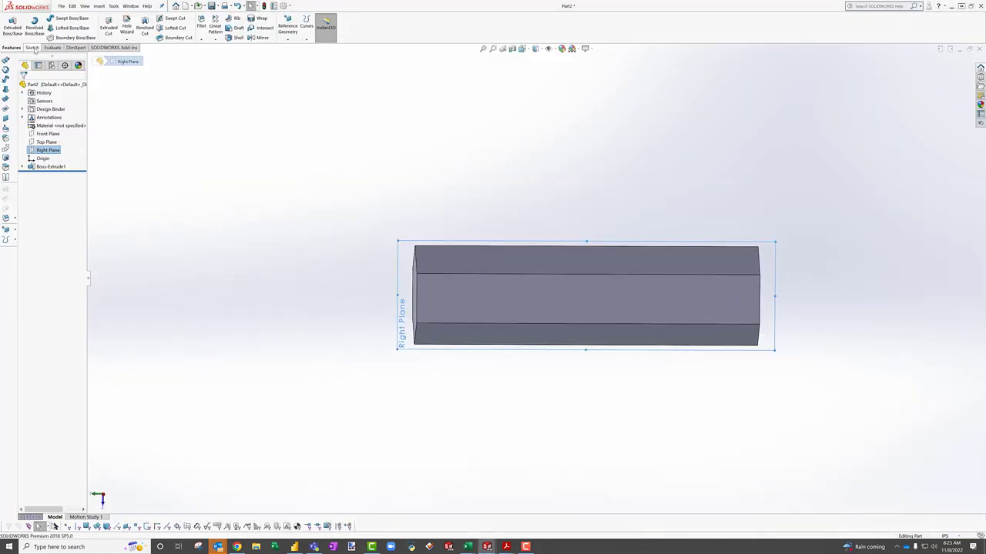
click(9, 25)
click(47, 27)
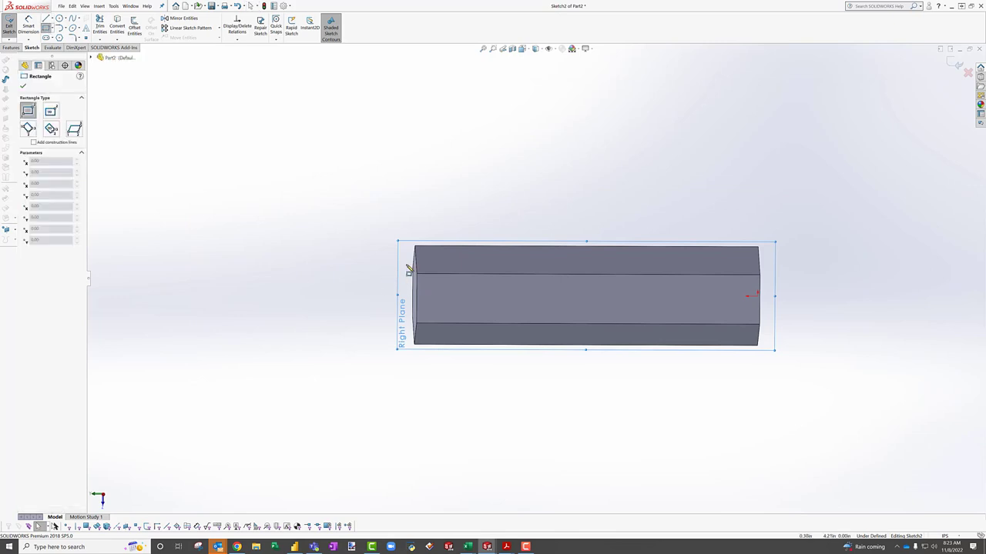
scroll(427, 263, down, 3)
click(457, 235)
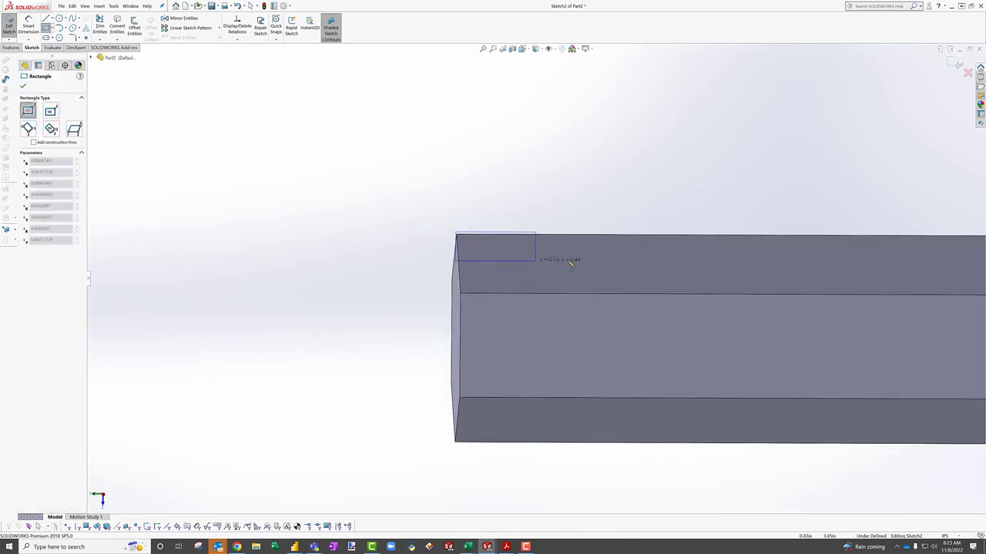
click(606, 262)
scroll(702, 282, up, 3)
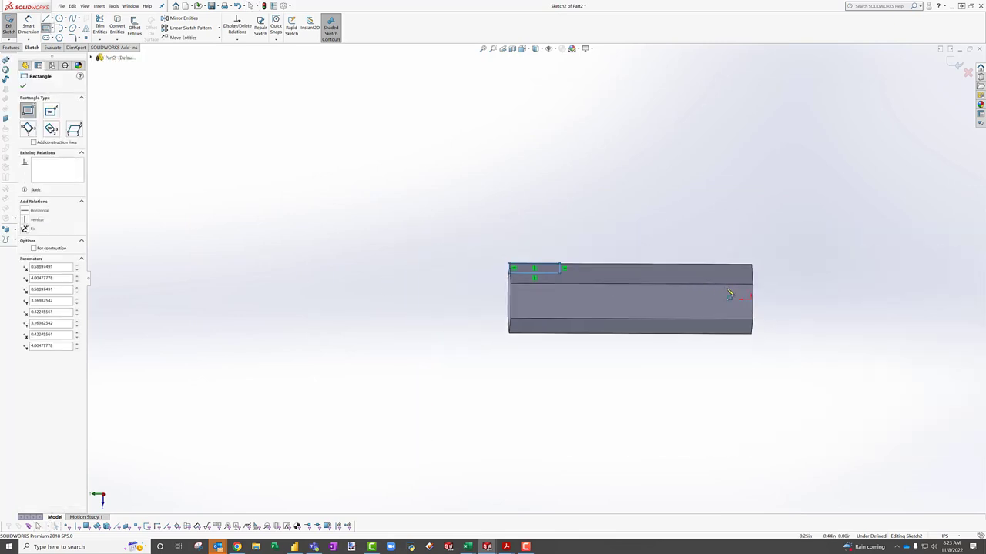
Step: Draw a centerline lengthwise through the origin, extending past both ends of the hexagonal bar
key(Escape)
click(52, 17)
click(63, 37)
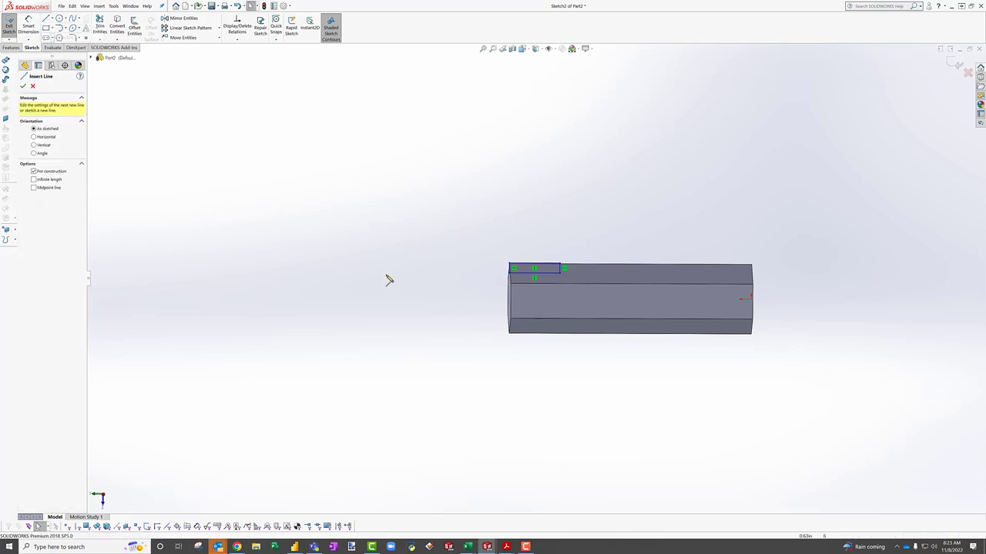
click(394, 298)
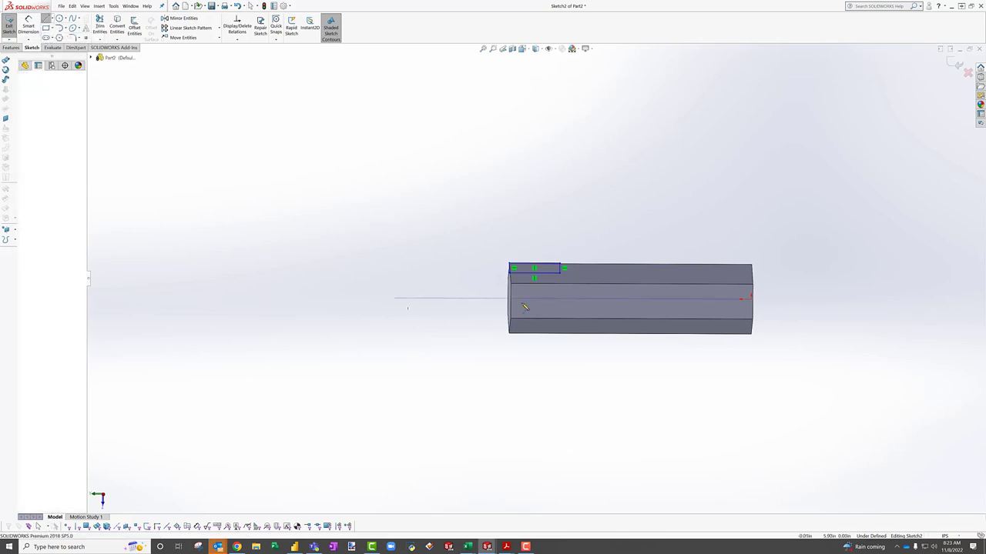
click(797, 298)
key(Escape)
scroll(715, 303, up, 3)
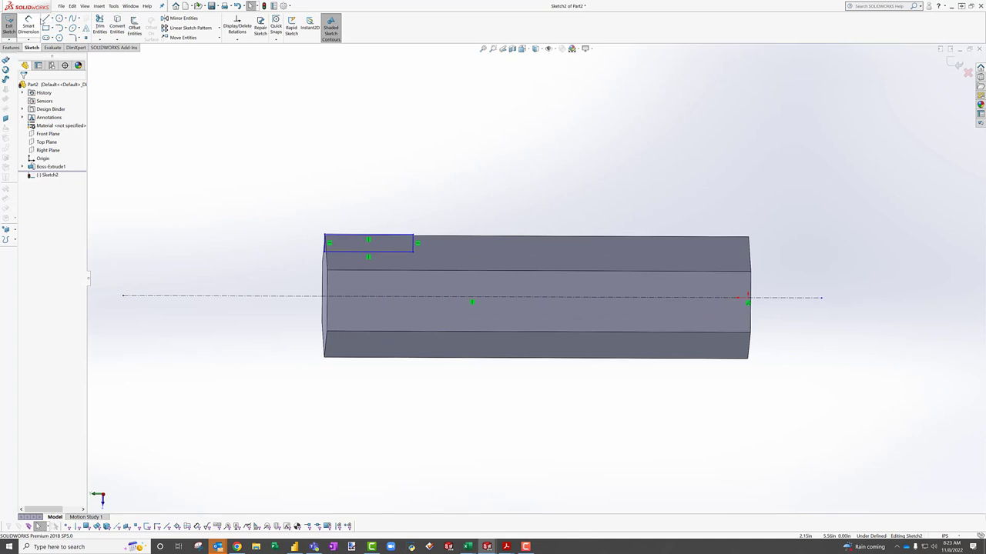
Step: Sketch a closed triangle over the bar's upper corner at the origin end, with a sloped side about 1.72 in long
click(46, 18)
drag(756, 281, 581, 240)
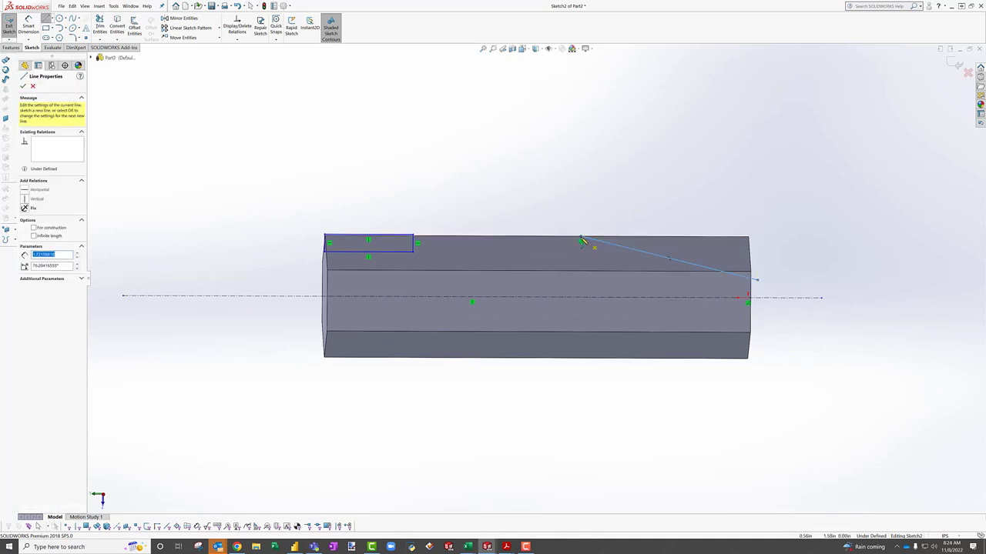
click(755, 237)
click(757, 280)
key(Escape)
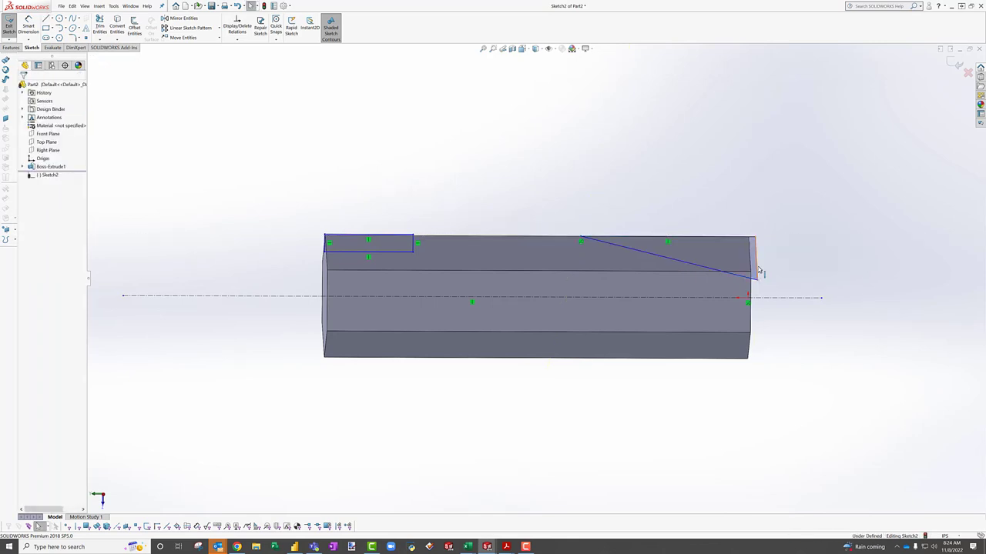
Step: Add a Horizontal relation to the triangle's short side beyond the bar's origin end
click(756, 270)
click(24, 157)
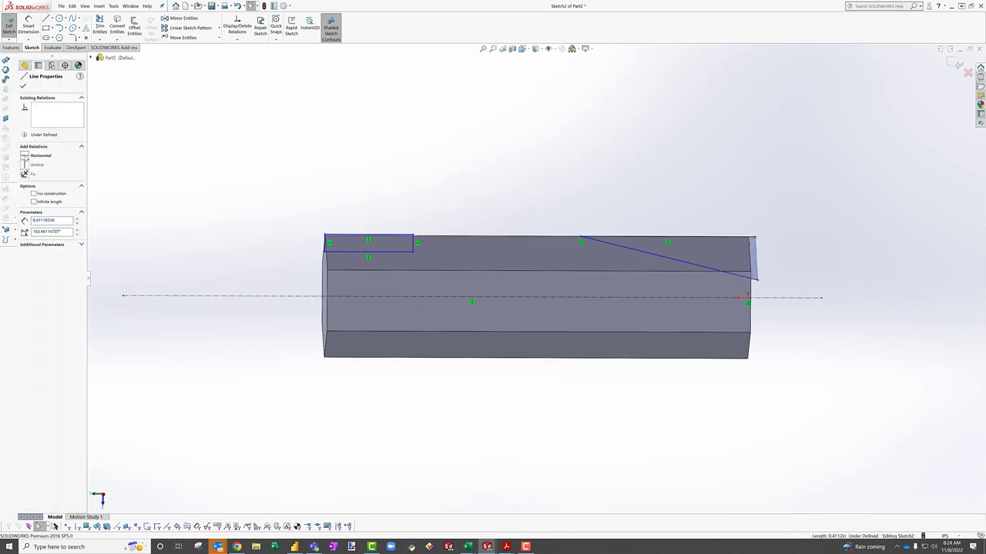
key(Escape)
Step: Make the triangle's short side collinear with the hexagonal bar's end edge at the origin
middle_drag(759, 245, 746, 246)
scroll(746, 245, down, 4)
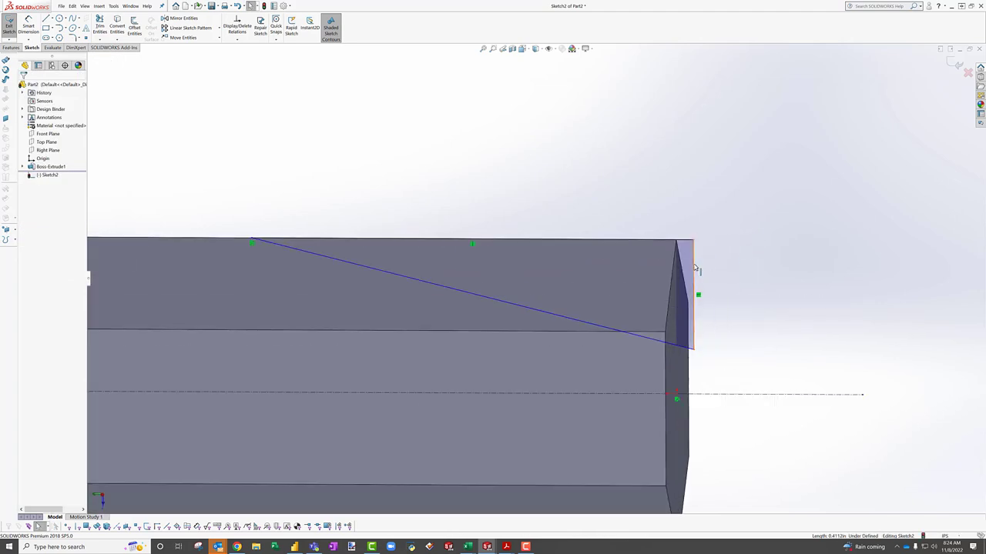
click(693, 274)
ctrl+click(685, 280)
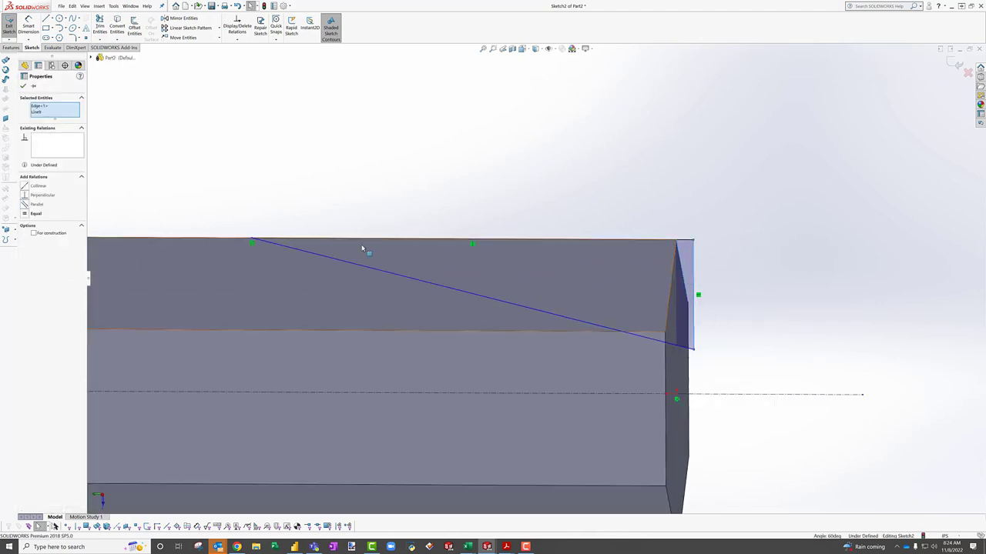
click(24, 185)
key(Escape)
scroll(563, 260, up, 4)
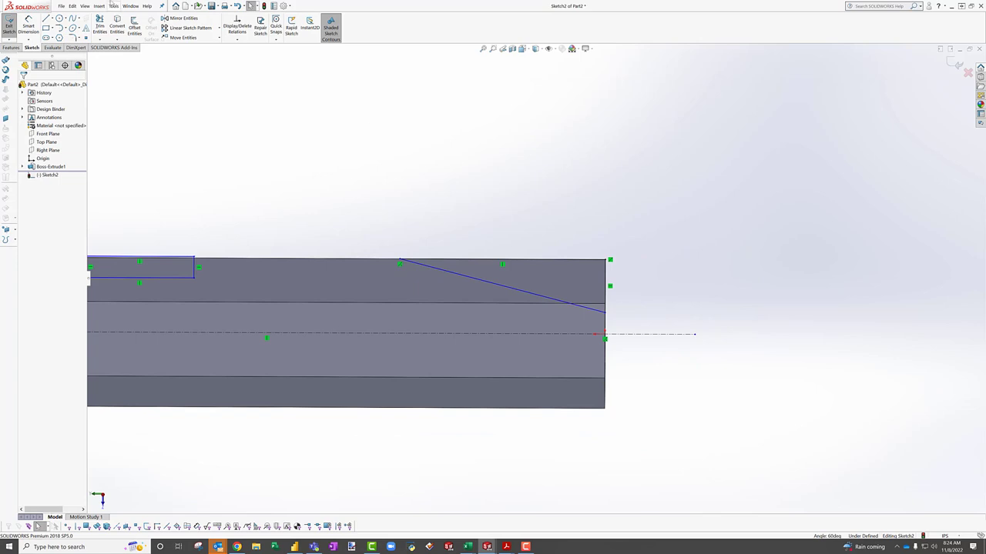
Step: Dimension the triangle's side along the bar's upper edge to 1.00 in
click(37, 25)
scroll(422, 265, down, 4)
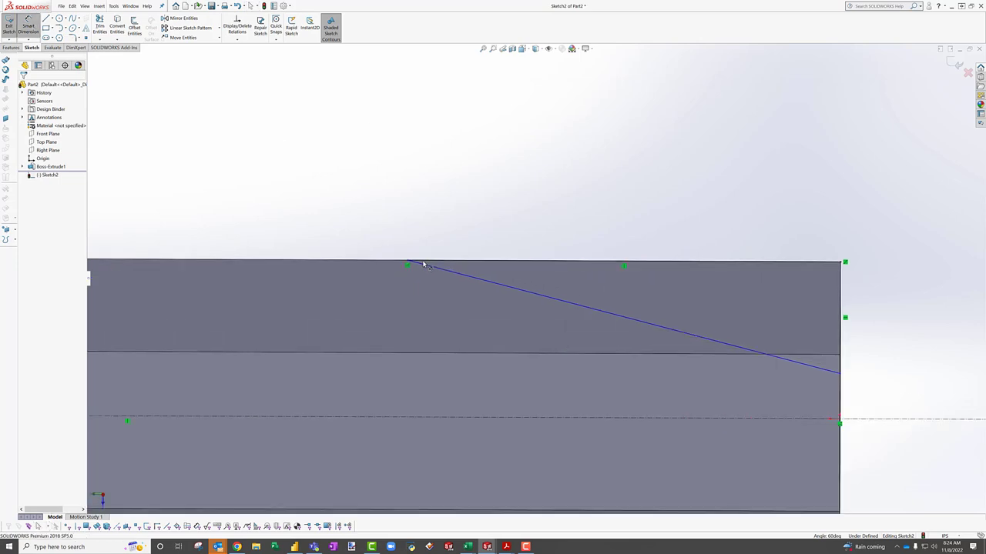
click(417, 261)
click(480, 230)
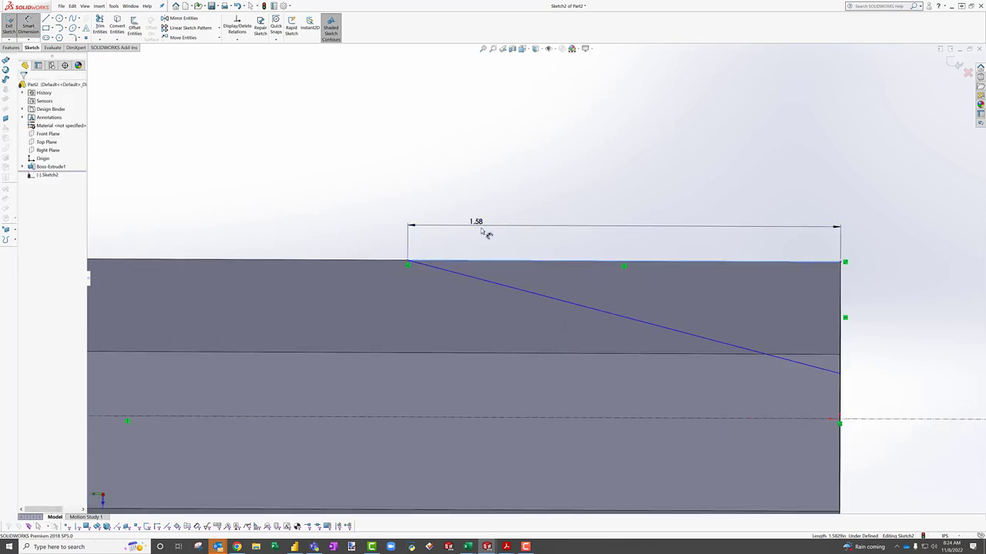
text(1.00in)
key(Return)
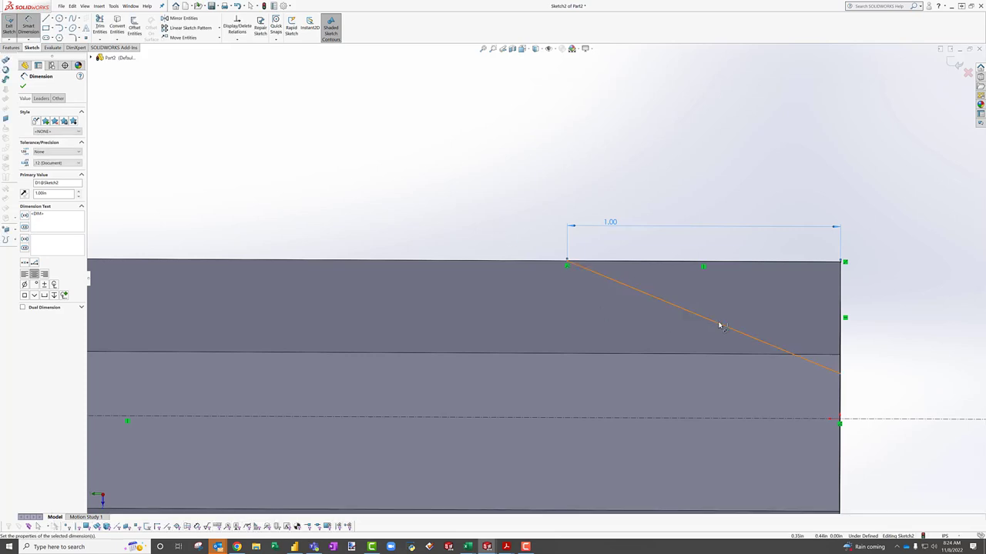
Step: Dimension the angle between the triangle's sloped side and its upper side to 18 degrees
click(716, 327)
click(719, 262)
click(738, 302)
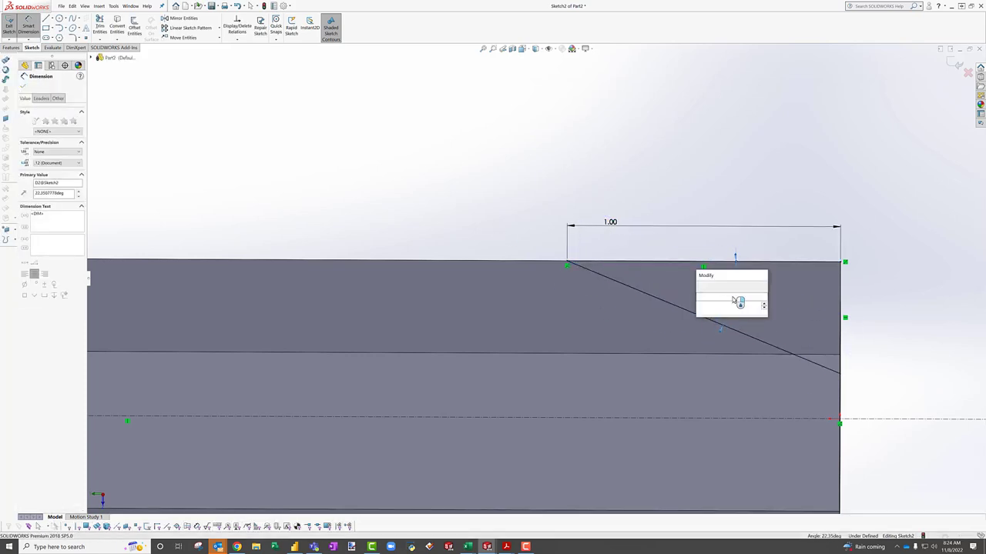
text(18)
key(Return)
scroll(572, 345, up, 5)
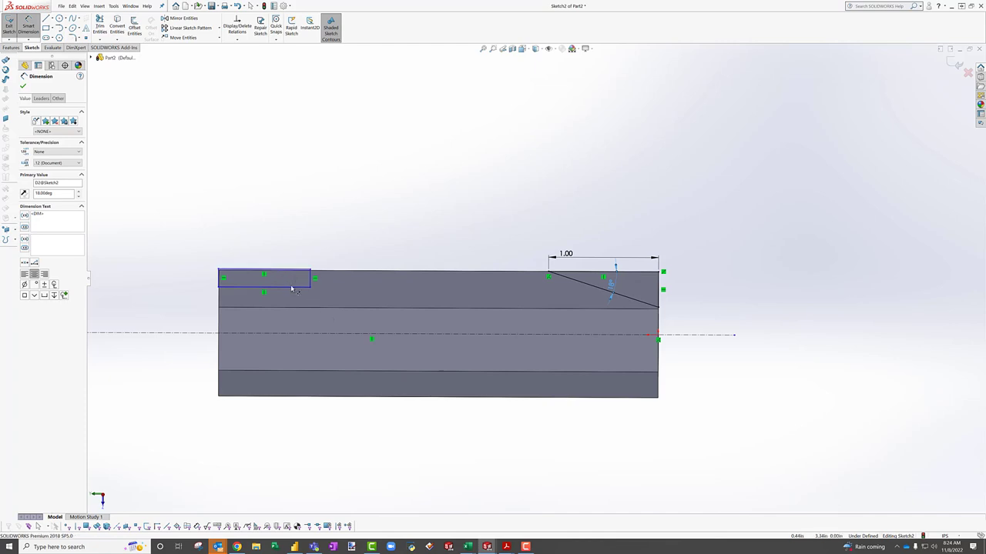
Step: Dimension the rectangle's length along the bar to 0.5 in
click(293, 287)
click(292, 245)
text(0.5)
key(Return)
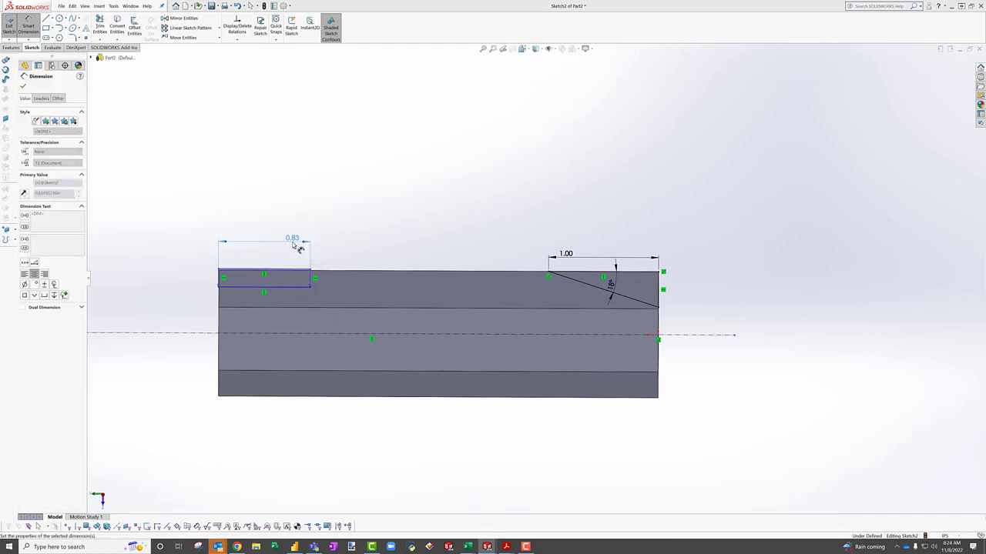
click(205, 335)
click(166, 359)
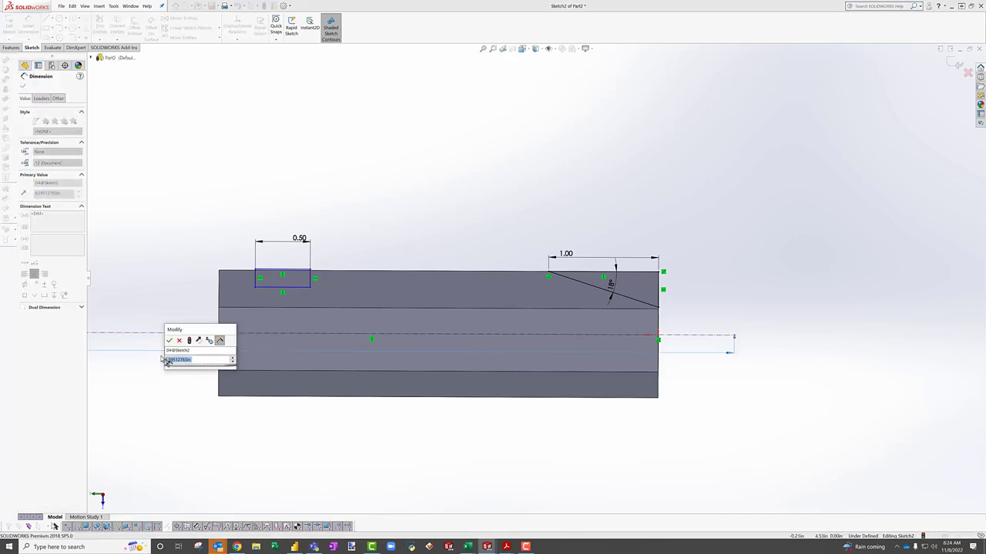
key(Return)
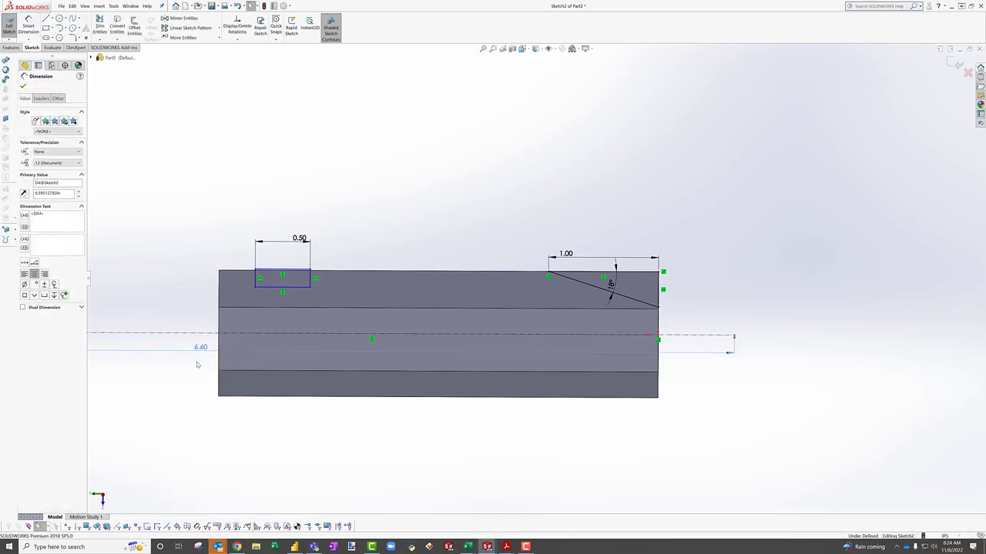
key(Delete)
Step: Add a doubled (diameter) dimension of 0.8 in between the rectangle's lower side and the centerline
click(29, 26)
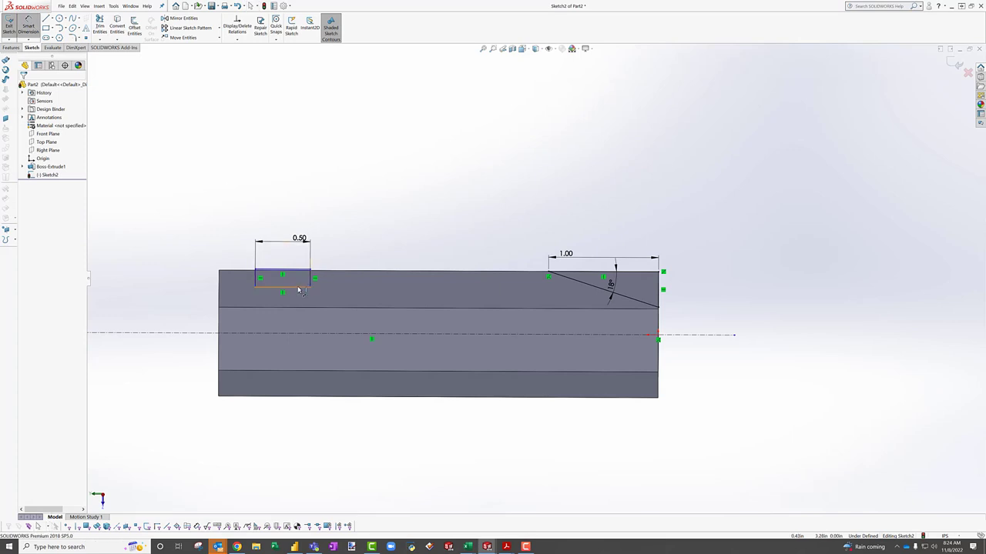
click(298, 289)
click(204, 334)
click(203, 362)
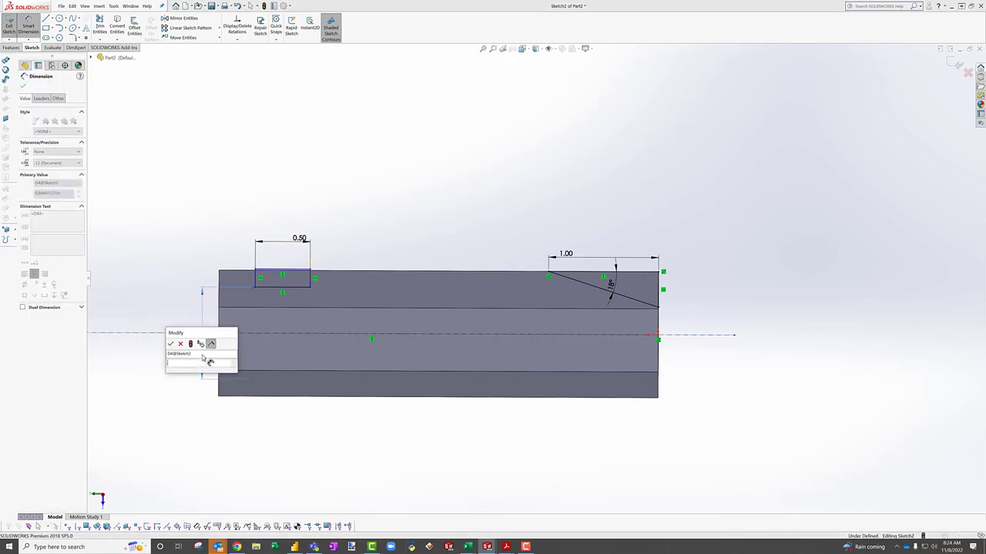
text(.8)
key(Return)
click(228, 285)
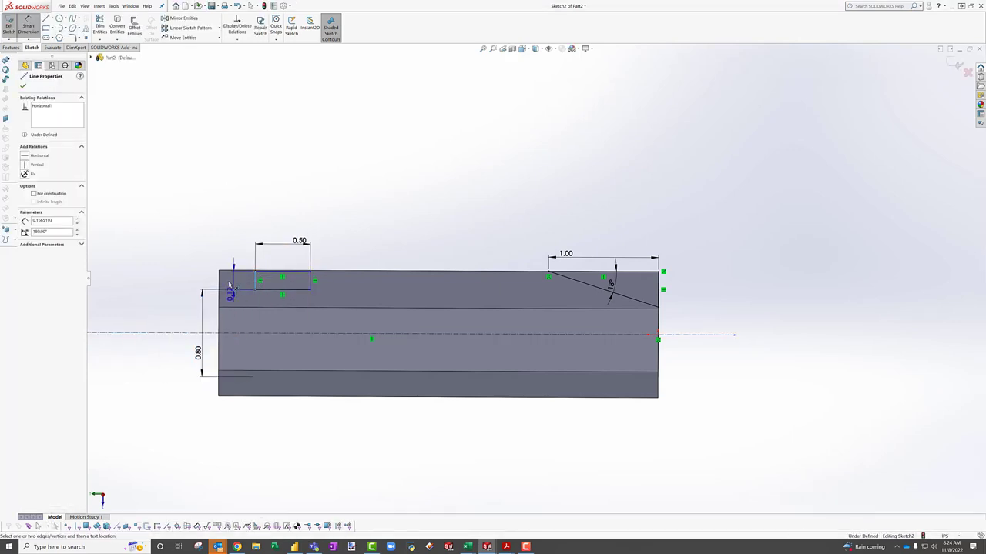
key(Escape)
key(Escape)
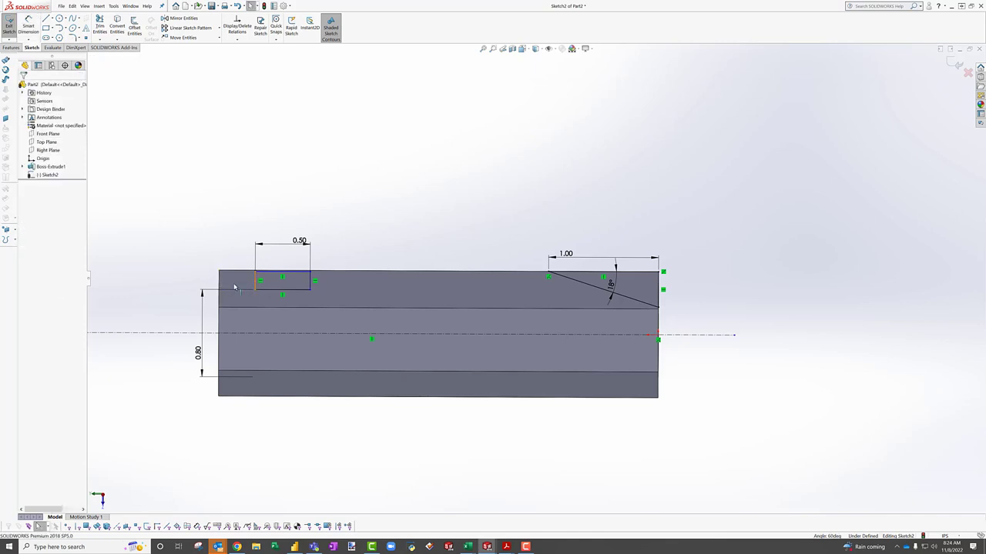
Step: Make the rectangle's outer short side collinear with the bar's far end edge and its upper side collinear with the bar's upper edge
click(255, 283)
ctrl+click(220, 286)
click(34, 186)
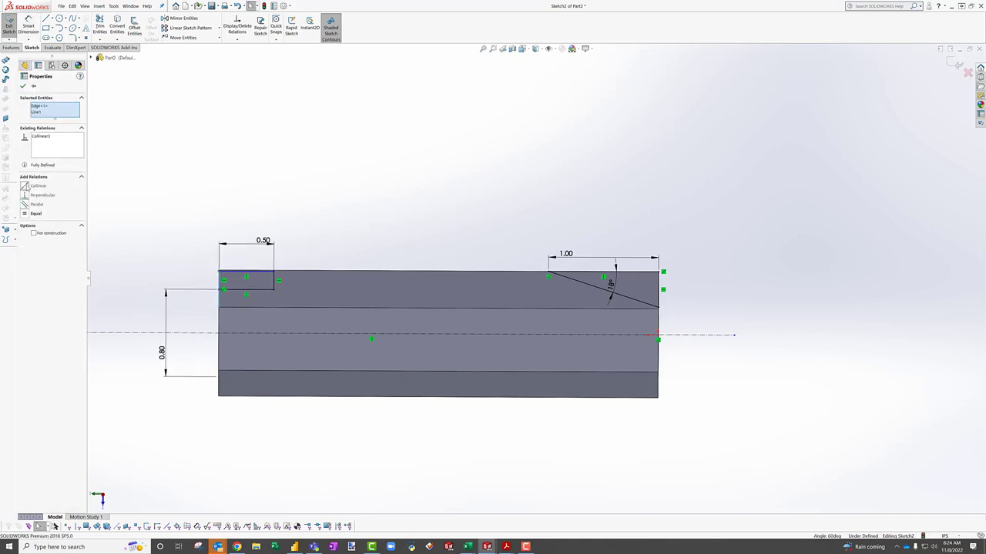
key(Escape)
click(255, 274)
ctrl+click(254, 271)
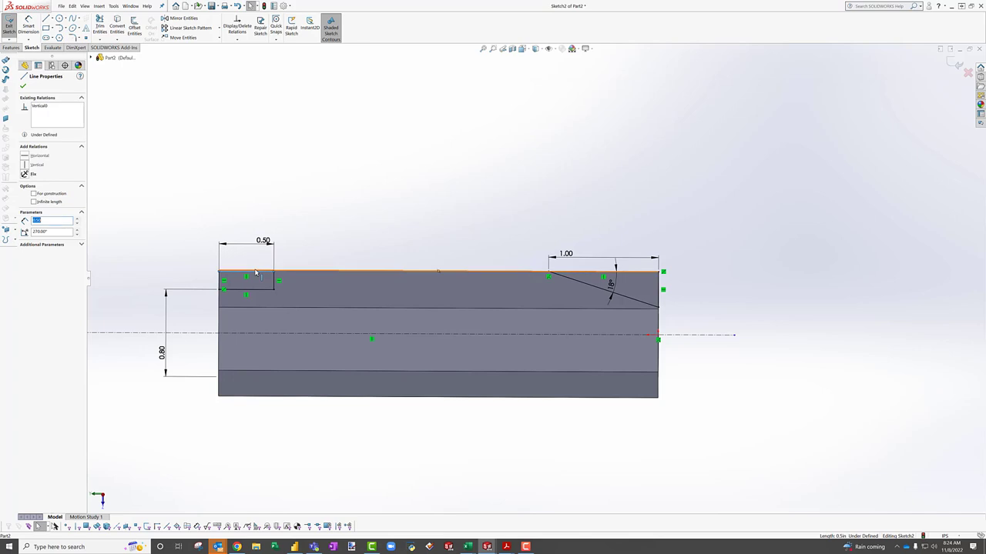
click(29, 188)
click(23, 86)
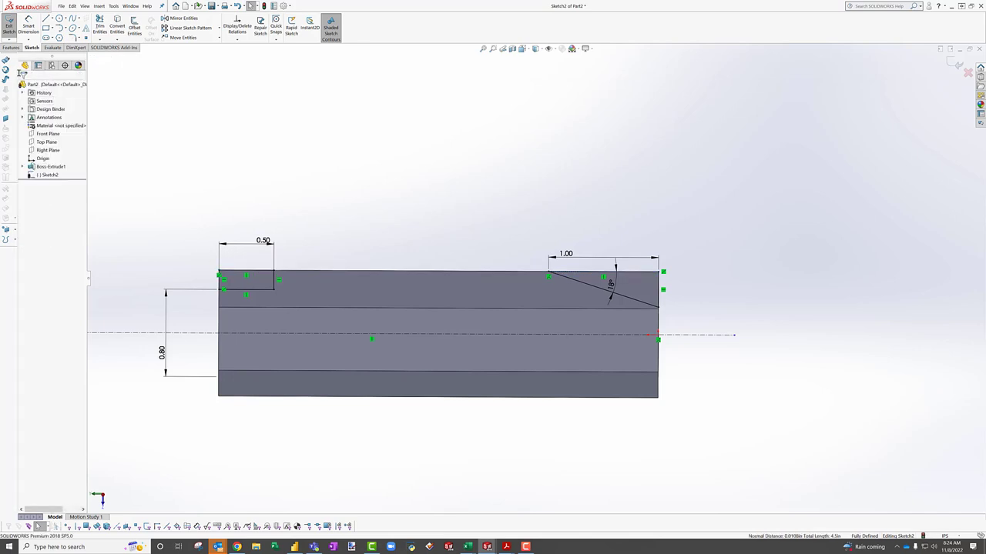
Step: Create a 360-degree revolved cut of the rectangle and triangle profiles about the centerline
click(12, 47)
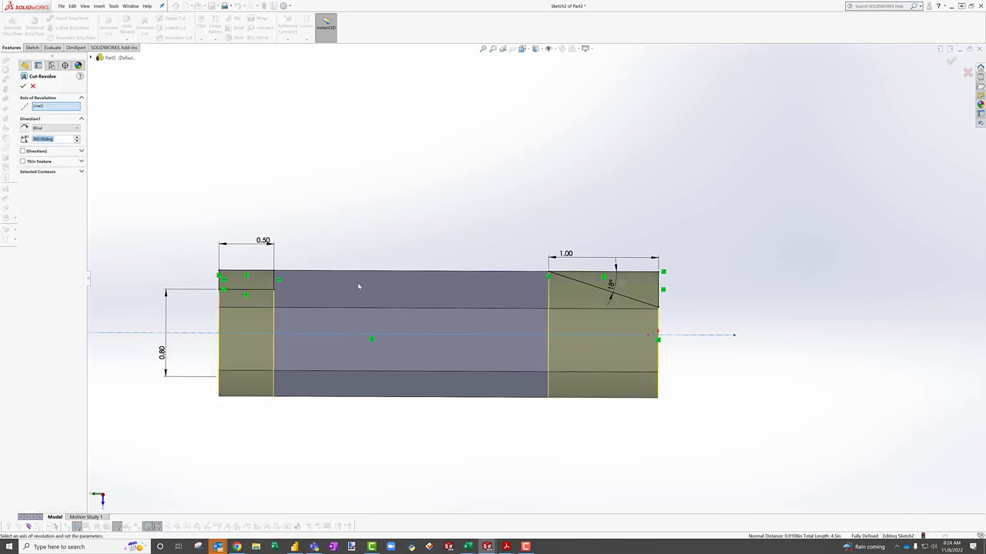
click(23, 86)
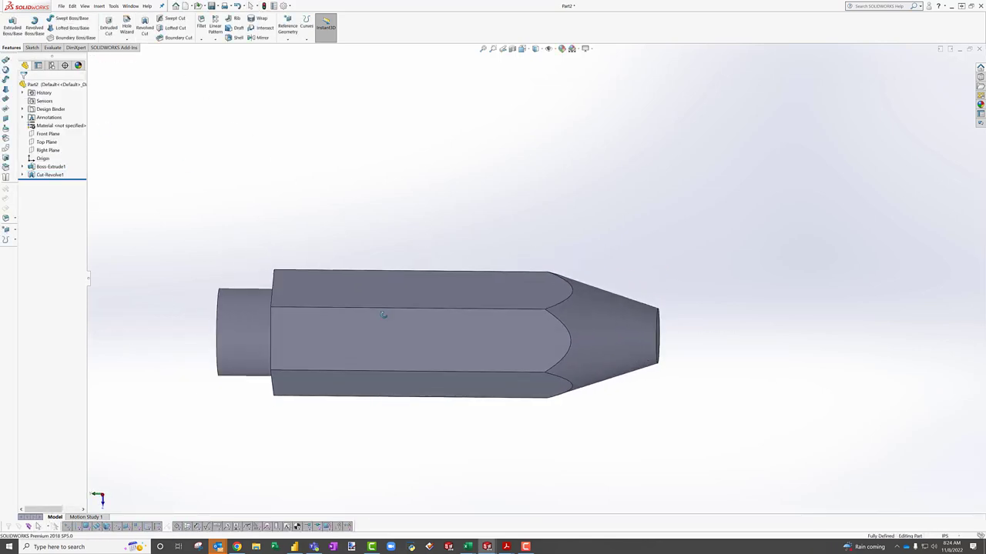
mouse_move(383, 314)
middle_down()
mouse_move(343, 310)
mouse_move(467, 296)
mouse_move(385, 296)
middle_up()
click(611, 326)
click(288, 333)
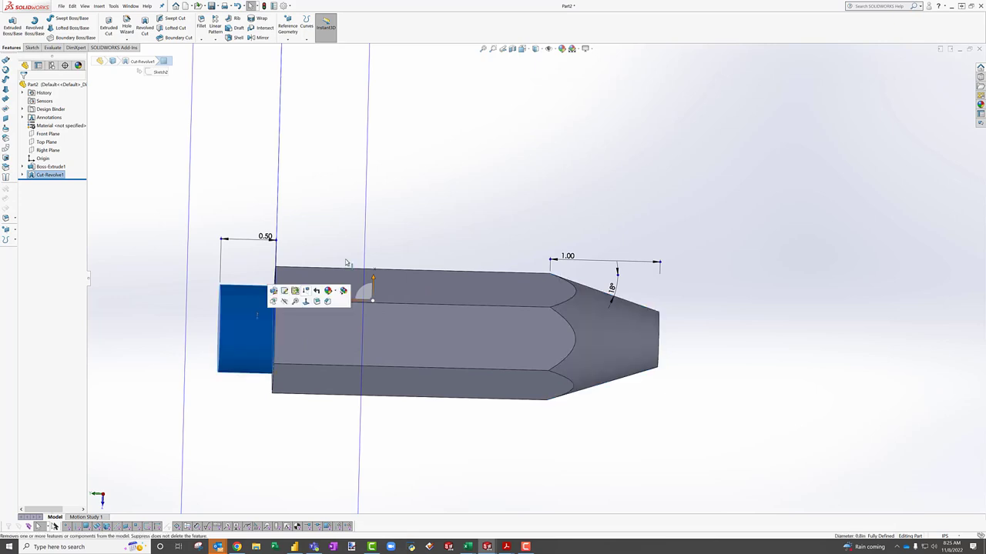
click(452, 192)
Step: Start a Hole Wizard plain hole on the end face of the round shoulder, using ANSI Inch and All Drill sizes
mouse_move(392, 227)
middle_down()
mouse_move(480, 216)
mouse_move(310, 266)
mouse_move(421, 237)
mouse_move(400, 308)
middle_up()
click(396, 319)
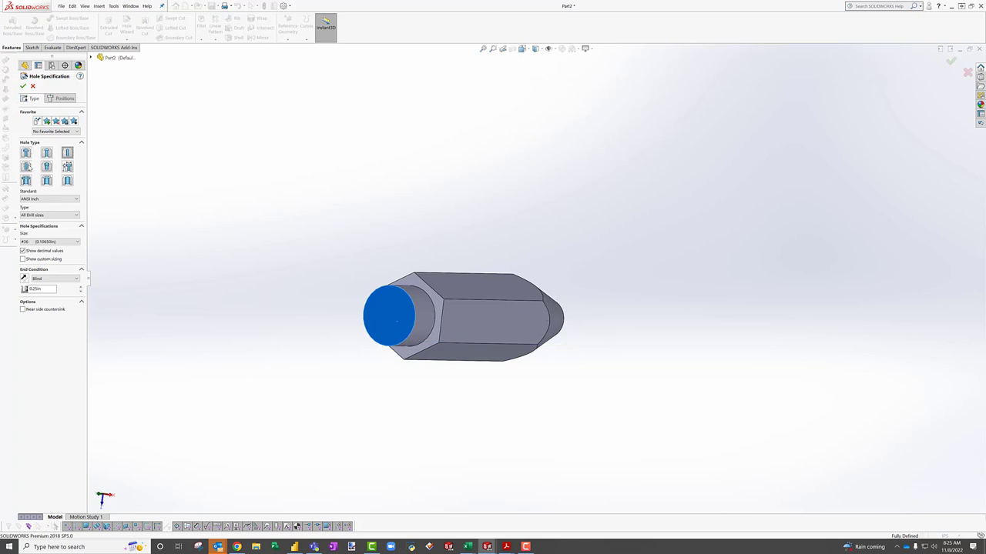
click(53, 218)
click(53, 219)
click(49, 241)
scroll(50, 308, down, 8)
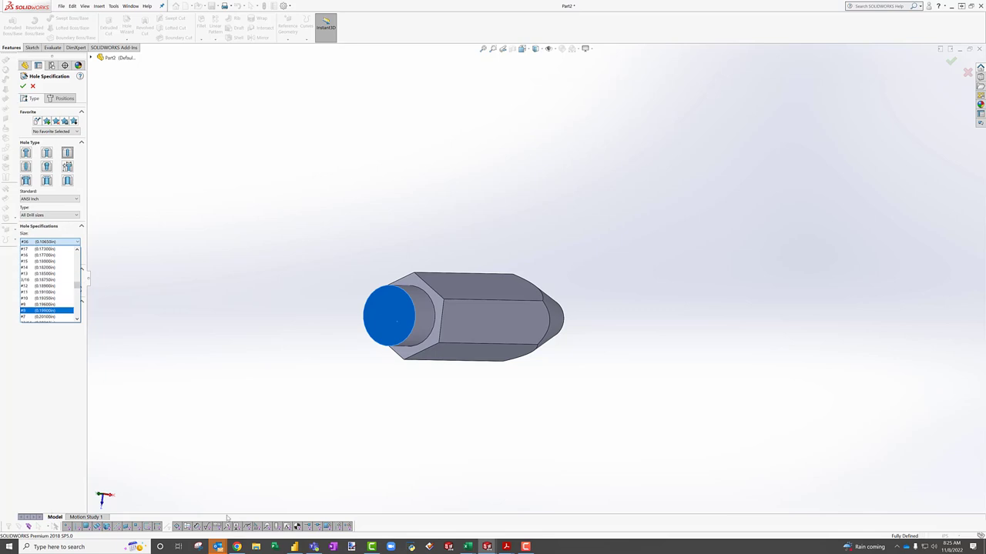
Step: Check the bore in the PDF body drawing's Section A-A and set the hole's drill size to 9/16 in
click(506, 547)
click(551, 514)
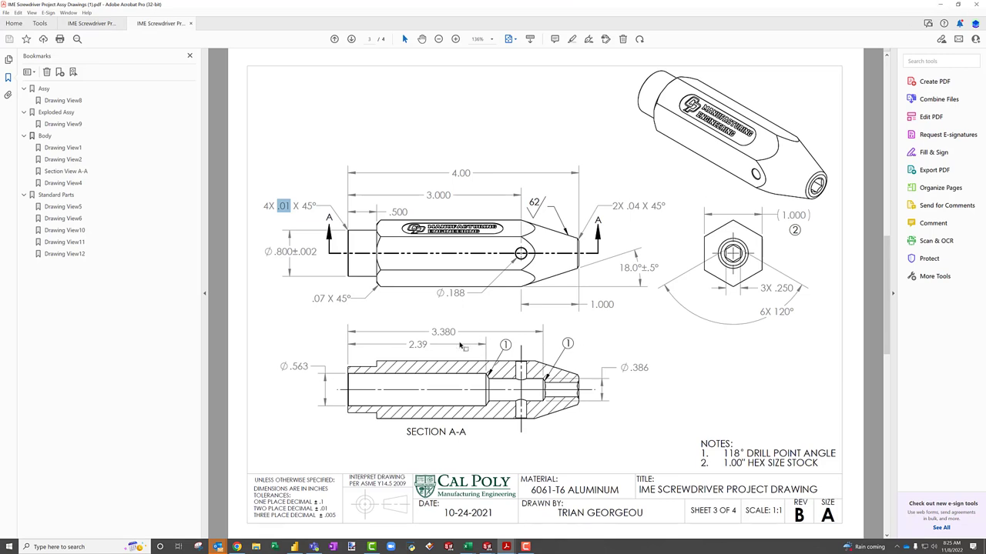
click(940, 5)
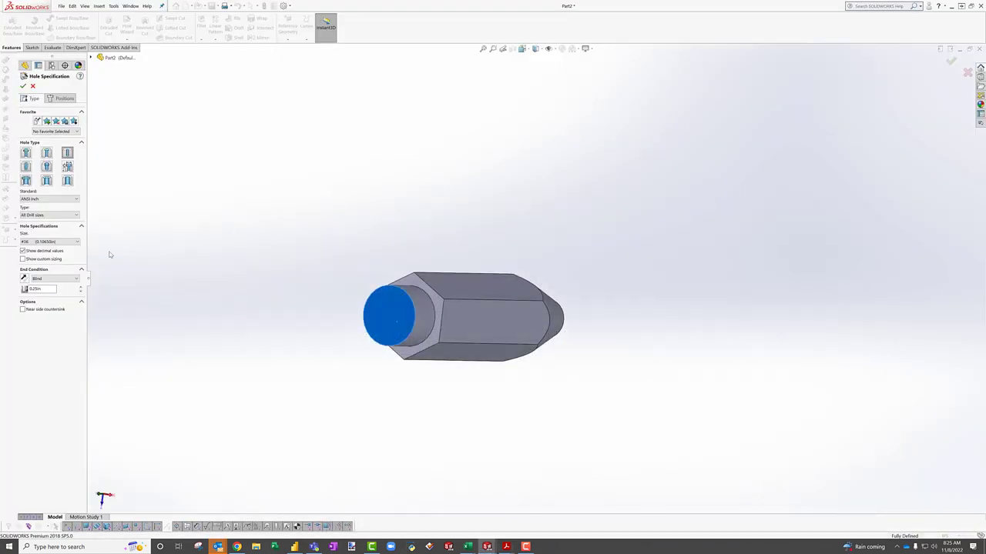
click(50, 241)
scroll(57, 282, down, 20)
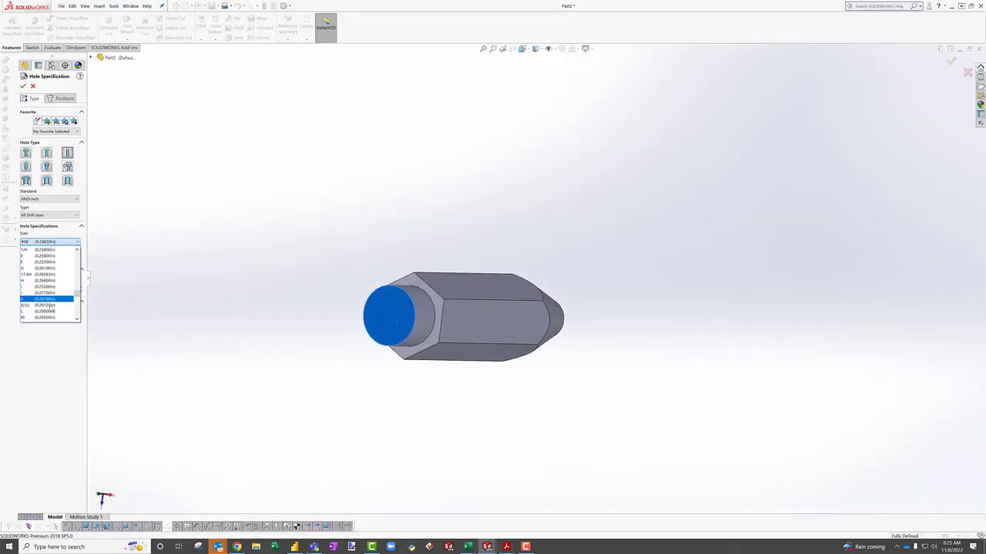
scroll(51, 304, up, 4)
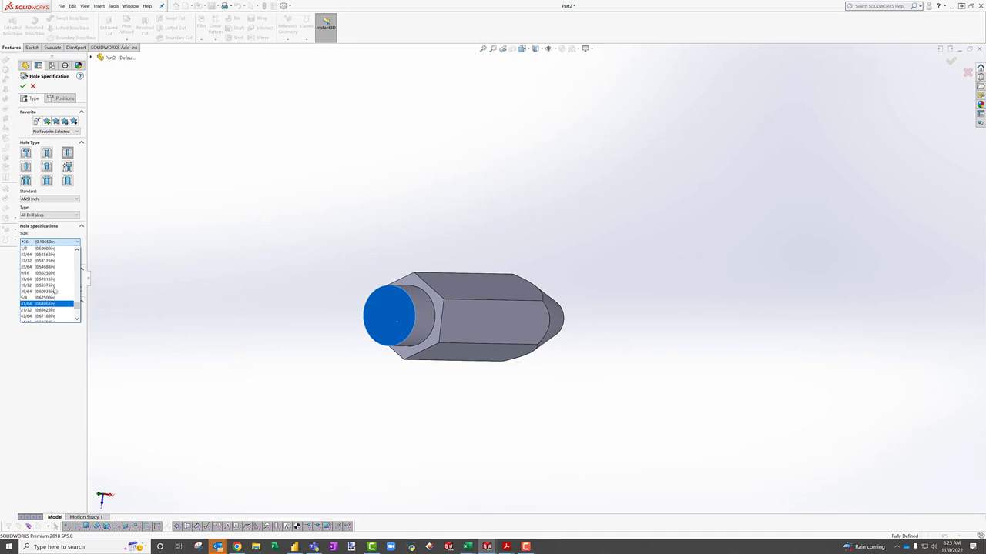
click(44, 274)
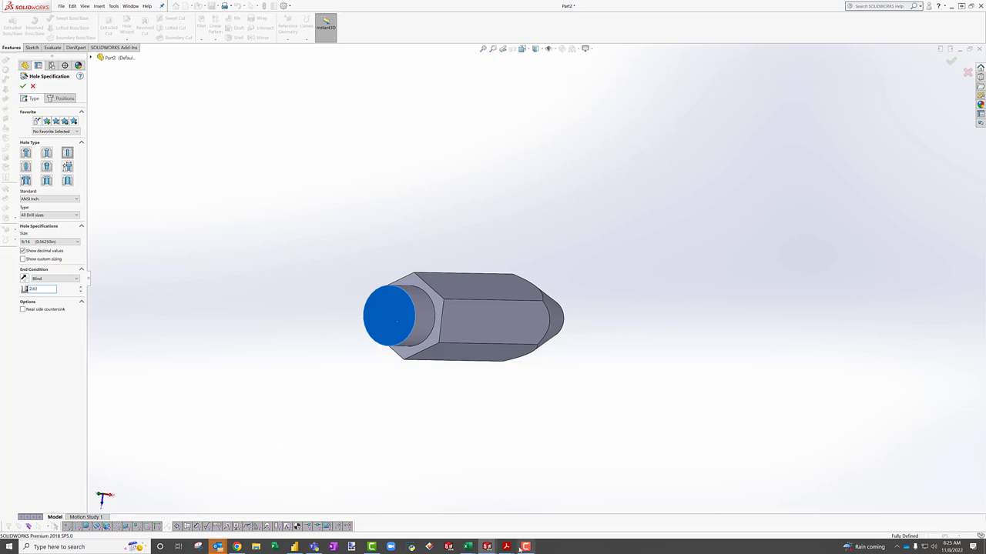
Step: Set the blind hole depth to 2.39 in per the PDF drawing and place the hole at the shoulder face's center
mouse_move(520, 549)
click(510, 442)
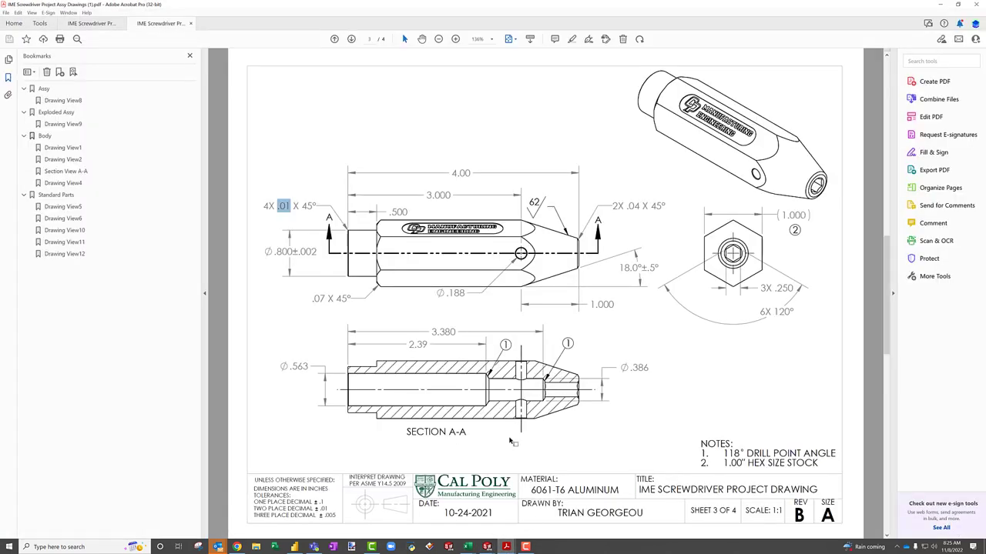
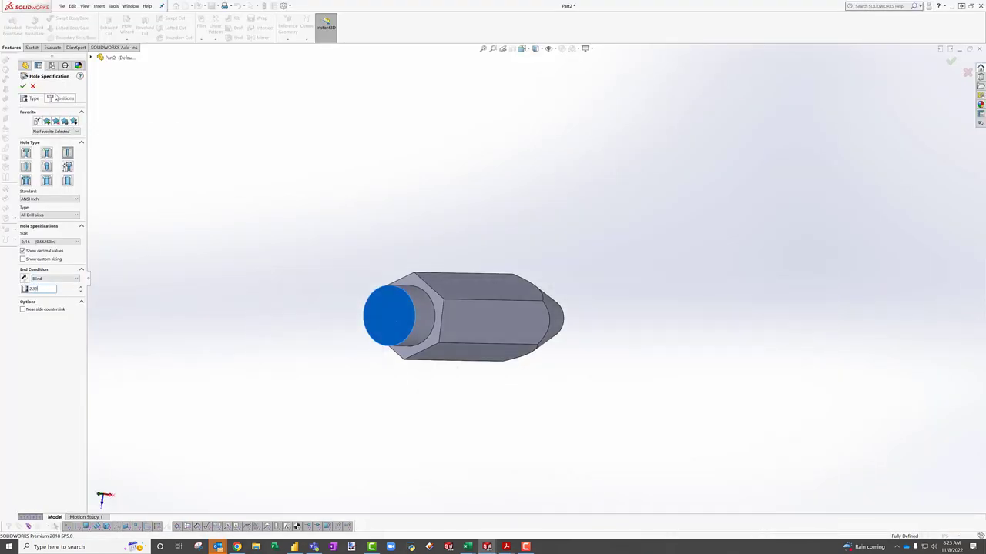
click(60, 98)
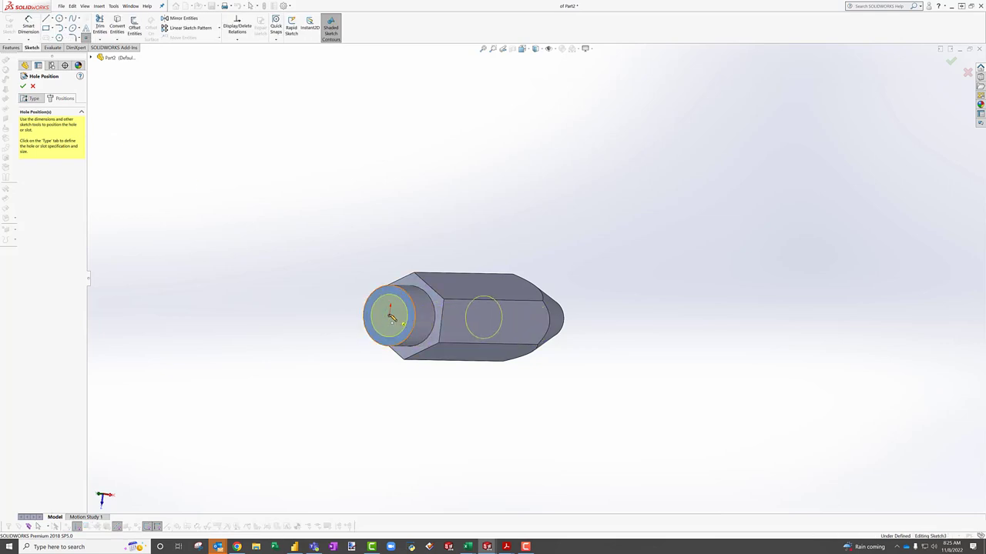
click(390, 313)
click(23, 87)
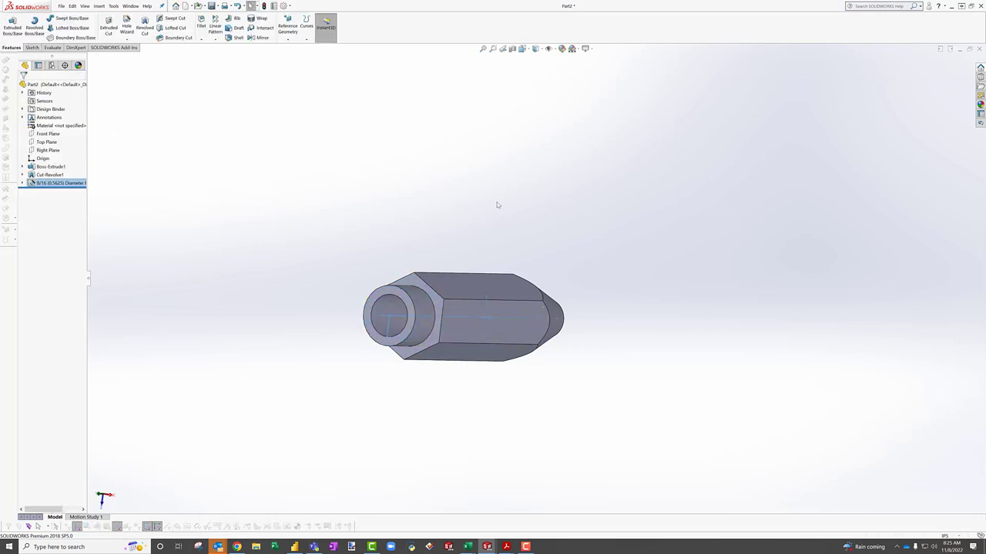
Step: Inspect the 9/16 in bore's depth and drill point in a Front Plane section view, then close the section
middle_drag(508, 238, 469, 244)
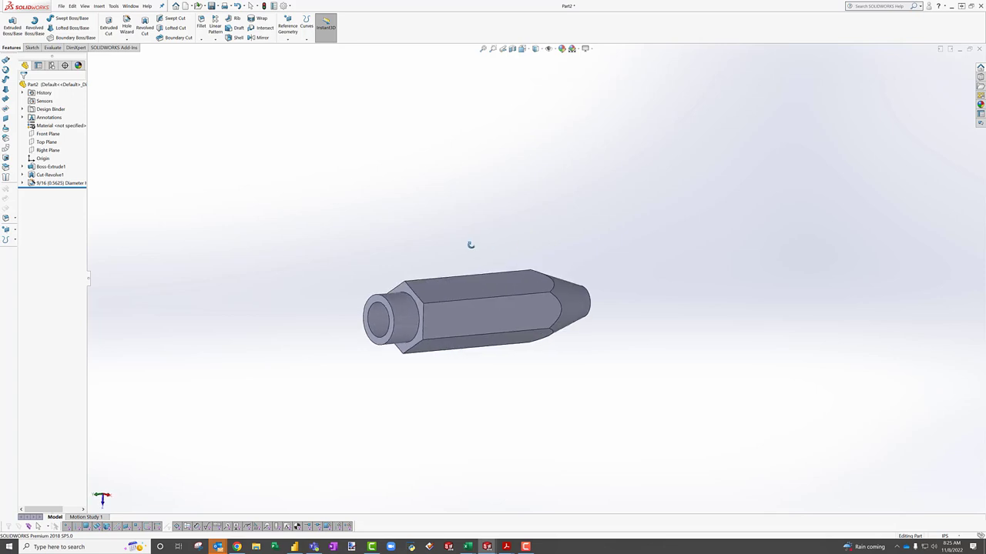
click(513, 49)
middle_drag(517, 209, 535, 279)
scroll(503, 330, down, 4)
middle_drag(503, 333, 489, 307)
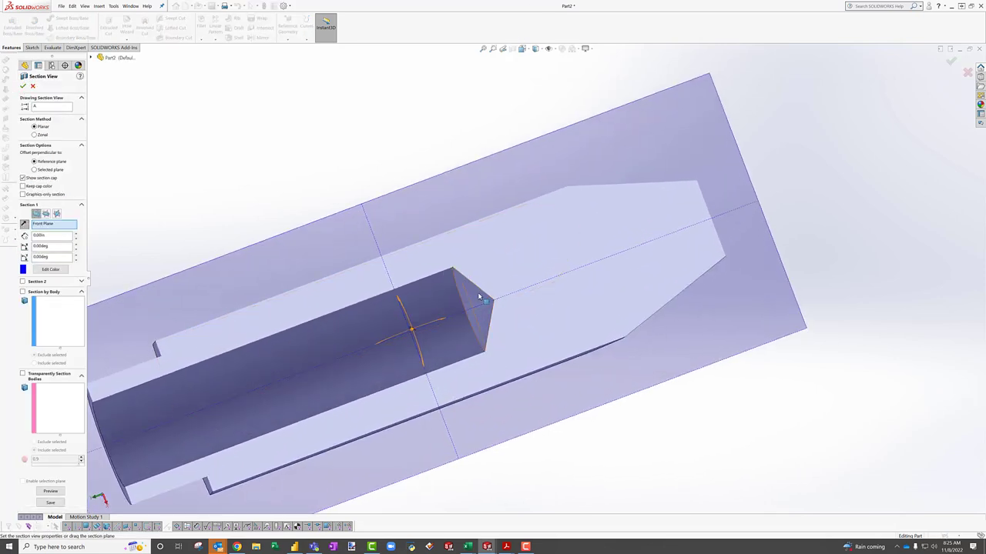
scroll(531, 278, down, 5)
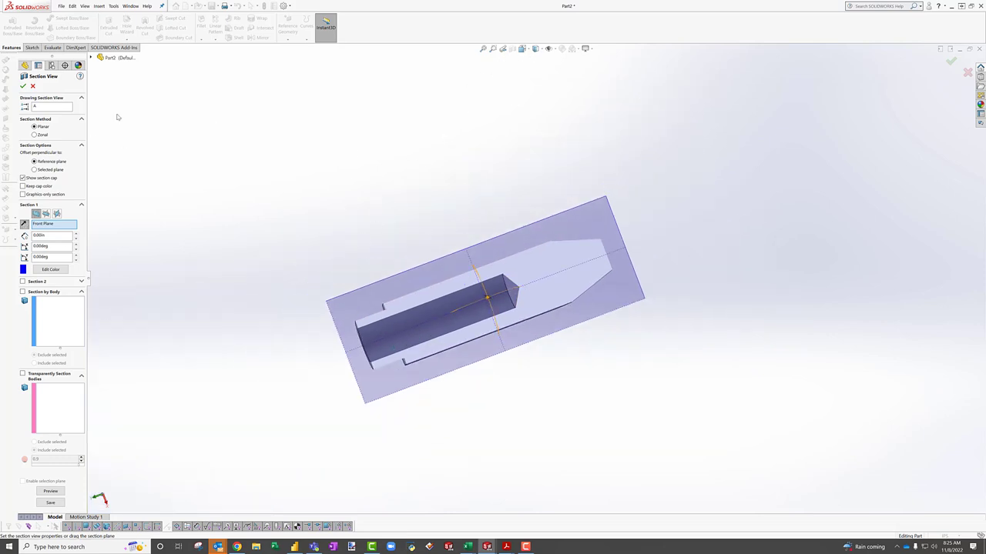
click(33, 87)
Step: Start a Hole Wizard hole on the shoulder's end face, check the smaller bore in the PDF's Section A-A and set drill size W (0.386 in)
scroll(539, 215, down, 2)
scroll(462, 299, up, 5)
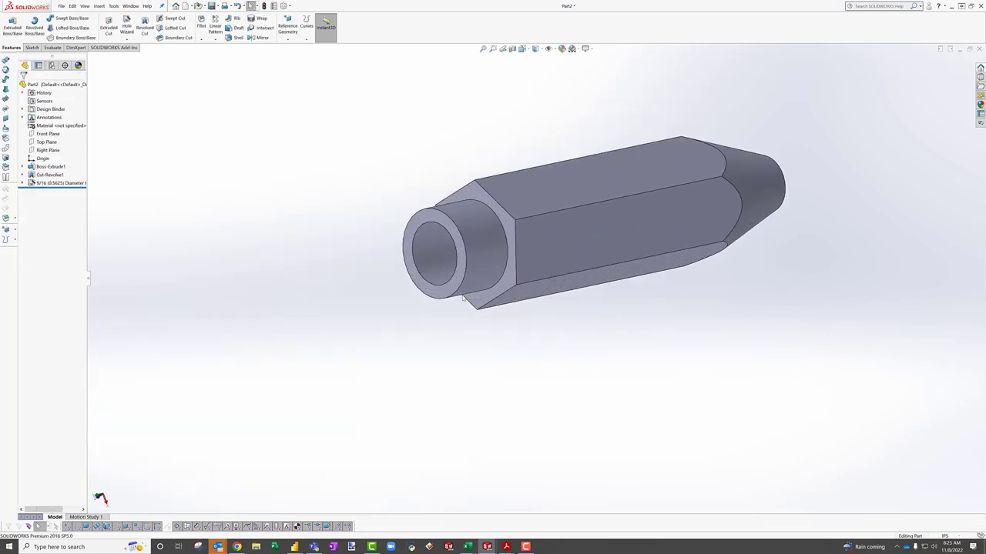
click(449, 292)
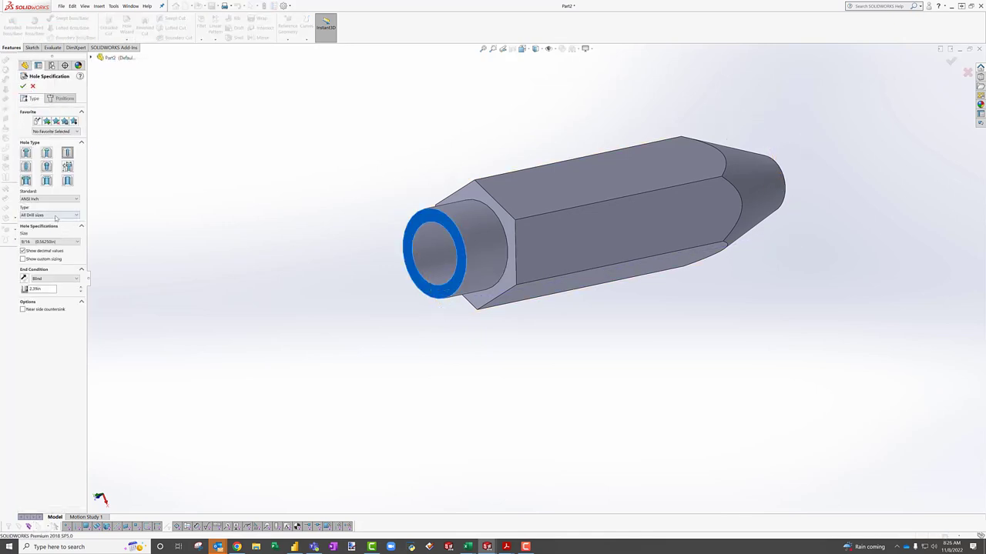
click(506, 547)
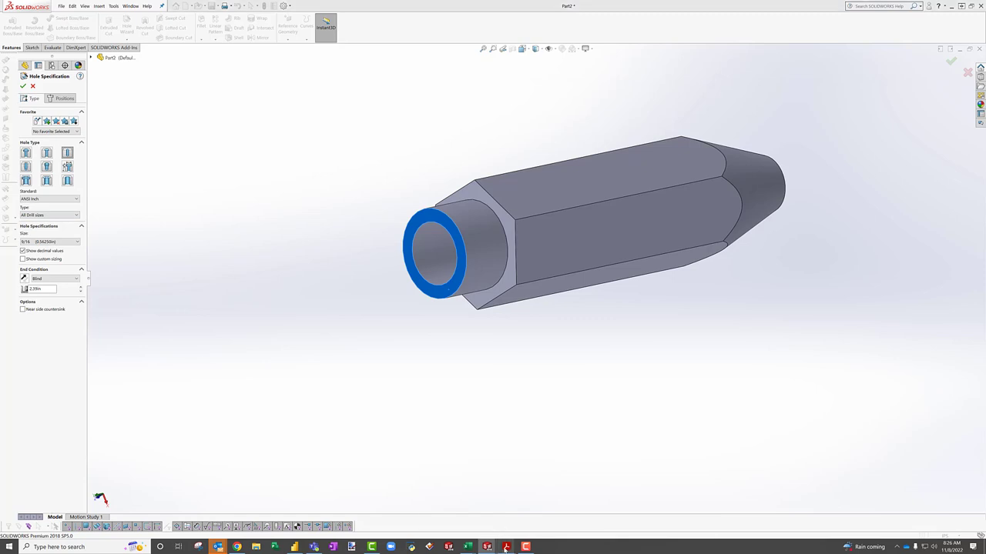
click(542, 492)
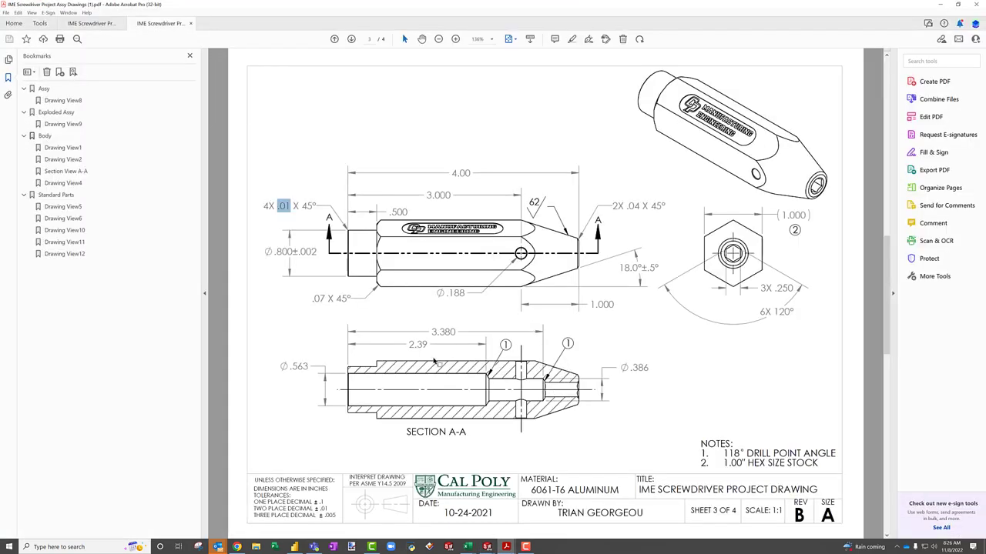
double_click(636, 367)
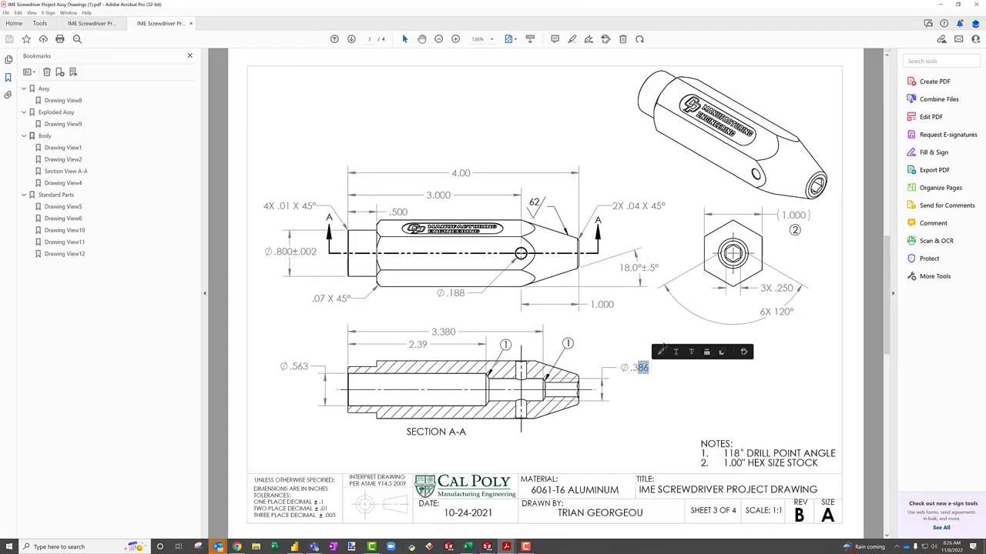
click(941, 6)
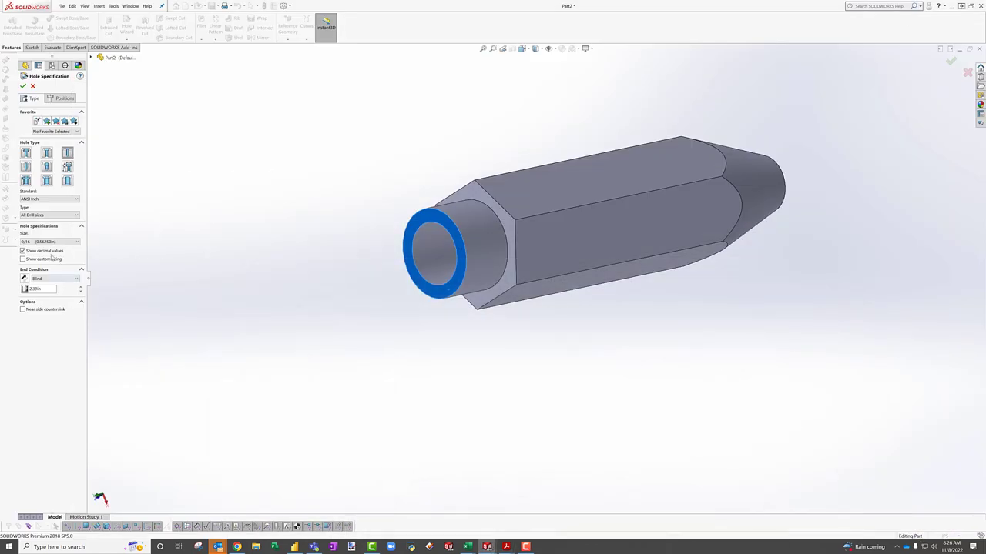
click(50, 241)
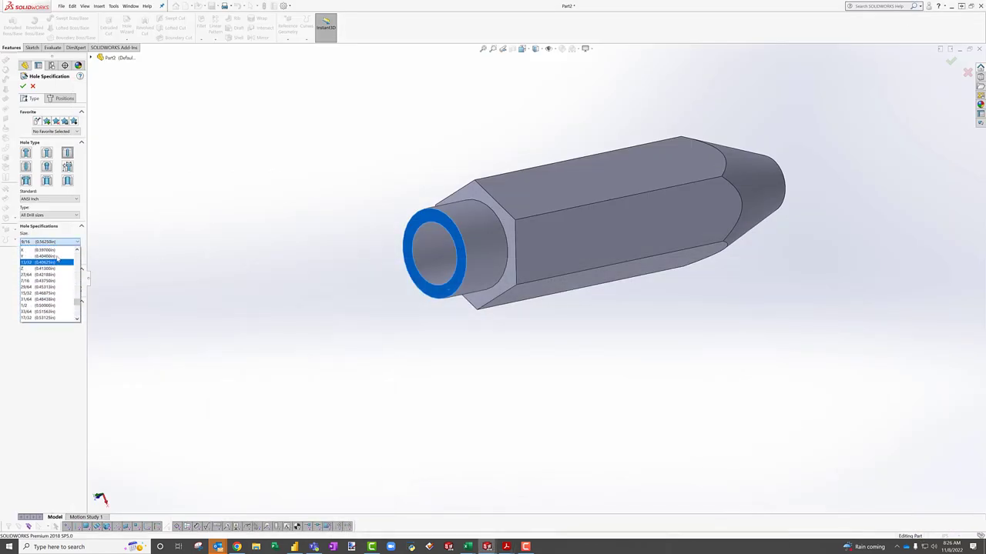
scroll(57, 260, up, 1)
click(57, 260)
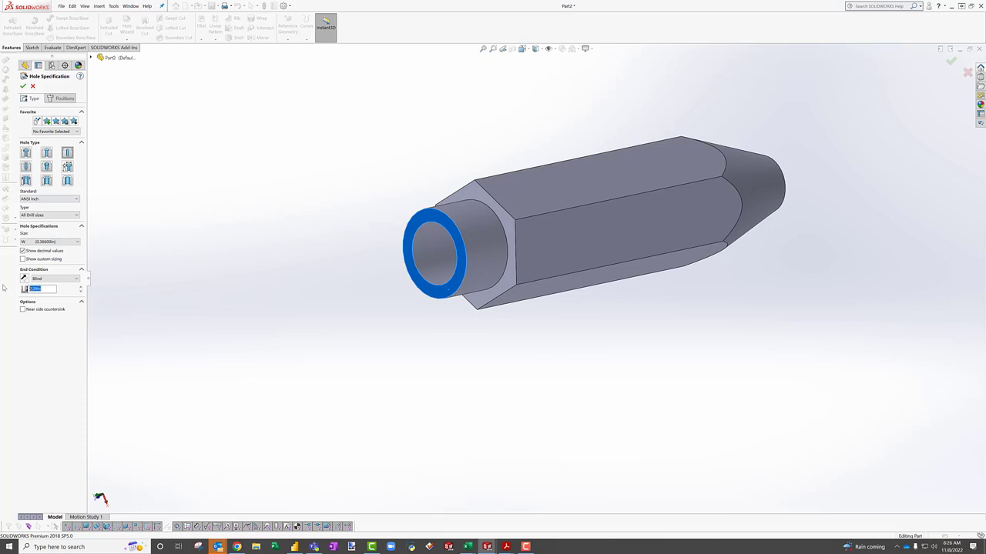
Step: Set the size W hole's blind depth to 3.38 in and place it at the shoulder face's center
click(62, 99)
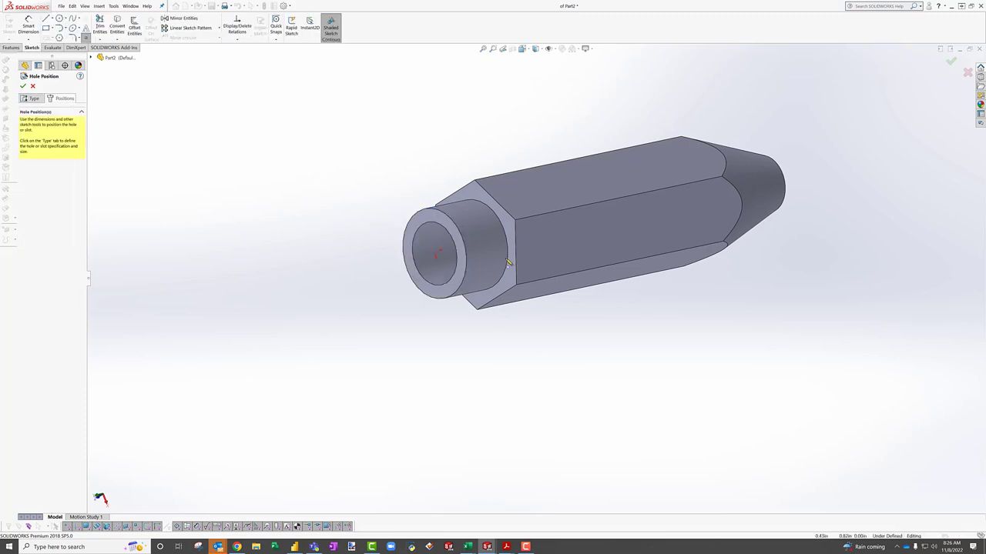
click(435, 256)
middle_drag(471, 273, 546, 227)
scroll(546, 227, down, 4)
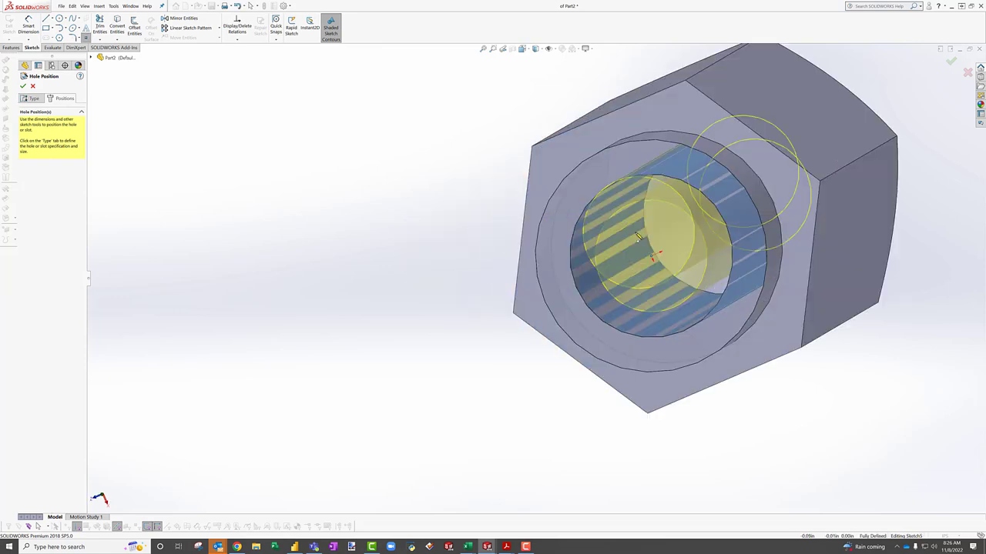
middle_drag(637, 236, 822, 334)
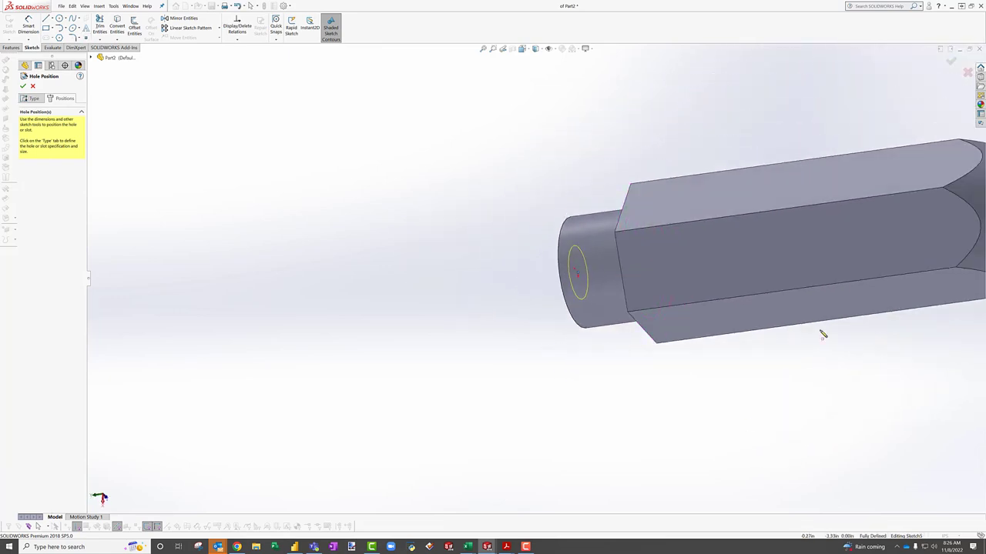
scroll(823, 308, up, 5)
middle_drag(770, 265, 653, 239)
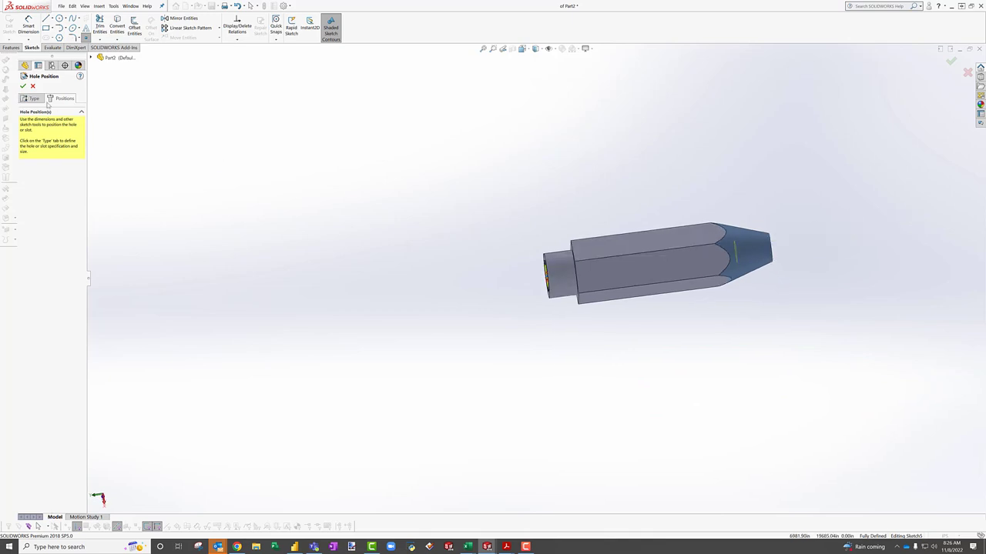
click(23, 86)
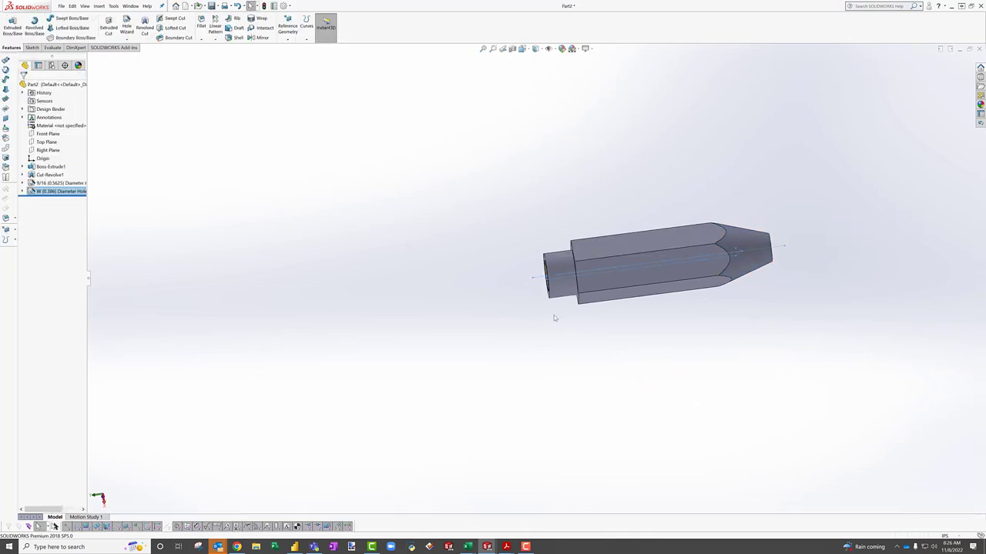
Step: Inspect the stepped bore made by the two holes in a Front Plane section view and close the section
click(512, 49)
scroll(679, 271, up, 3)
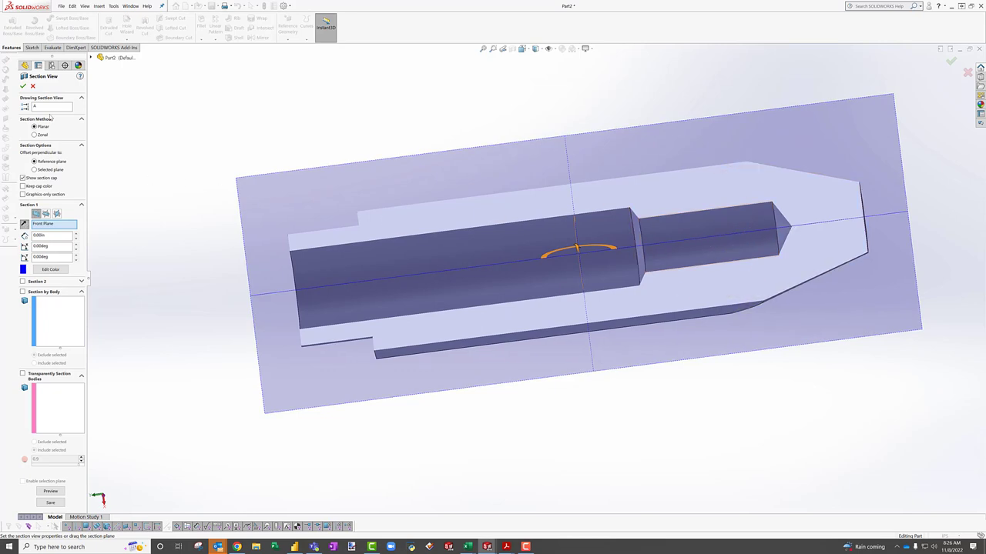
click(33, 86)
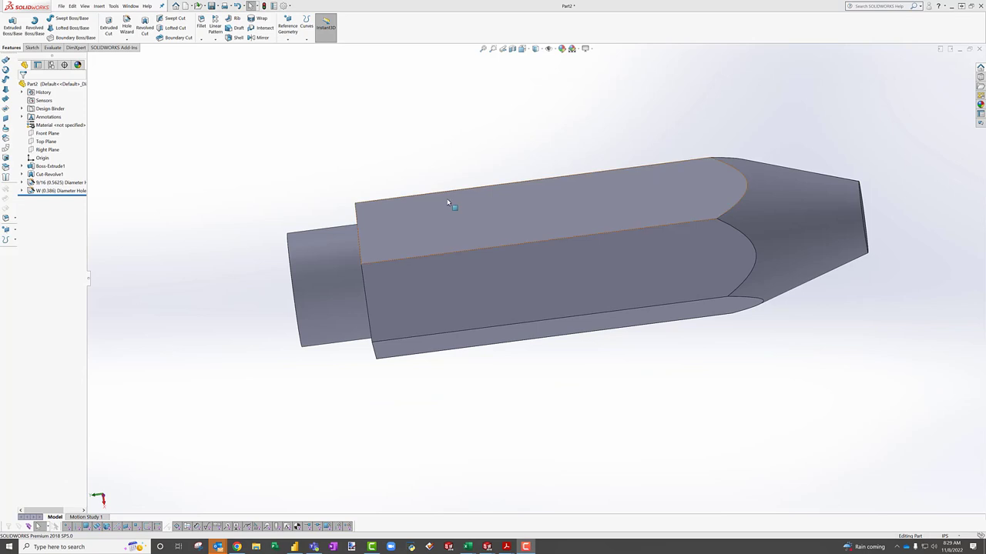
middle_drag(475, 190, 532, 182)
middle_drag(593, 198, 550, 205)
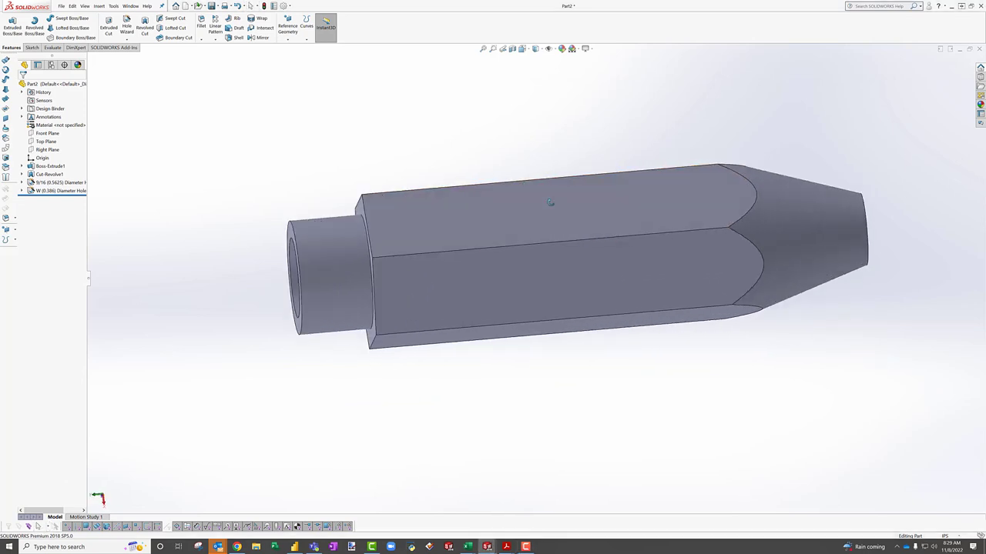
click(512, 49)
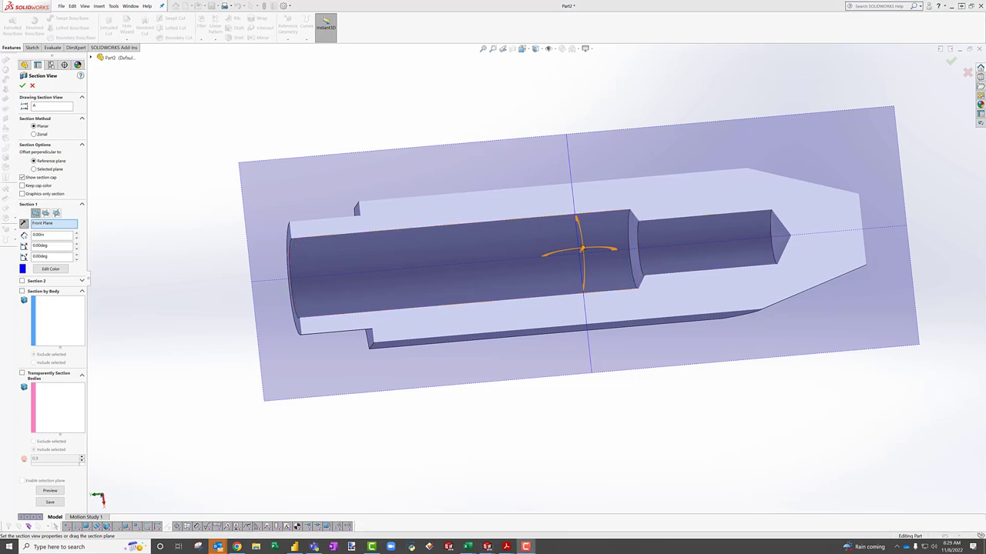
click(32, 87)
Step: Start a Hole Wizard plain hole on the flat end face of the tapered tip with drill size 1/4 in
scroll(638, 229, up, 4)
middle_drag(638, 230, 569, 252)
scroll(616, 265, down, 4)
scroll(618, 265, up, 2)
click(579, 274)
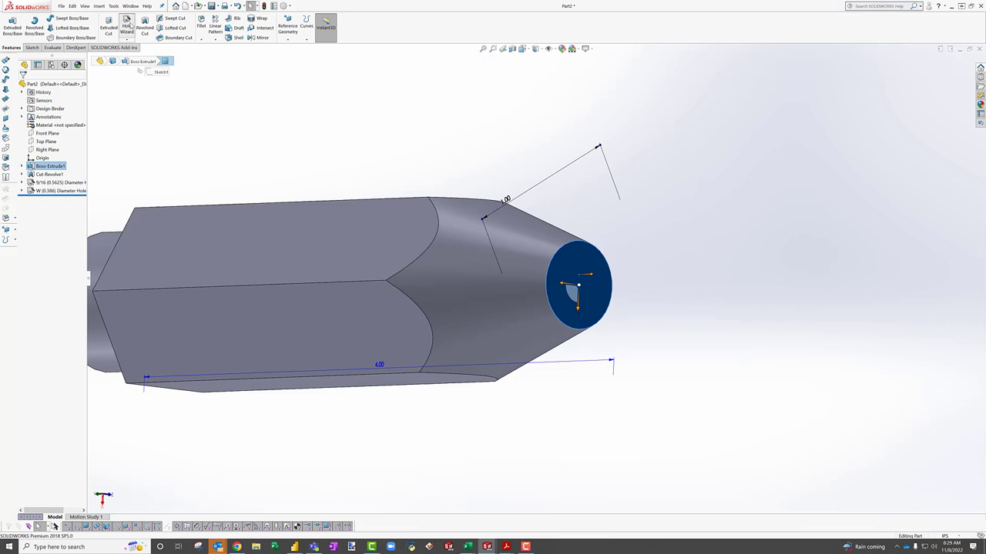
click(48, 241)
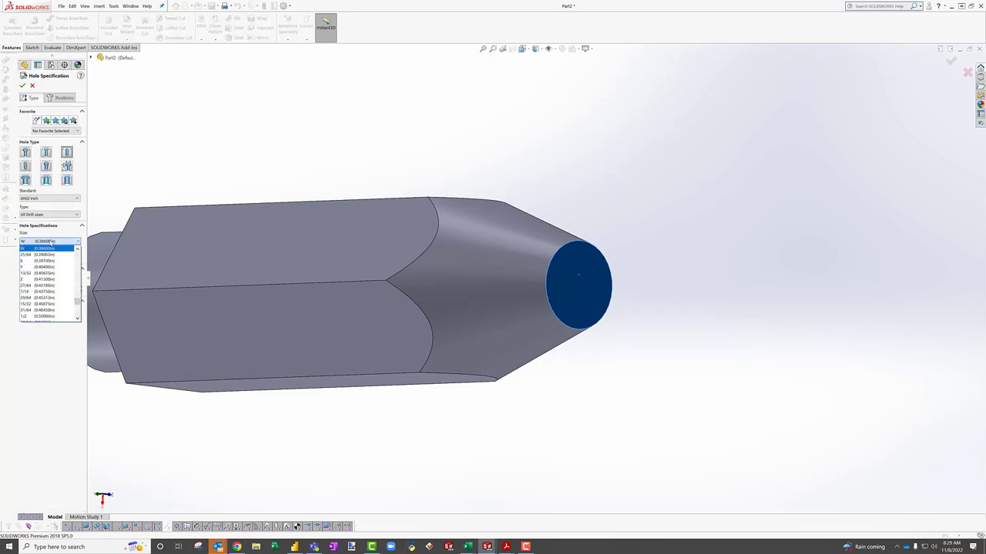
scroll(51, 258, up, 4)
scroll(52, 257, up, 3)
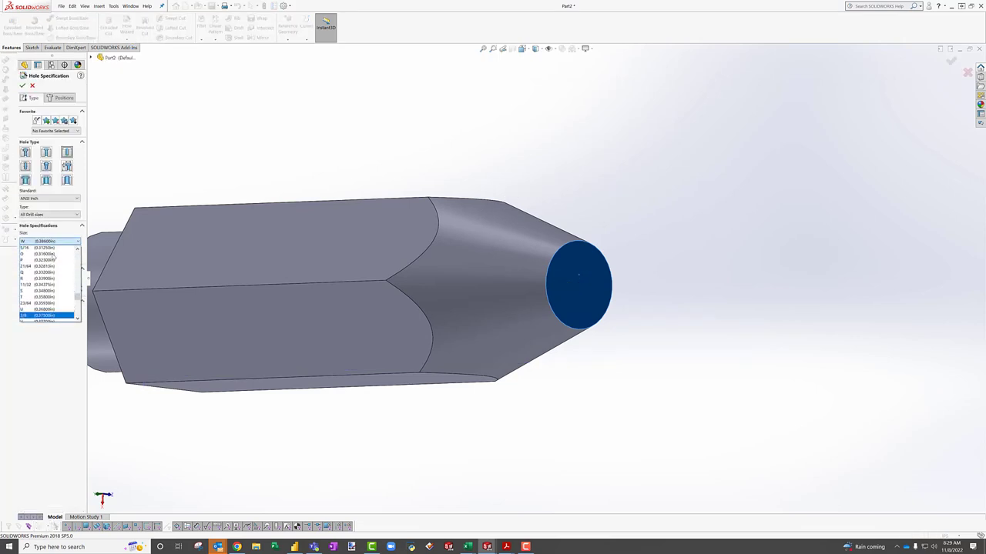
scroll(51, 255, up, 2)
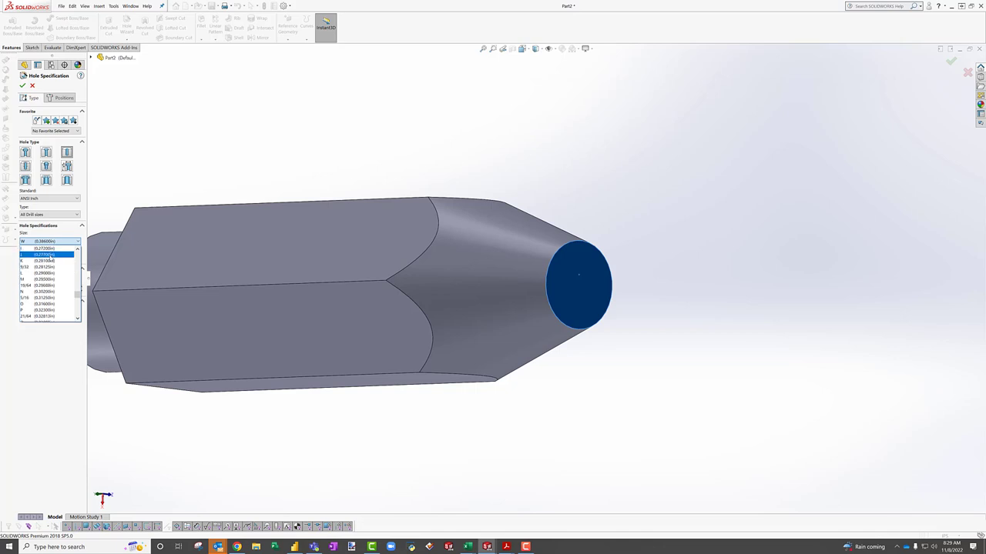
scroll(50, 256, up, 1)
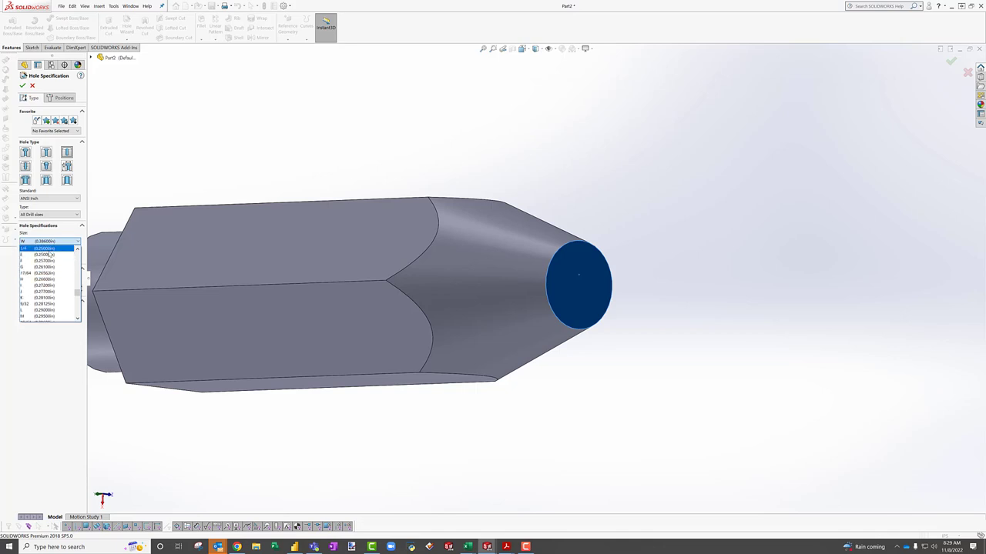
click(46, 249)
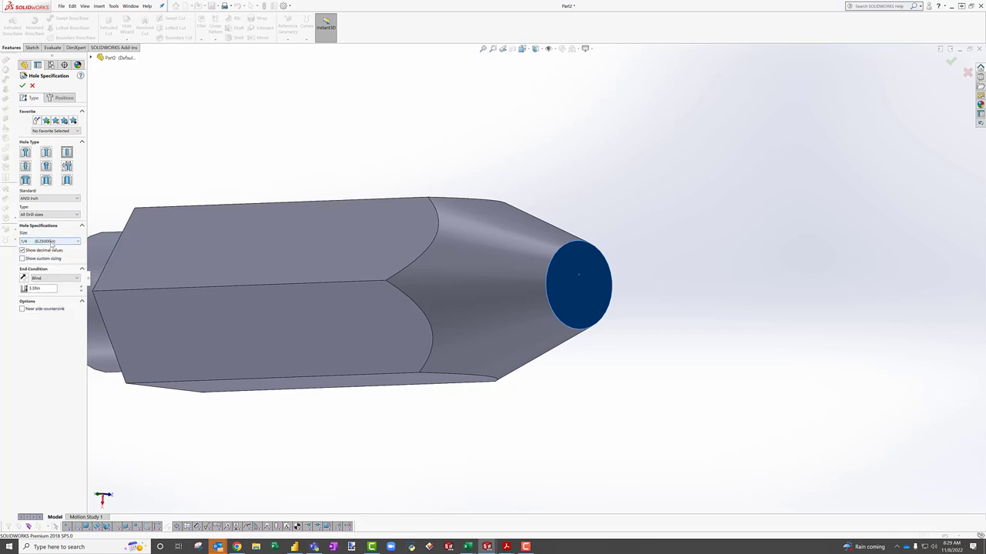
Step: Set the 1/4 in hole's end condition to Through All and place it at the center of the tapered tip's end face
click(50, 278)
click(44, 290)
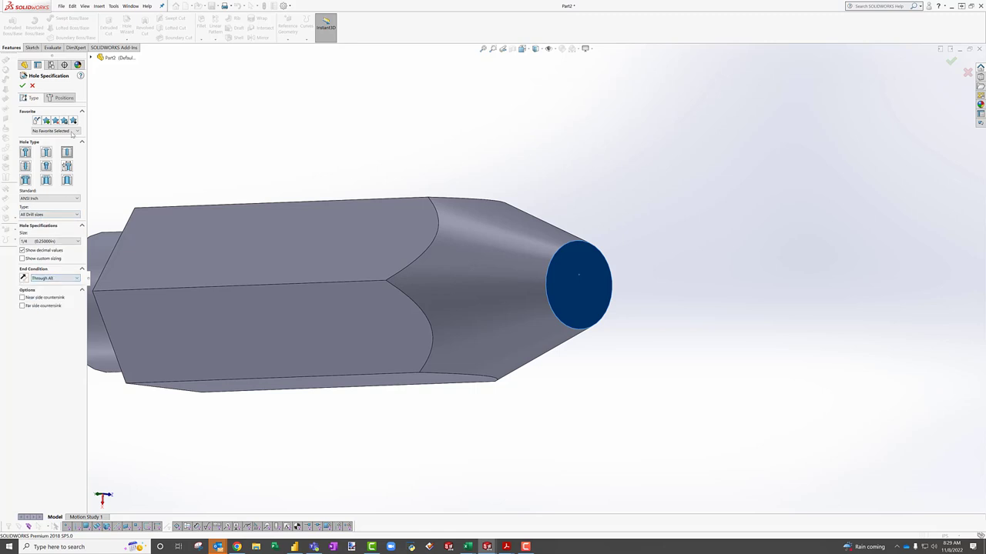
click(63, 98)
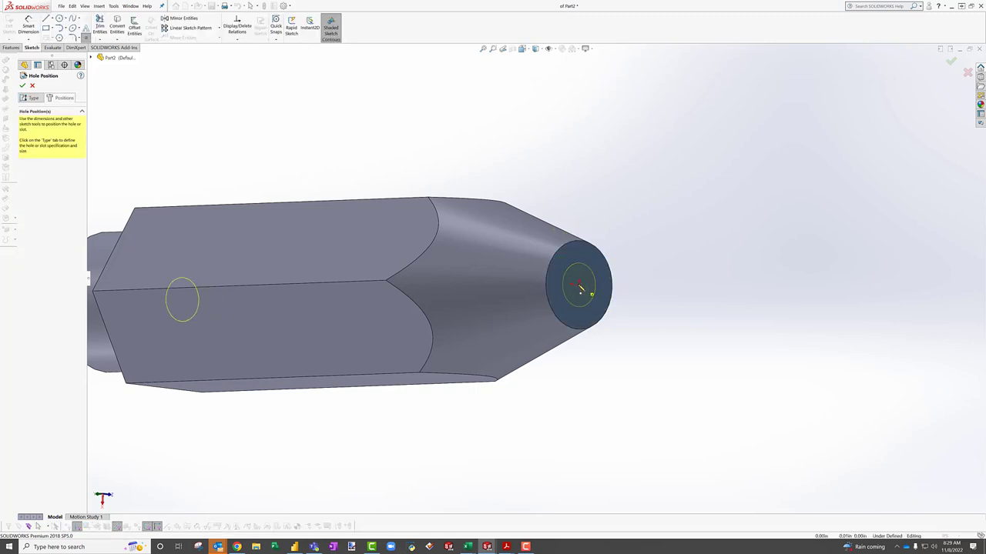
click(22, 86)
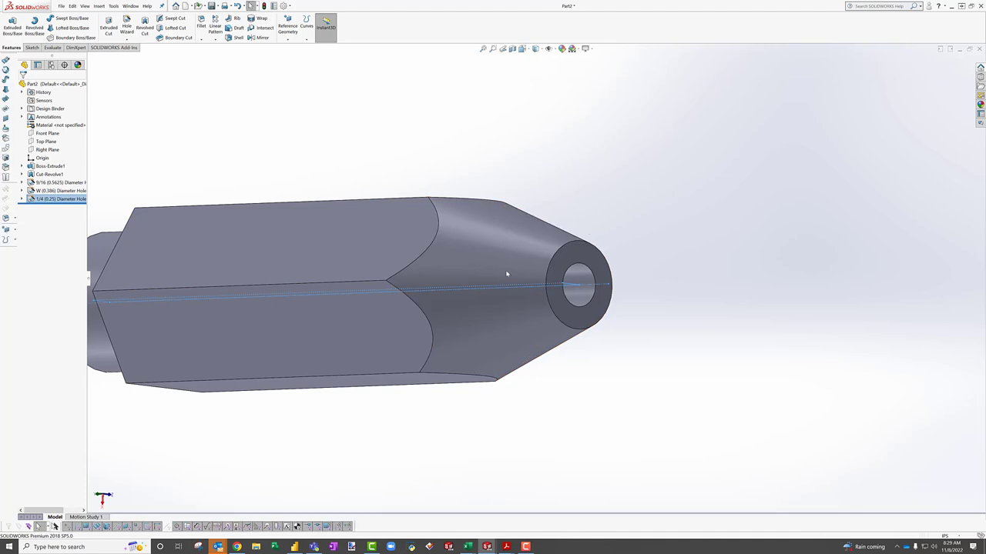
Step: Start a chamfer at the collar end with a 0.01 in distance and 45° angle
scroll(506, 273, up, 4)
middle_drag(506, 275, 571, 270)
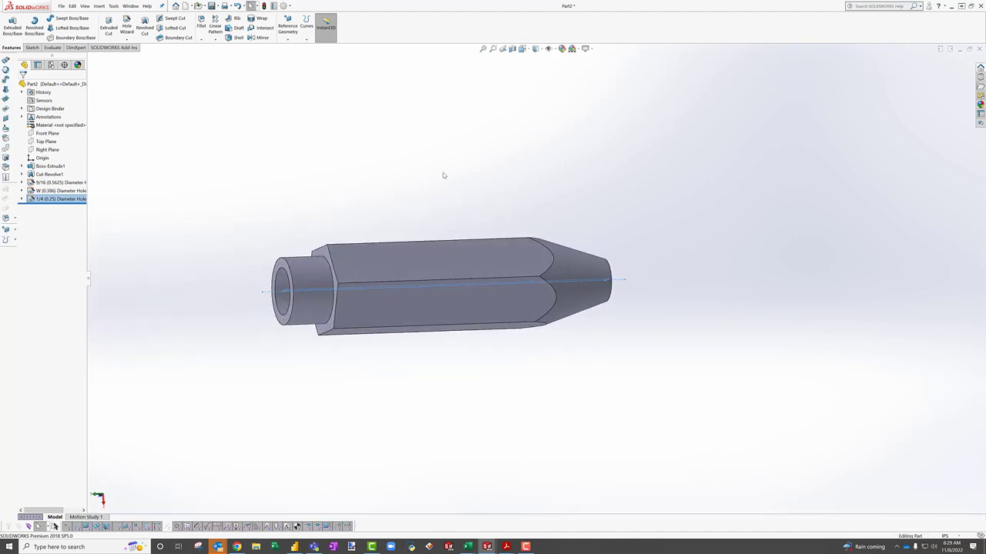
click(442, 176)
scroll(333, 273, down, 4)
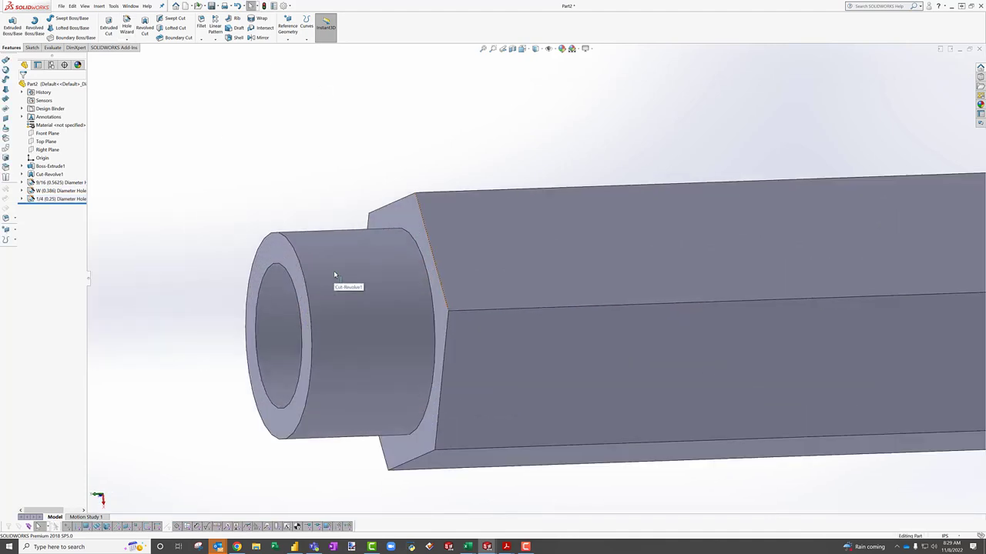
click(203, 40)
click(218, 51)
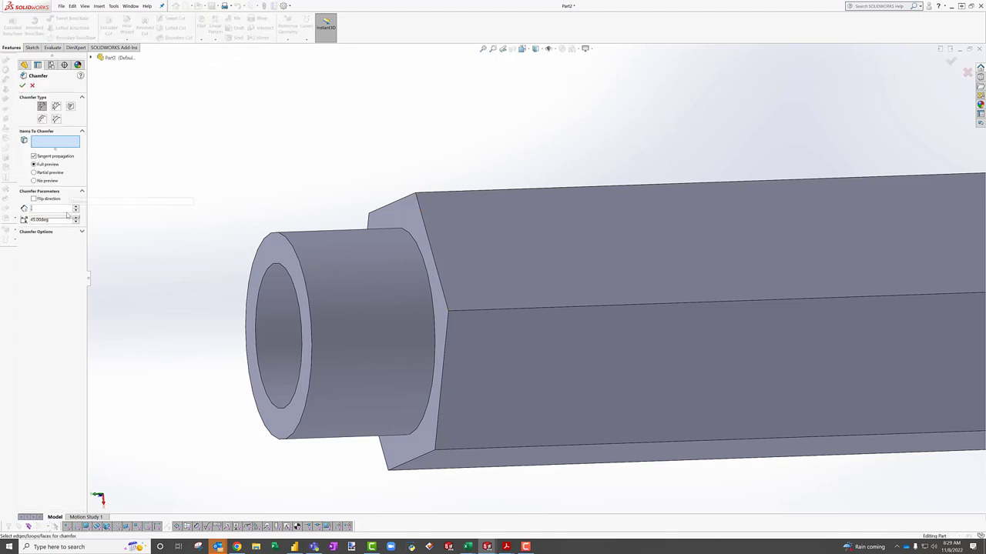
click(277, 261)
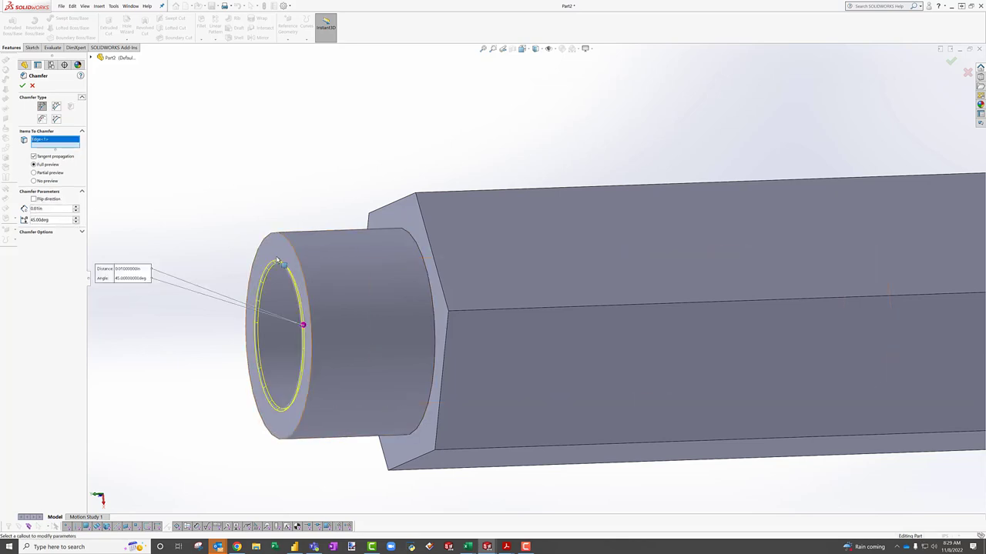
click(278, 235)
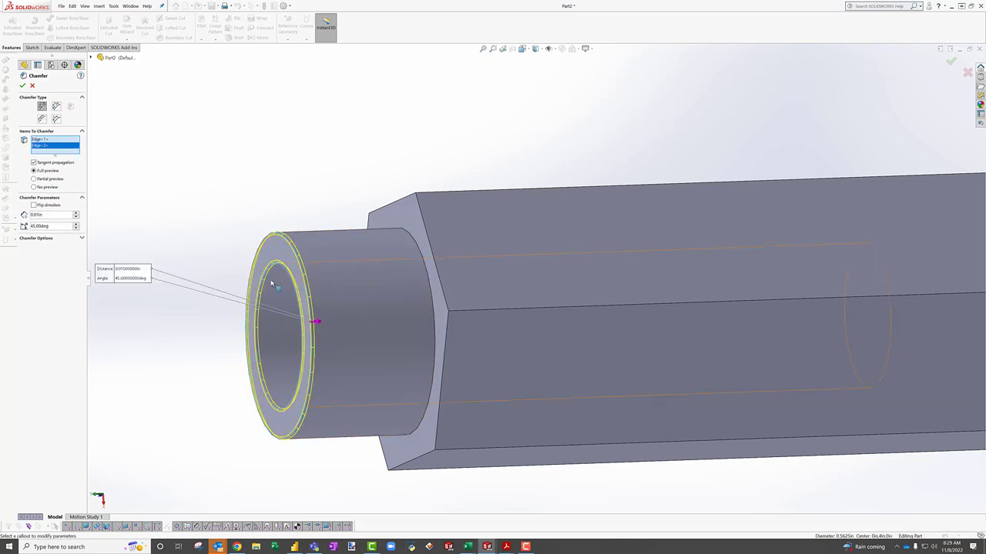
key(Delete)
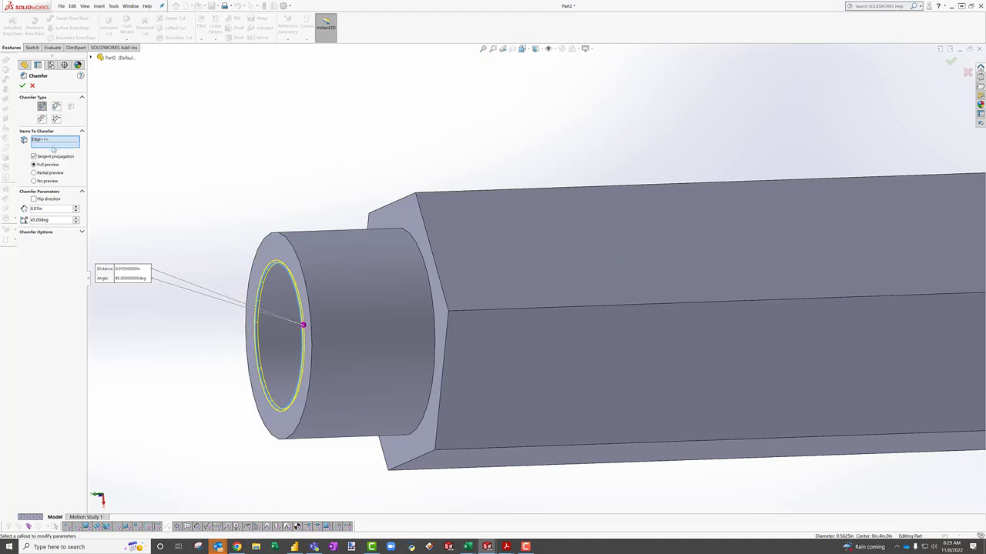
click(49, 140)
key(Delete)
Step: Apply the 0.01 in by 45° chamfer to the collar's annular end face, covering its inner and outer edges
click(283, 251)
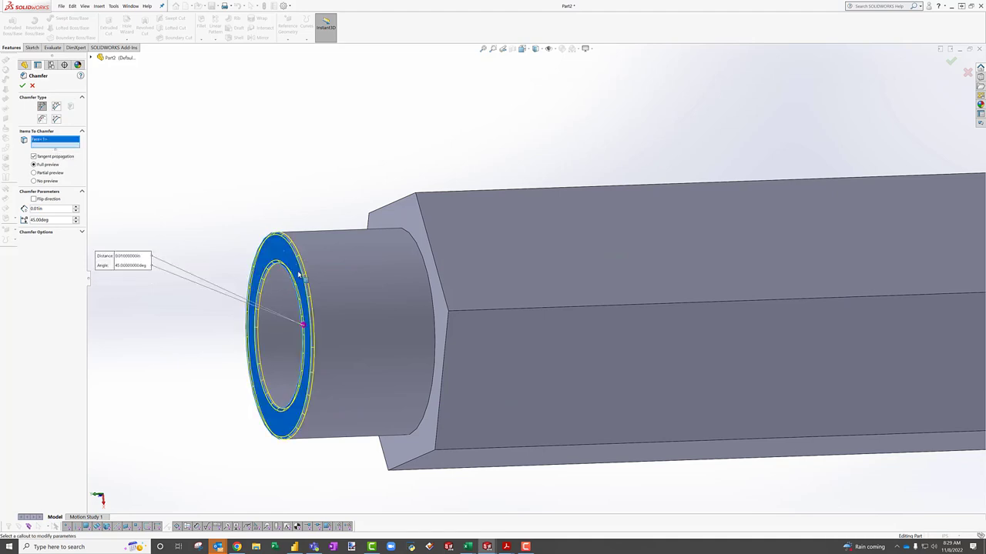
middle_drag(299, 273, 286, 279)
click(23, 86)
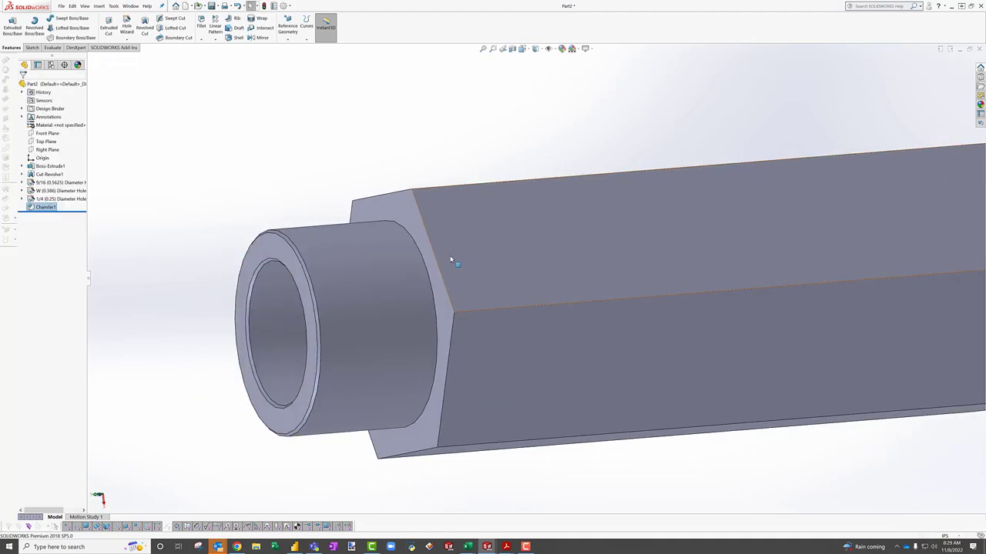
Step: Chamfer the inner and outer edges of the tapered tip's end face 0.04 in at 45° by selecting the face
scroll(523, 272, up, 8)
middle_drag(759, 288, 715, 280)
scroll(713, 279, down, 5)
scroll(621, 279, down, 4)
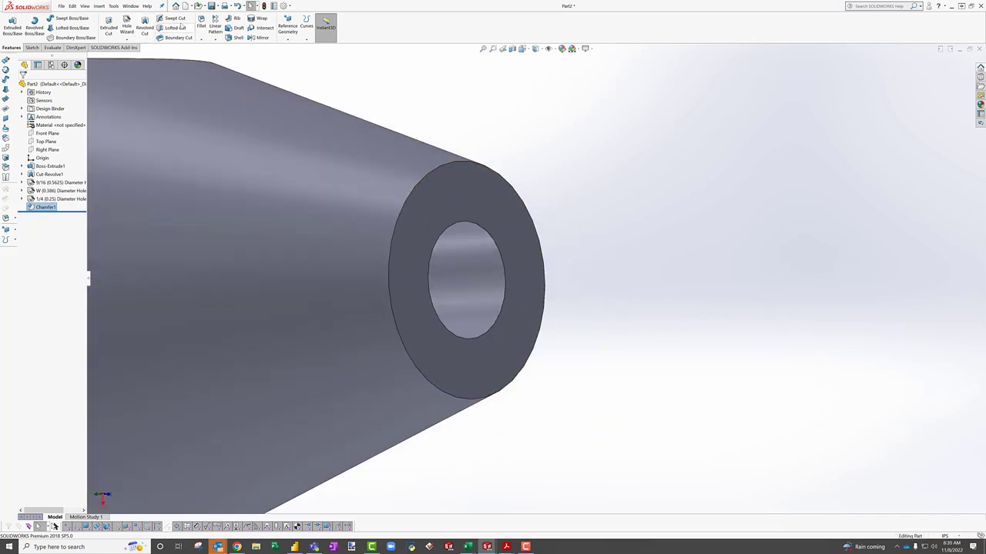
click(201, 42)
click(217, 57)
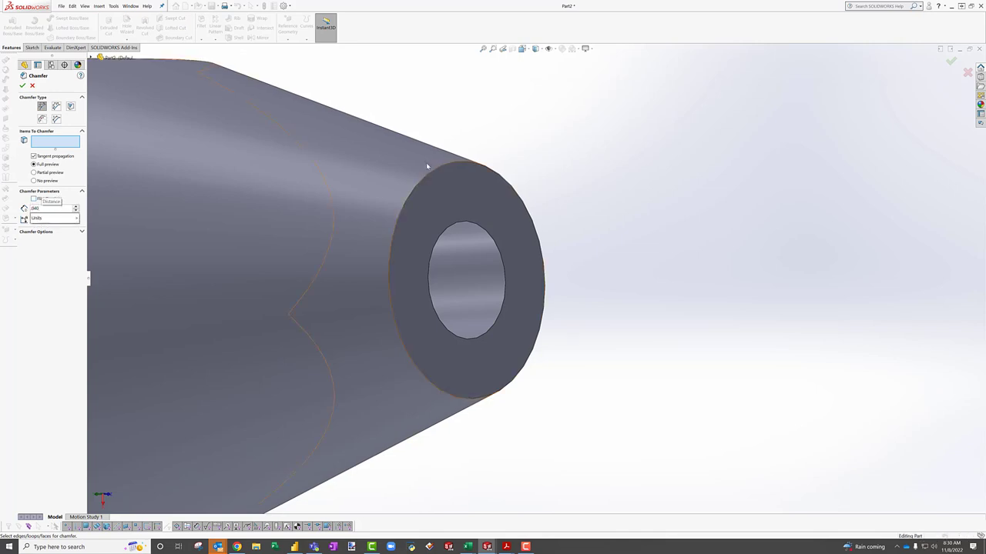
click(451, 195)
middle_drag(450, 194, 107, 198)
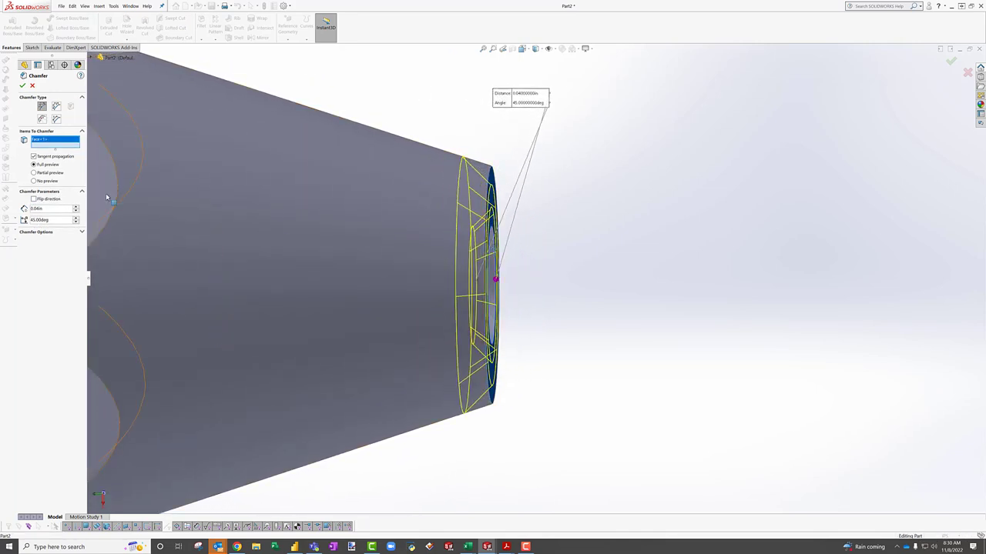
click(22, 85)
Step: Start a sketch on the tapered tip's end face and draw a six-sided inscribed-circle polygon centered on the origin
middle_drag(559, 261, 464, 264)
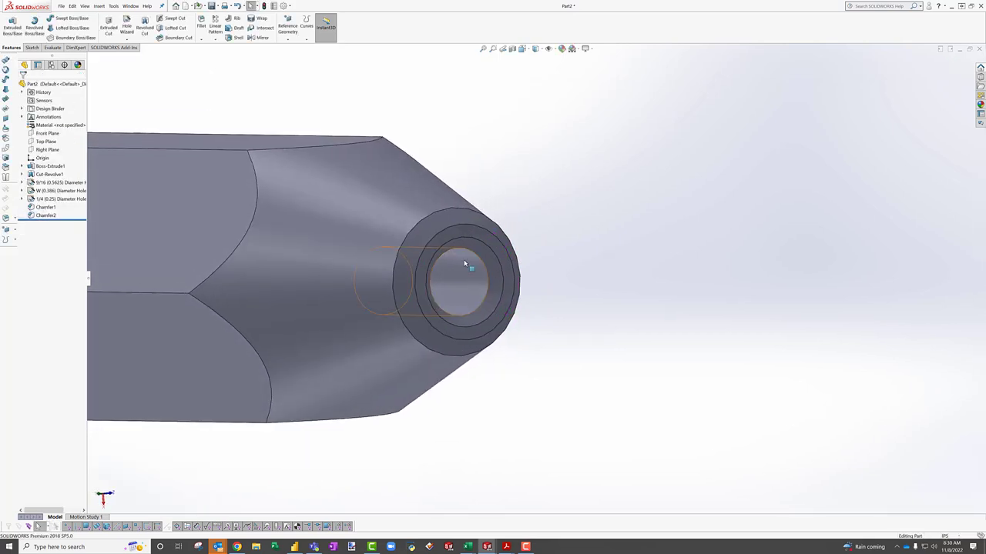
click(470, 229)
click(30, 49)
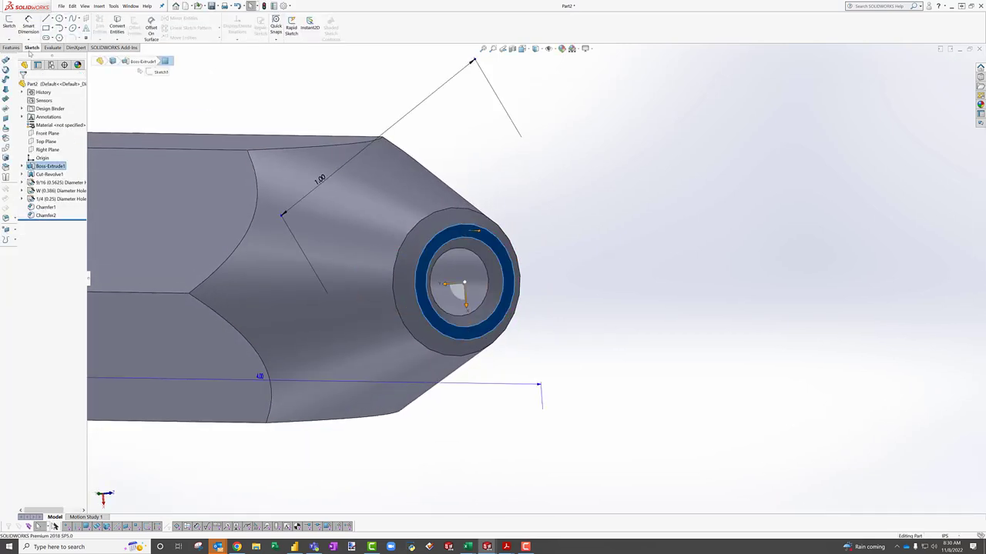
click(10, 23)
click(59, 37)
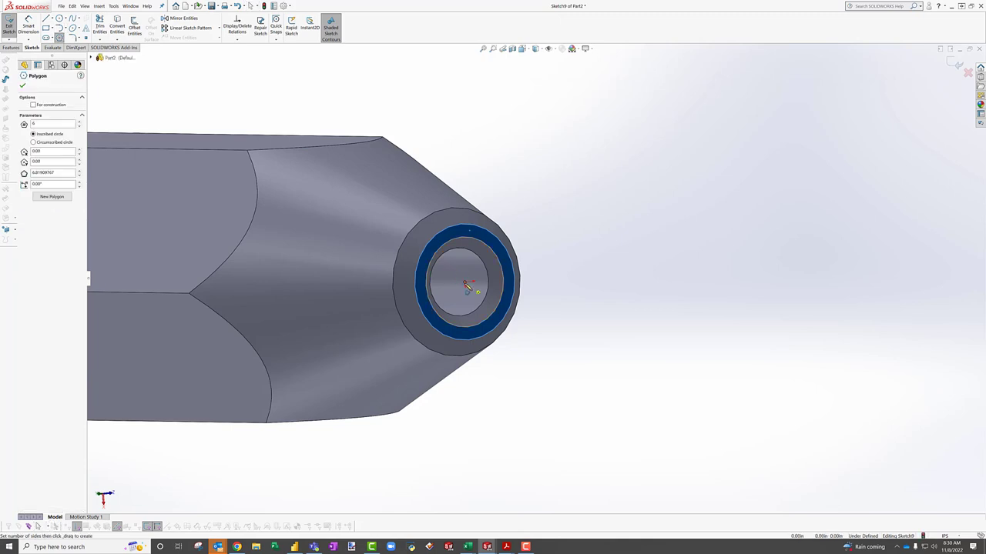
click(466, 279)
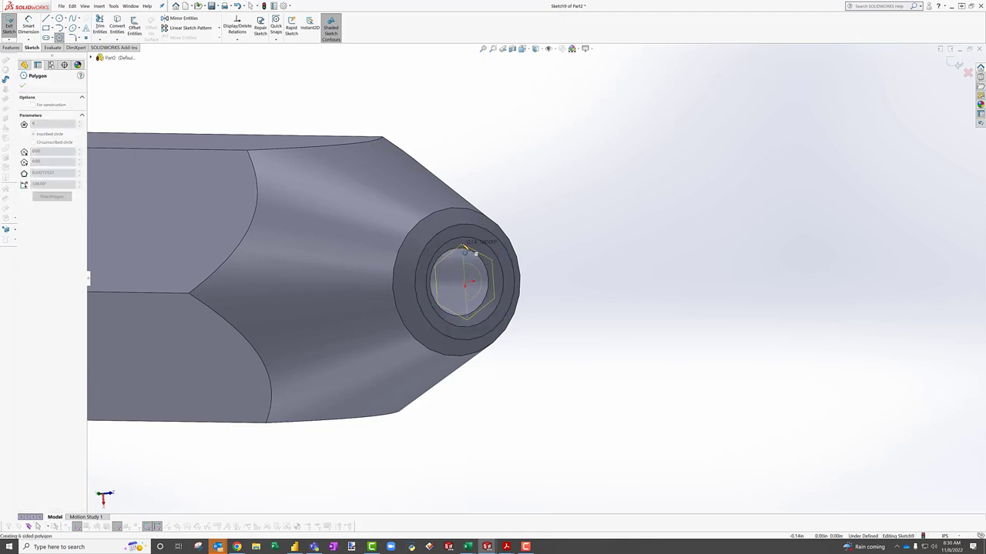
click(465, 248)
key(Escape)
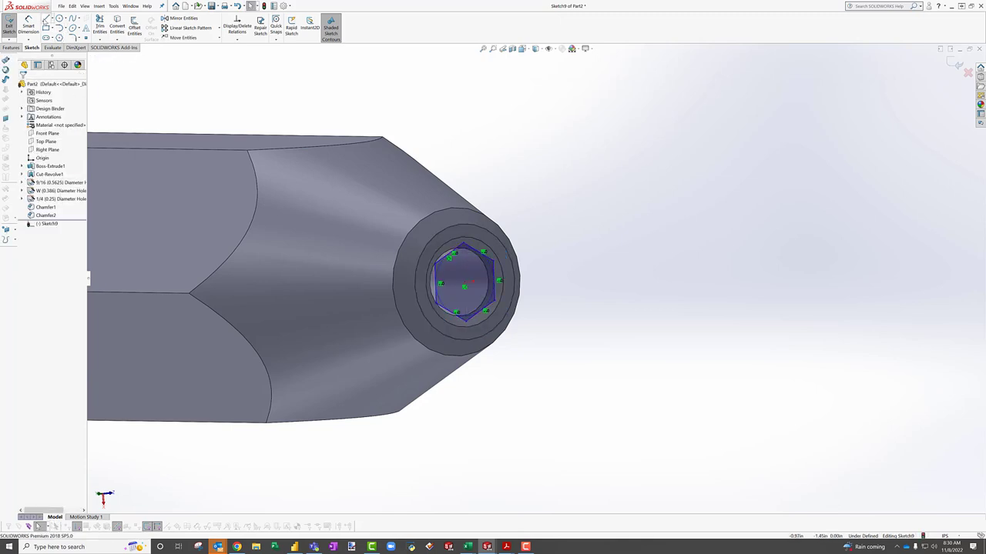
Step: Dimension the hexagon across two opposite flats as 0.25 in
click(28, 27)
click(446, 307)
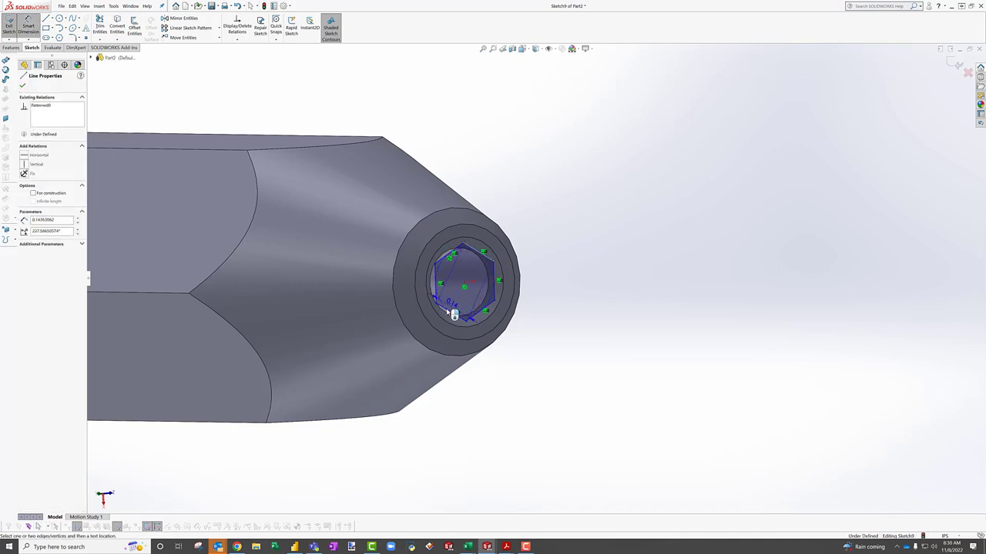
click(533, 330)
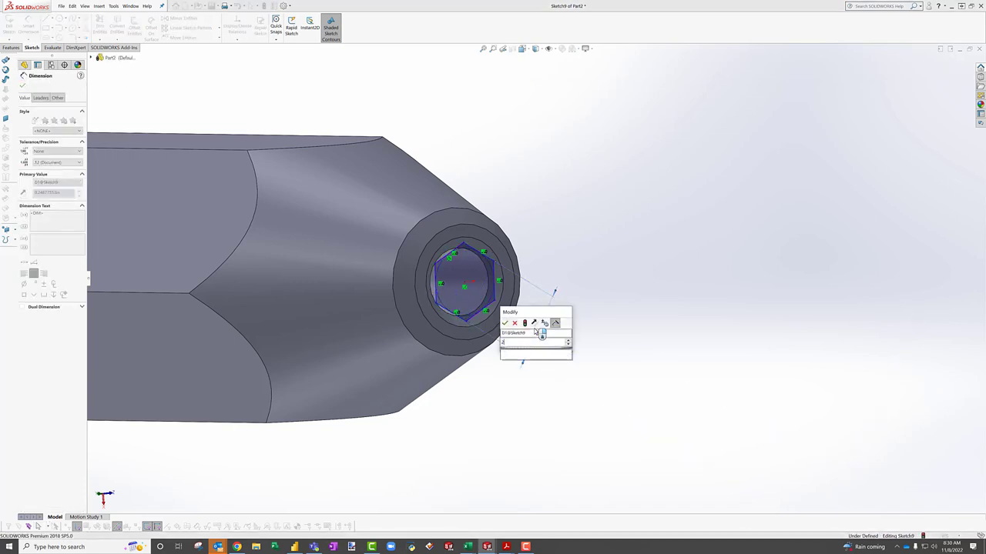
key(Return)
middle_drag(434, 262, 436, 263)
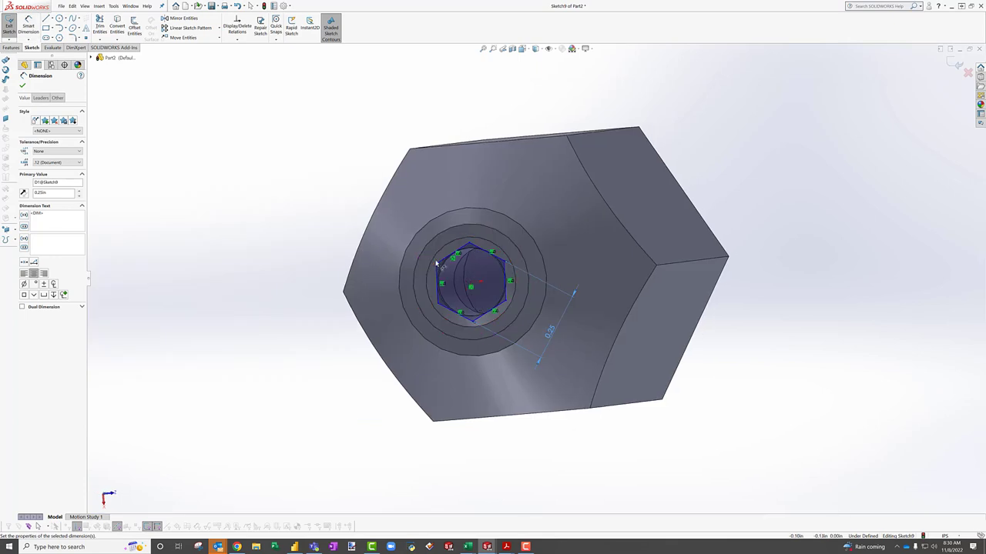
scroll(438, 264, down, 5)
key(Escape)
Step: Draw a construction line from a hexagon vertex to the origin and make it horizontal
click(53, 18)
click(65, 37)
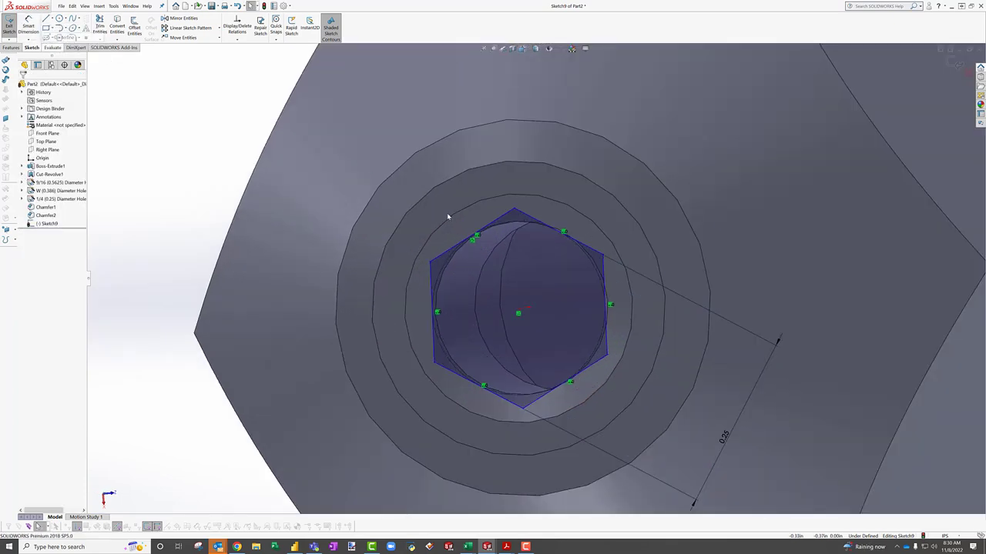
click(518, 208)
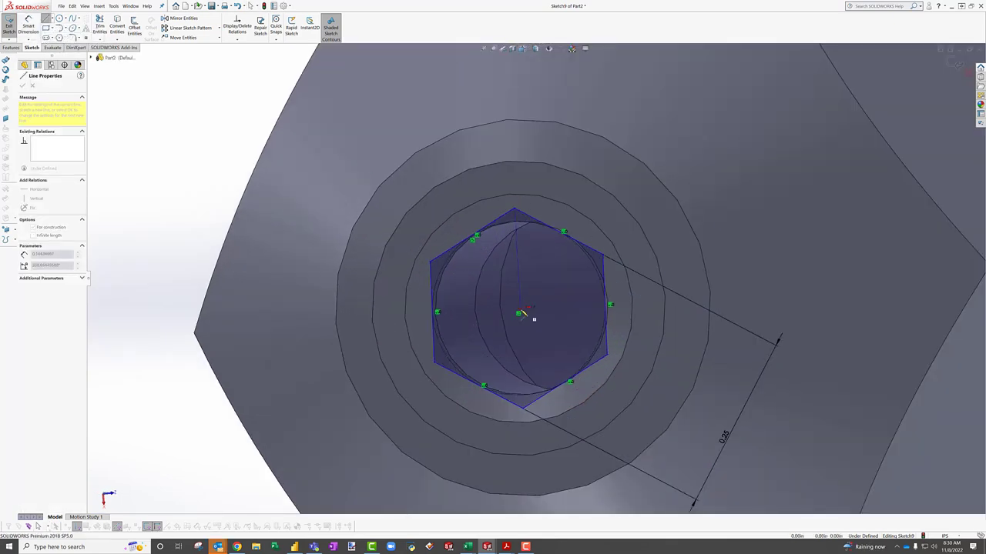
click(518, 313)
key(Escape)
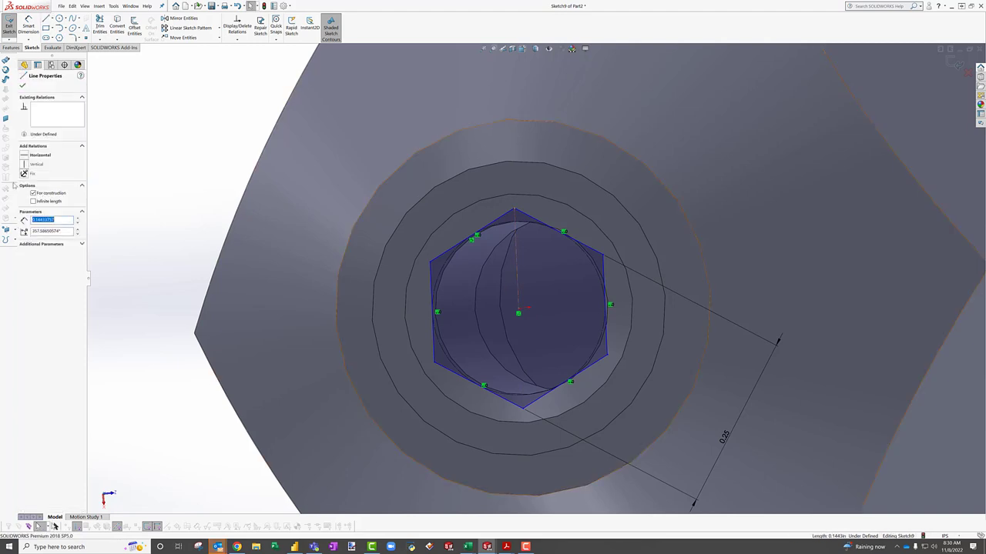
click(24, 155)
key(Escape)
Step: Cut the hexagon into the tip with a blind Extruded Cut 4.00 in deep
scroll(510, 177, up, 4)
middle_drag(511, 177, 540, 171)
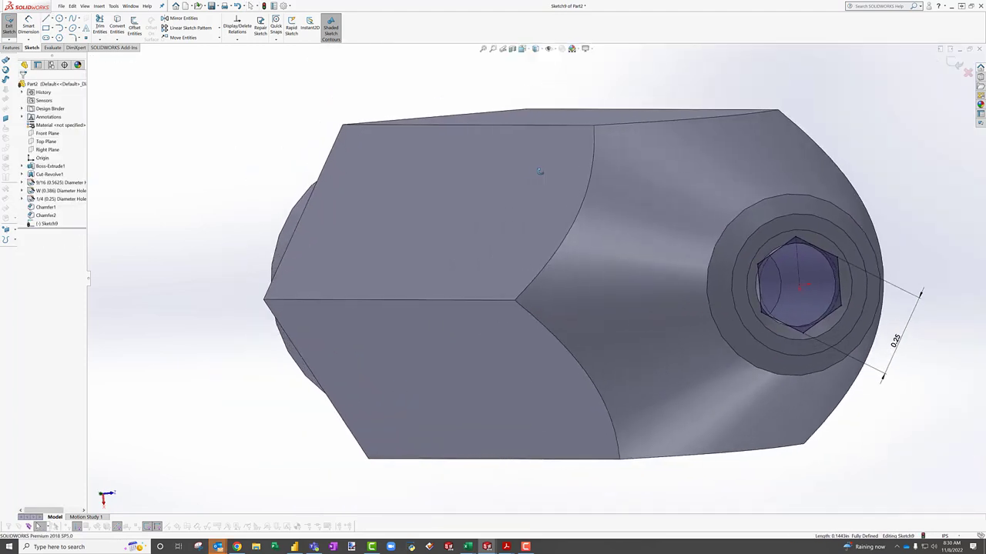
click(10, 48)
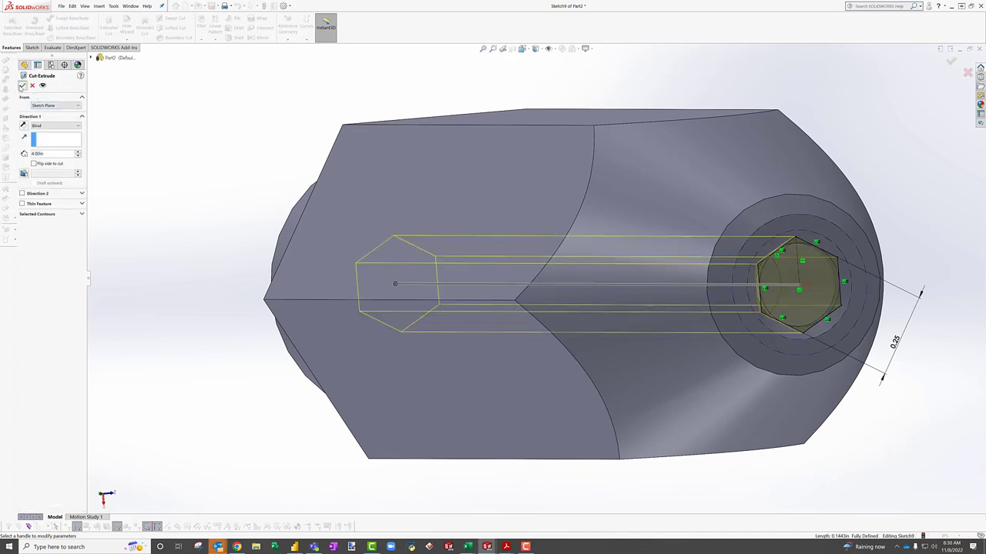
click(22, 85)
middle_drag(695, 266, 748, 237)
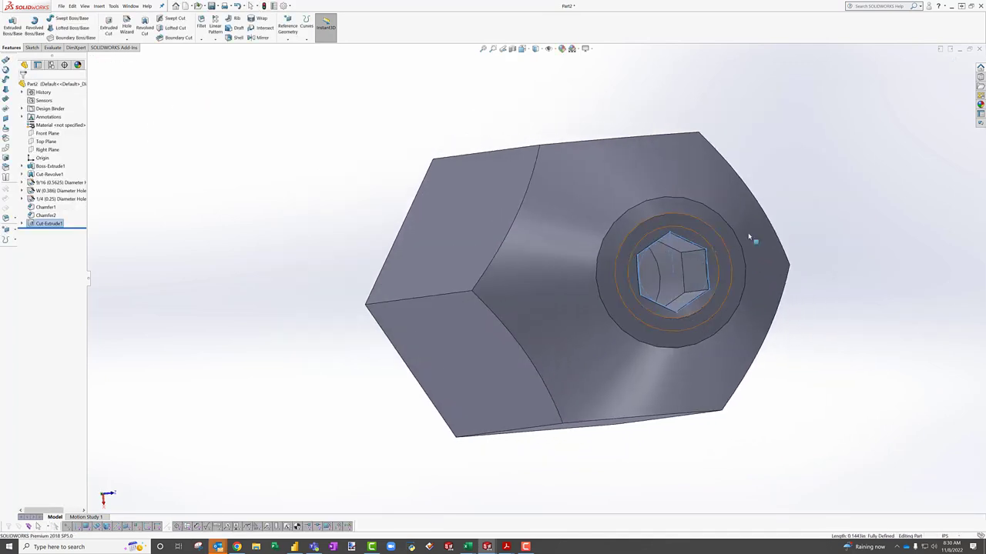
key(Escape)
Step: Inspect the screwdriver body's overall shape and the hexagon's edges around the collar shoulder from several angles
middle_drag(591, 242, 669, 262)
scroll(670, 262, up, 5)
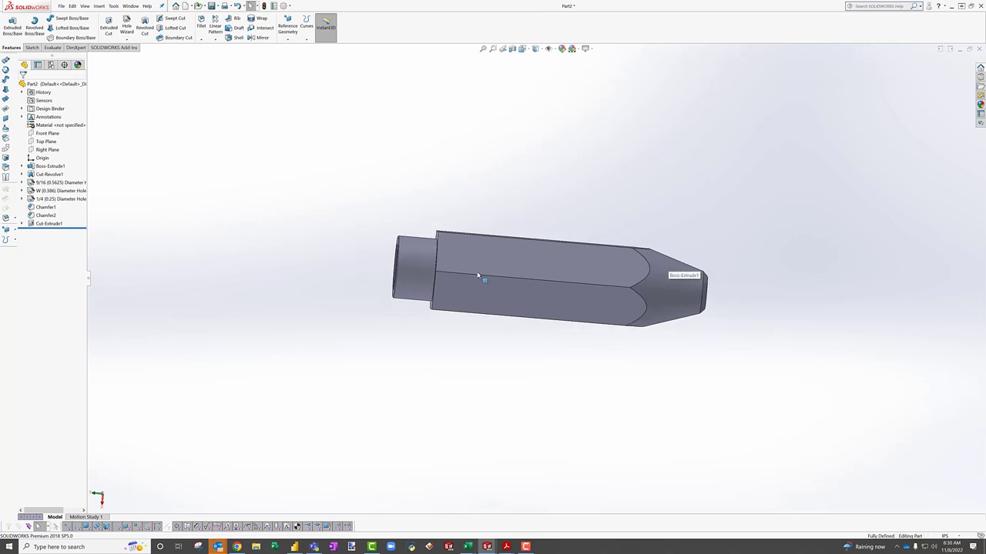
middle_drag(478, 276, 625, 220)
click(607, 203)
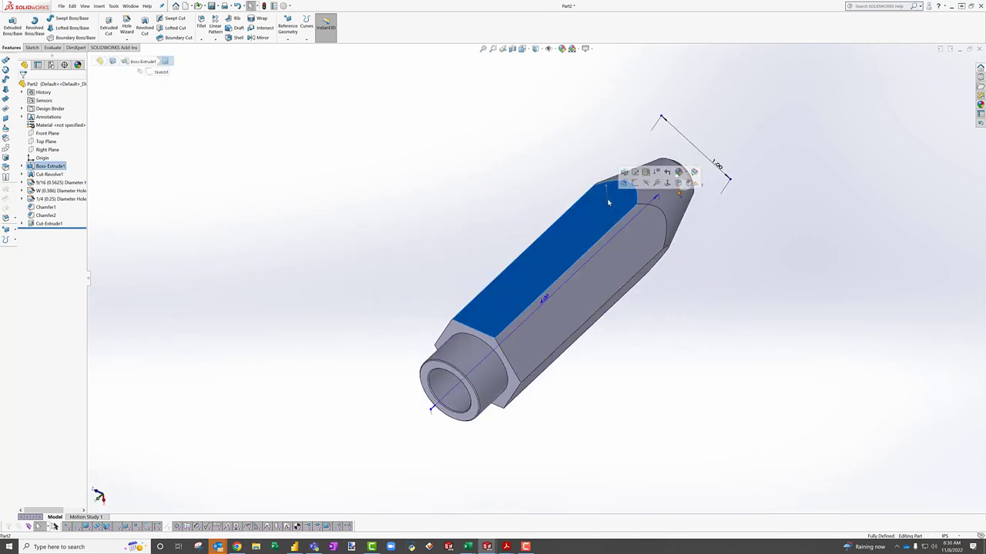
click(645, 391)
scroll(444, 285, down, 5)
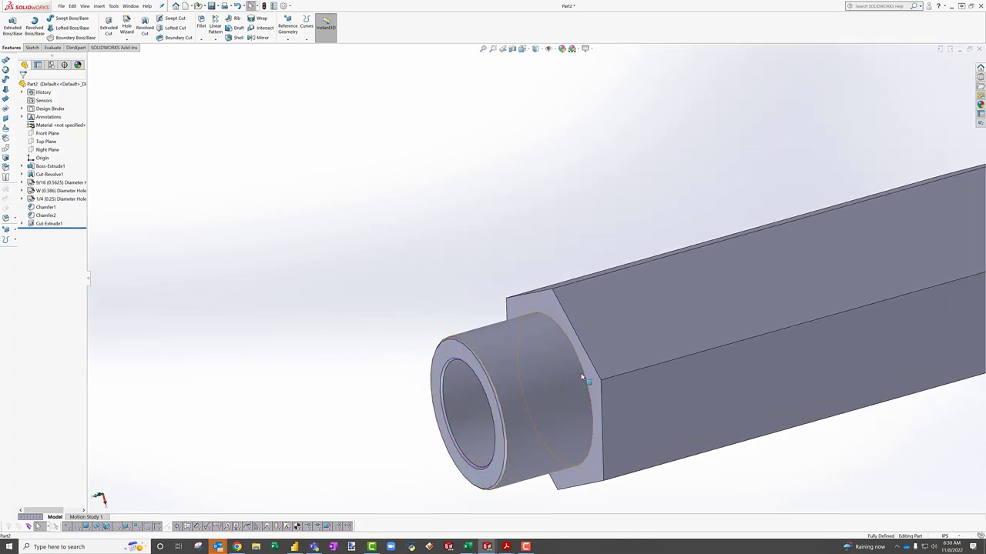
scroll(583, 375, up, 5)
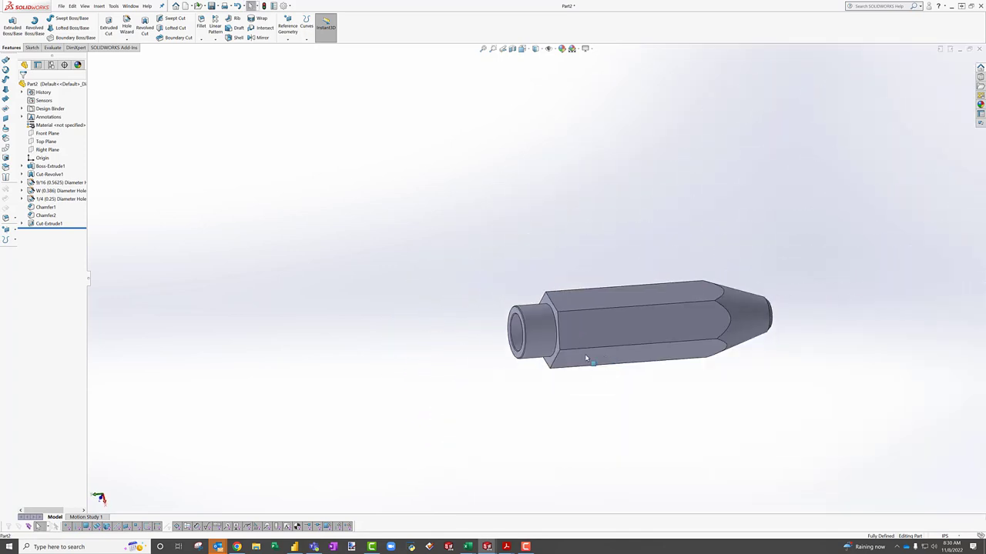
middle_drag(585, 359, 549, 264)
scroll(548, 306, down, 6)
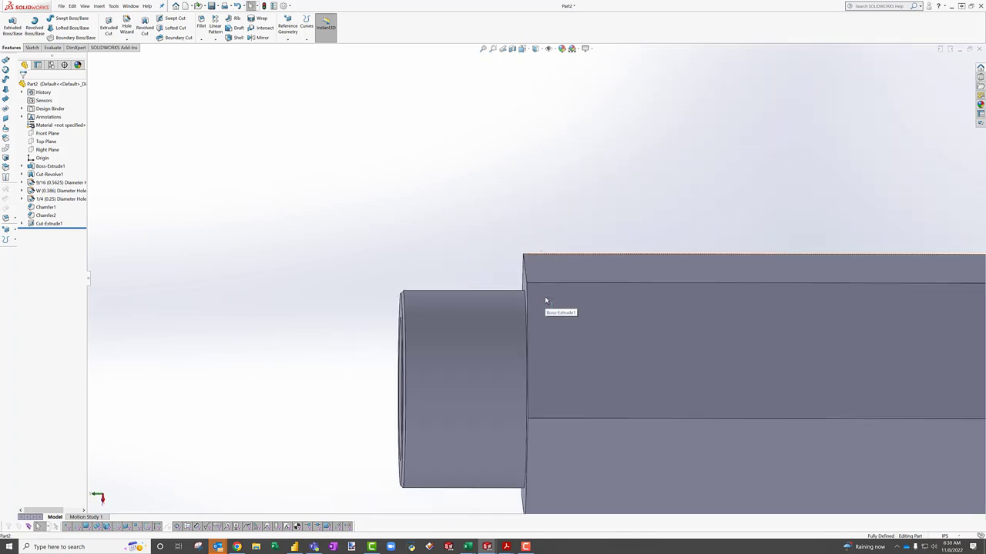
middle_drag(545, 300, 568, 338)
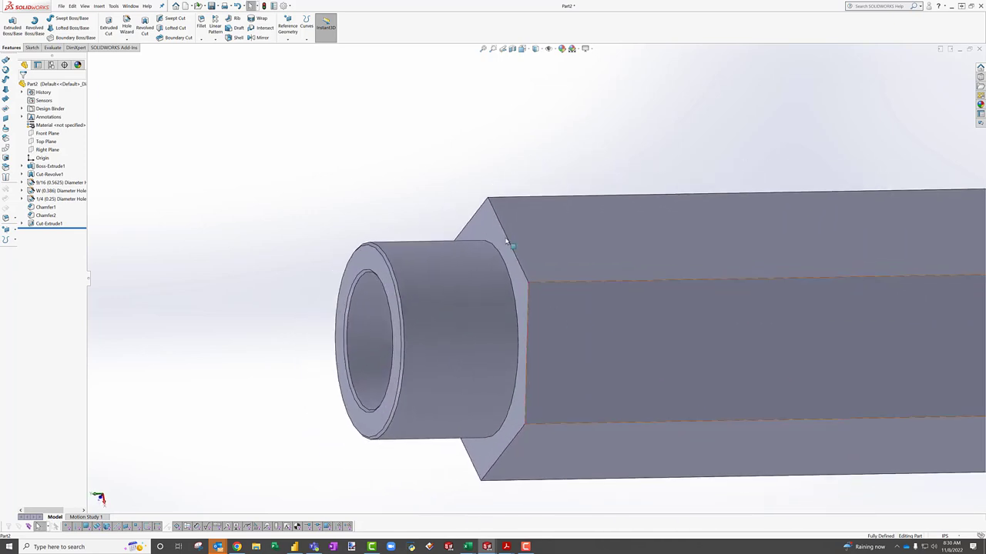
click(209, 57)
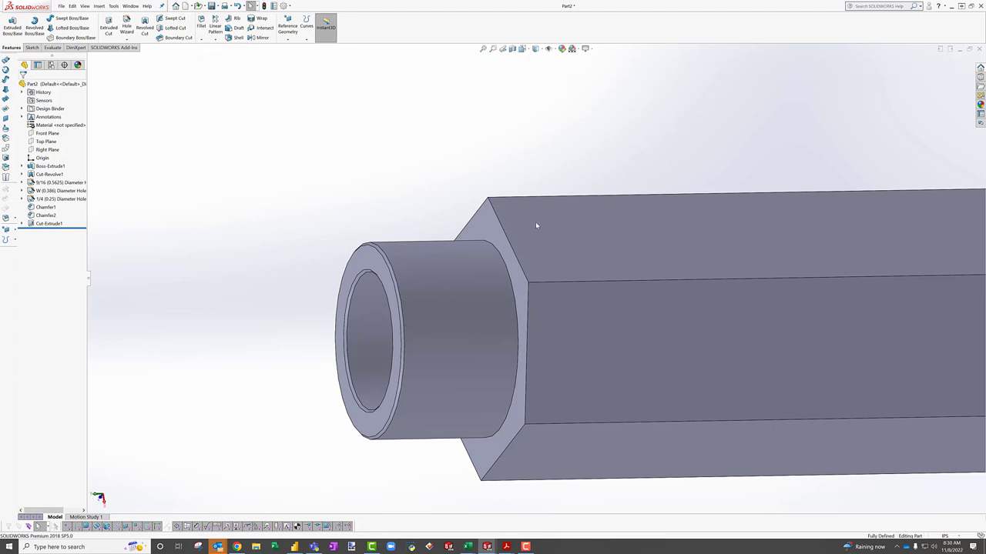
click(498, 221)
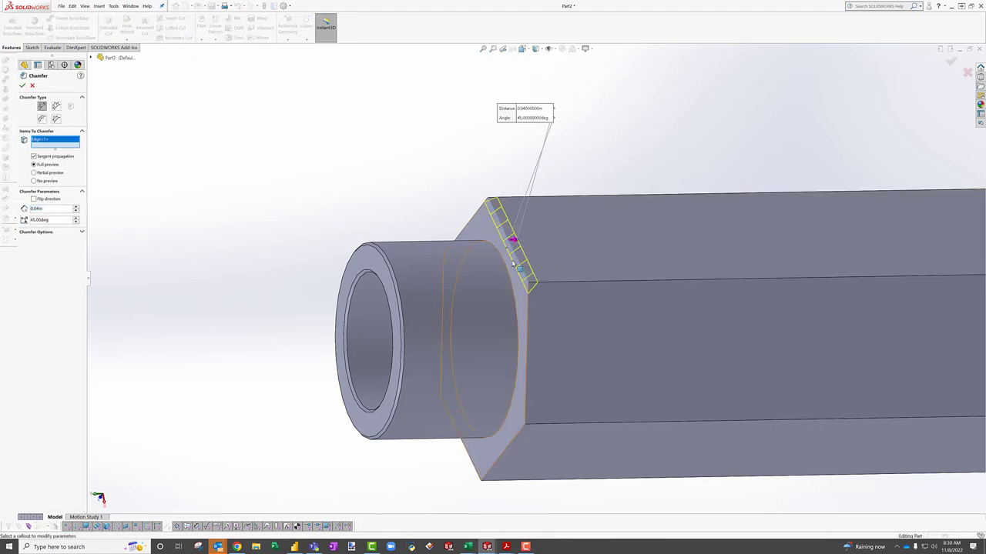
click(528, 302)
middle_drag(528, 302, 531, 501)
mouse_move(508, 548)
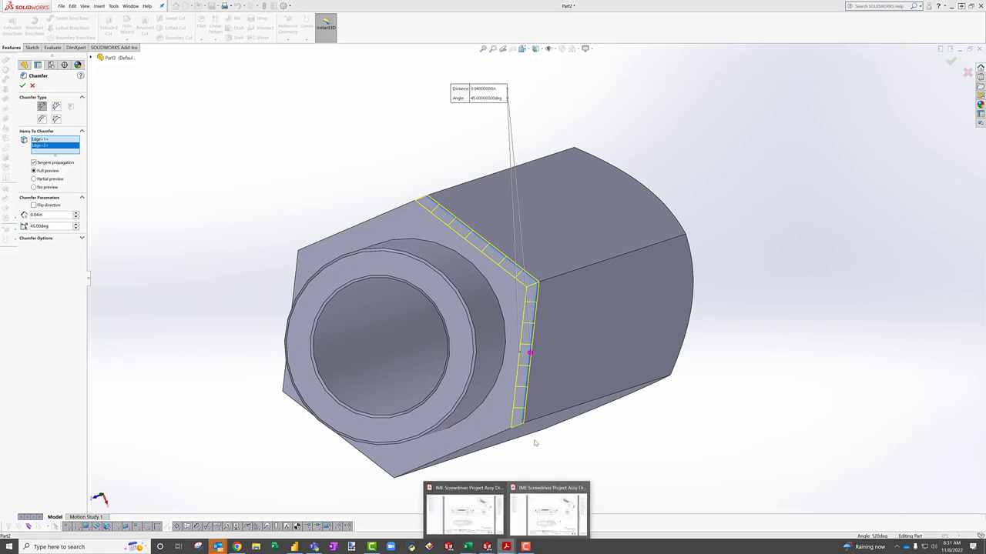
click(539, 512)
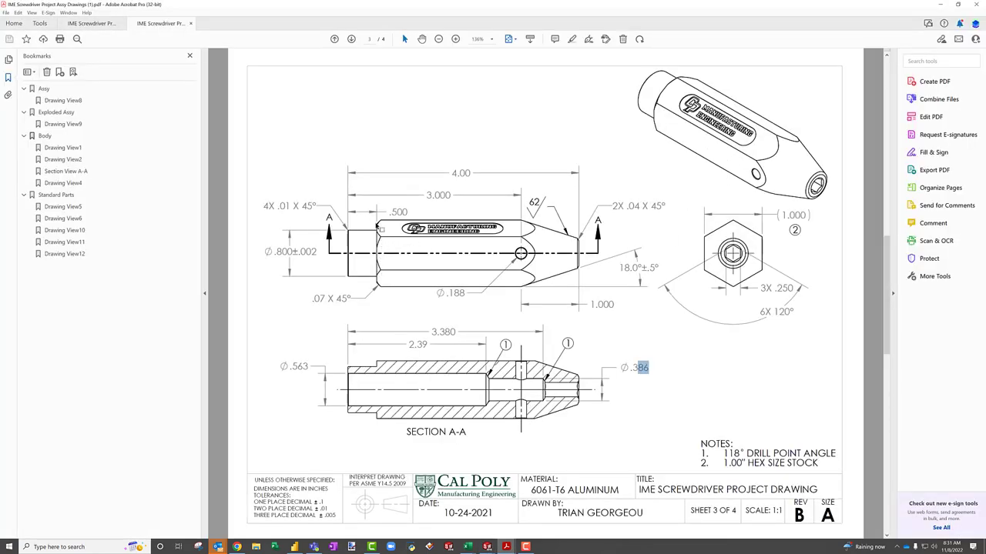
click(939, 4)
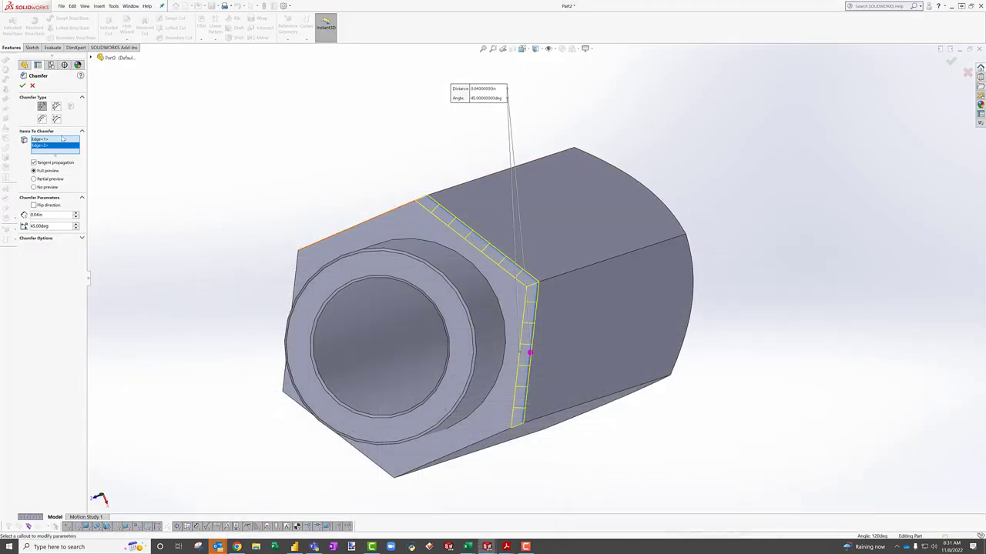
click(32, 87)
Step: On the Right Plane, sketch a small closed triangle at the hexagon's outer corner beside the collar shoulder
scroll(442, 239, up, 2)
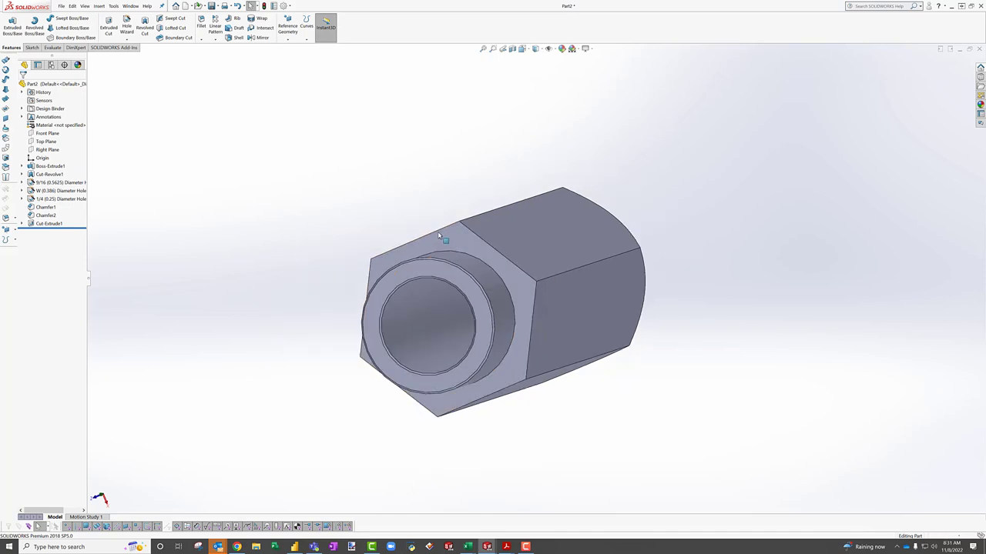
middle_drag(442, 239, 165, 142)
click(47, 150)
middle_drag(440, 282, 316, 132)
scroll(469, 270, down, 3)
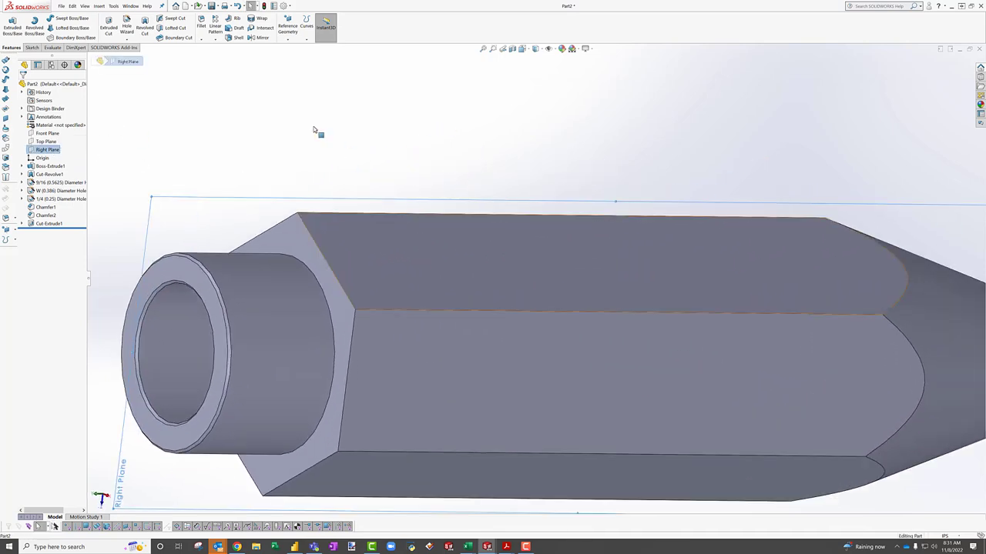
click(30, 47)
click(10, 26)
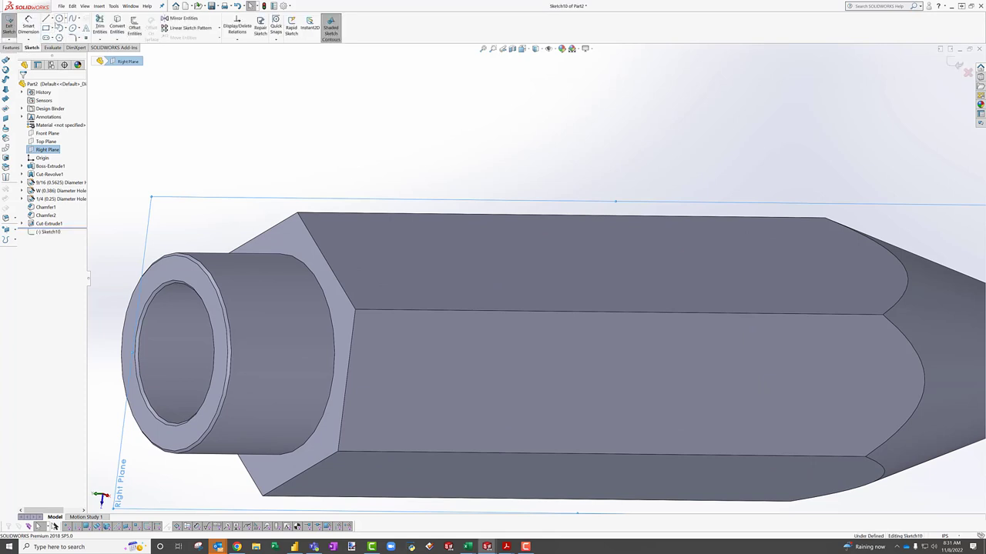
click(46, 18)
click(297, 212)
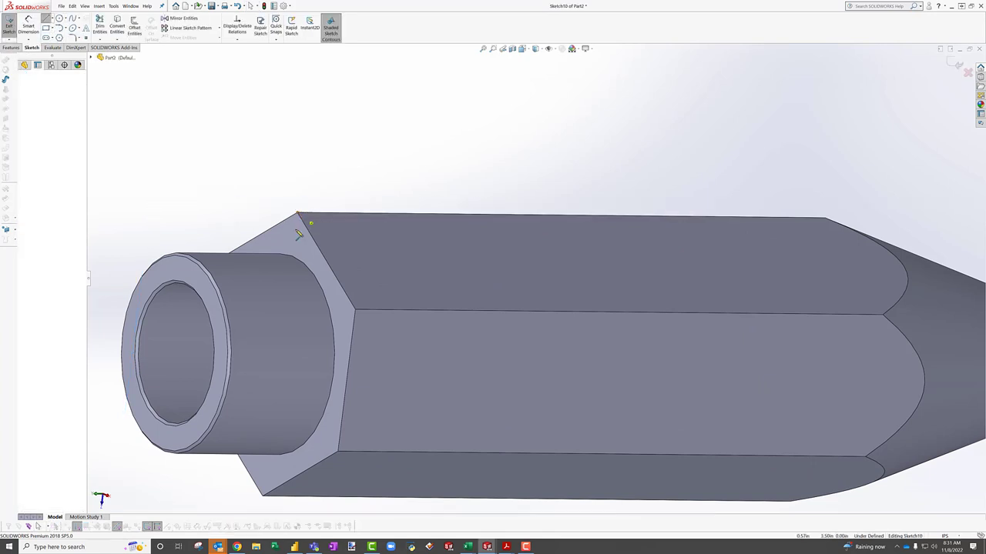
click(294, 237)
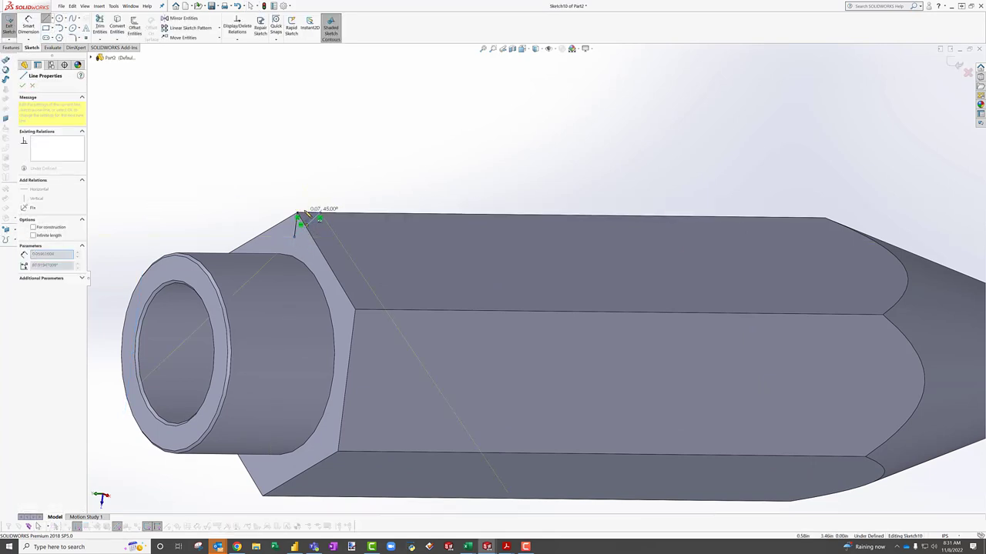
click(303, 219)
key(Escape)
Step: Dimension the triangle's side along the hexagon's outer edge as 0.07 in
mouse_move(318, 221)
middle_down()
mouse_move(284, 200)
mouse_move(311, 217)
middle_up()
scroll(311, 229, down, 4)
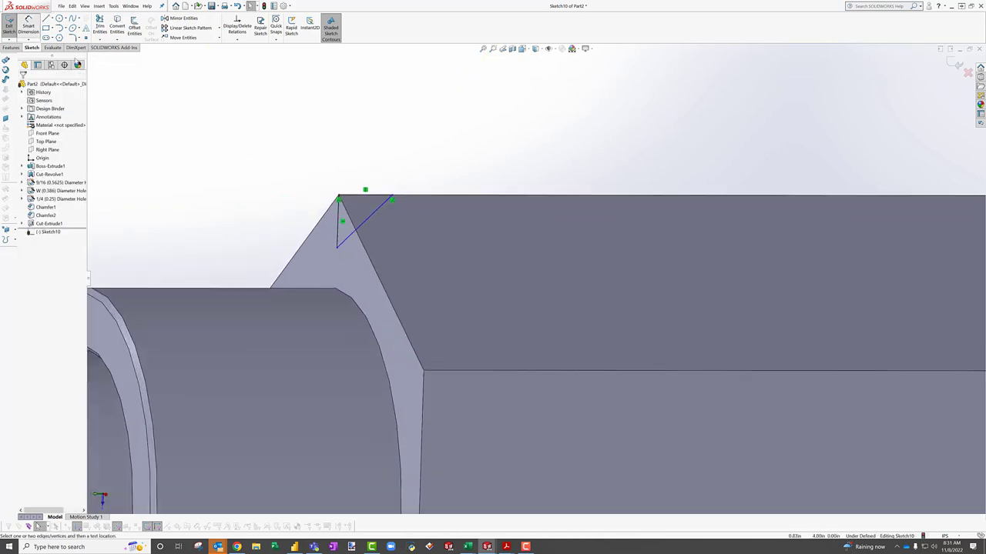
click(28, 29)
click(375, 197)
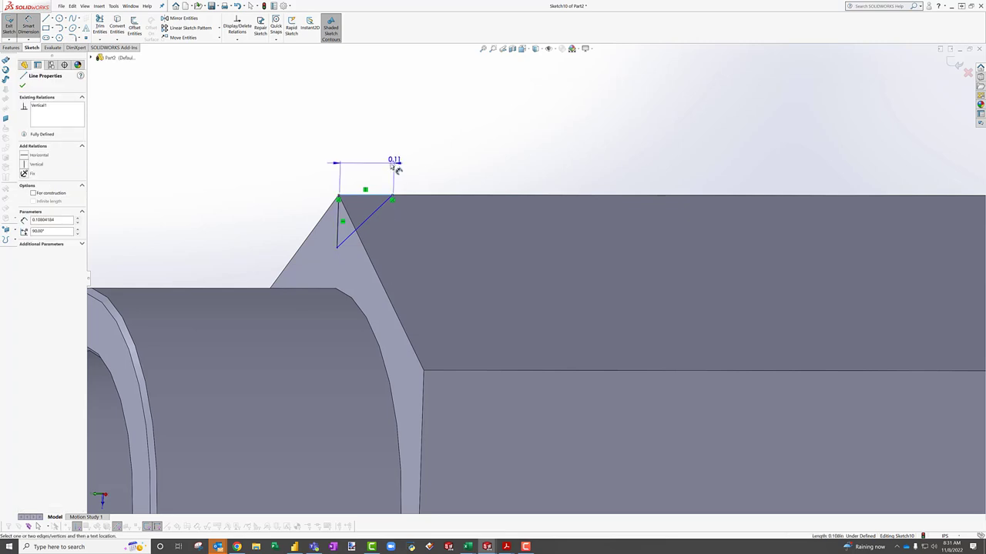
click(370, 170)
key(Return)
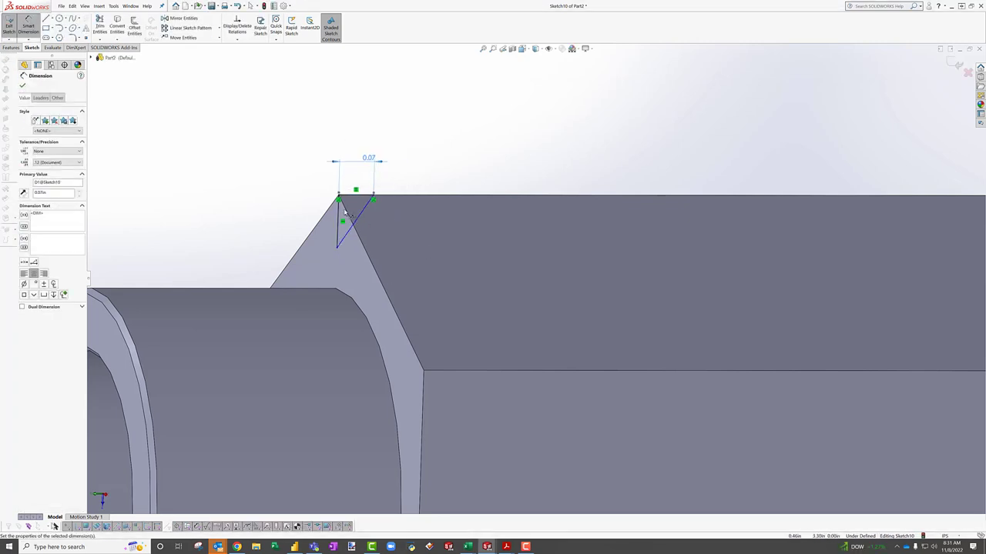
Step: Dimension the angle between the triangle's sloped side and its shoulder side as 45°
click(359, 217)
click(348, 218)
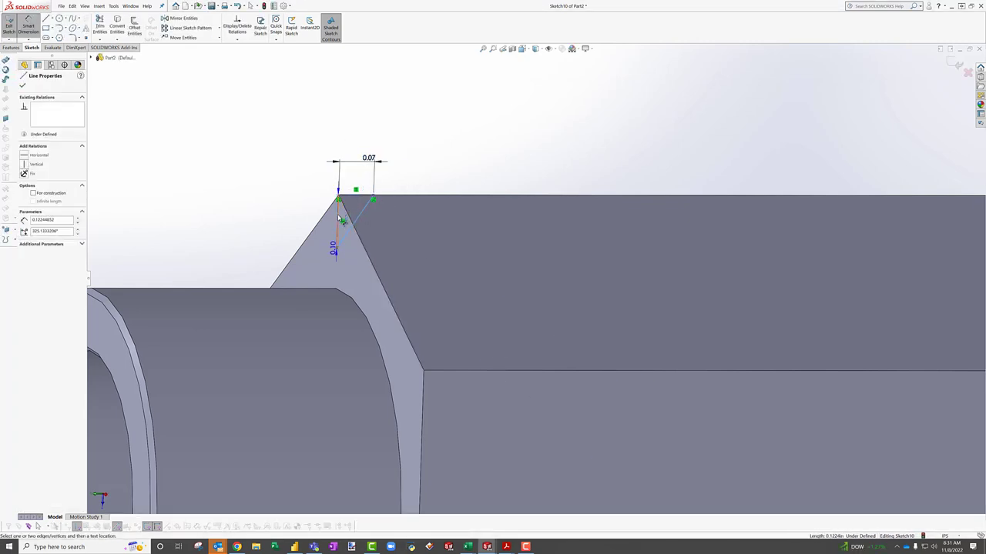
click(337, 235)
click(357, 183)
text(45)
key(Return)
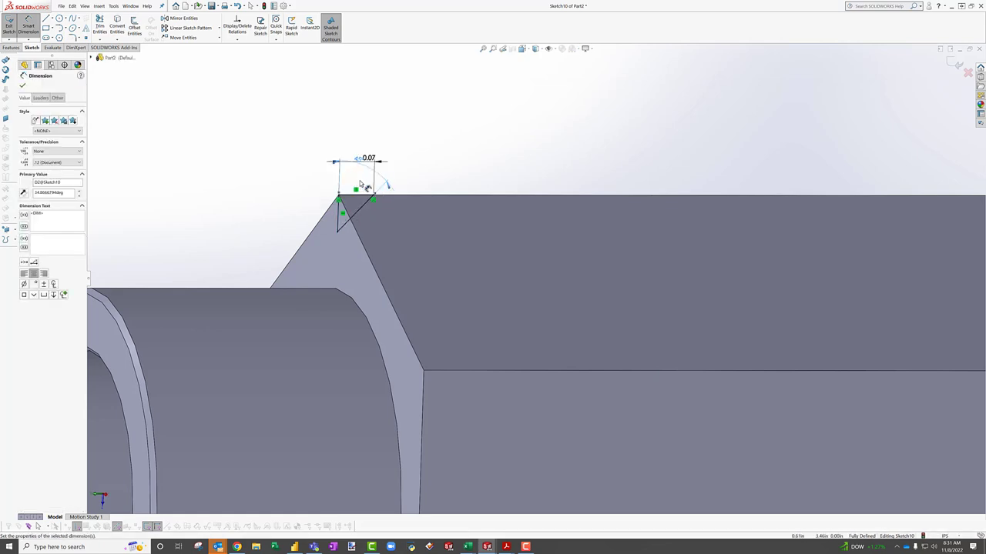
Step: Draw a straight centerline along the body's axis through the collar as the axis of revolution
scroll(87, 44, up, 3)
click(53, 20)
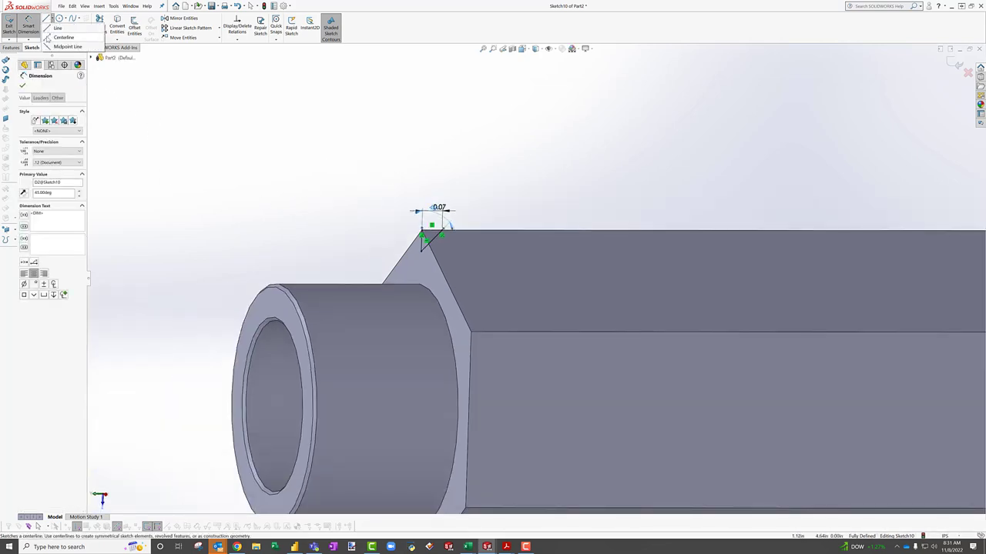
click(68, 37)
click(213, 407)
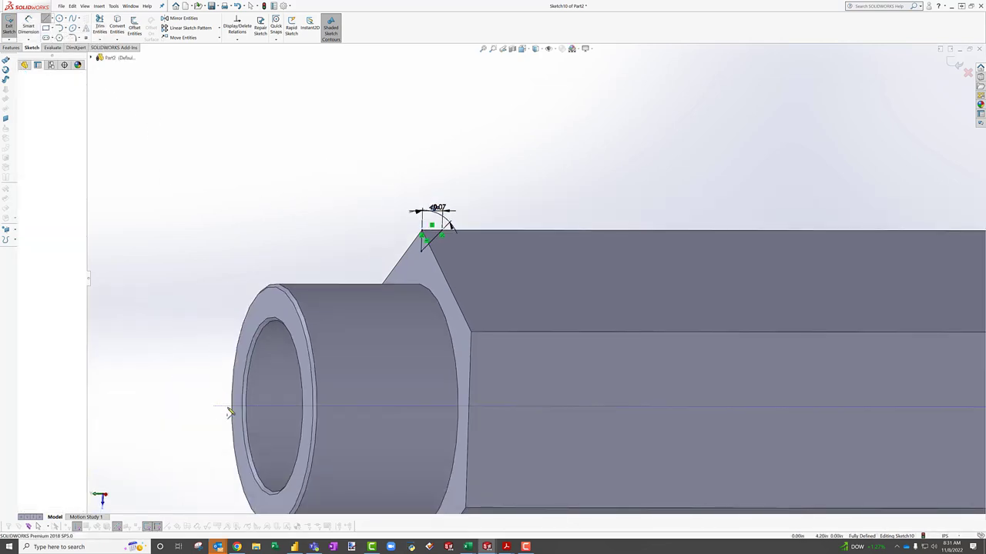
click(493, 408)
key(Escape)
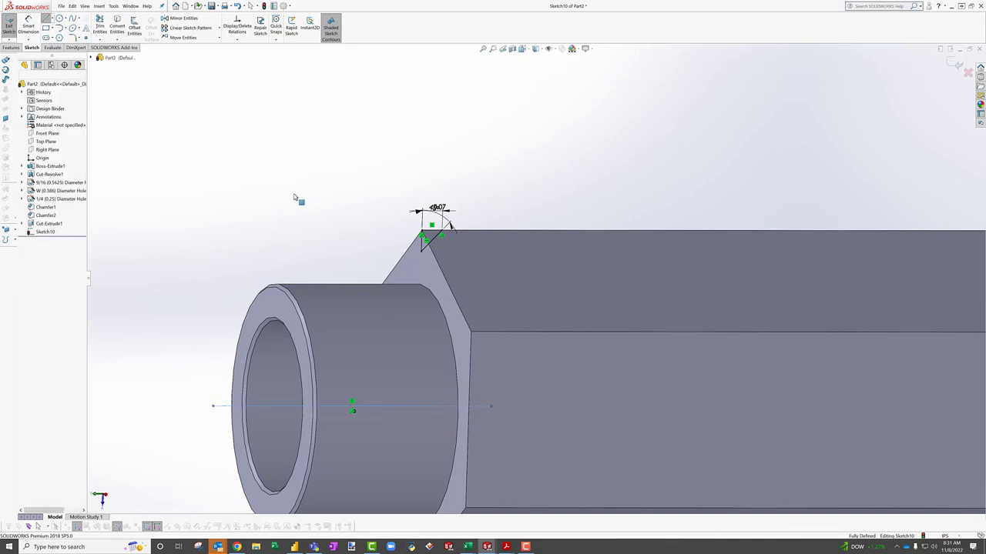
Step: Cut the triangle profile around the centerline with a Revolved Cut to chamfer the hexagon's corners at the collar shoulder
click(16, 49)
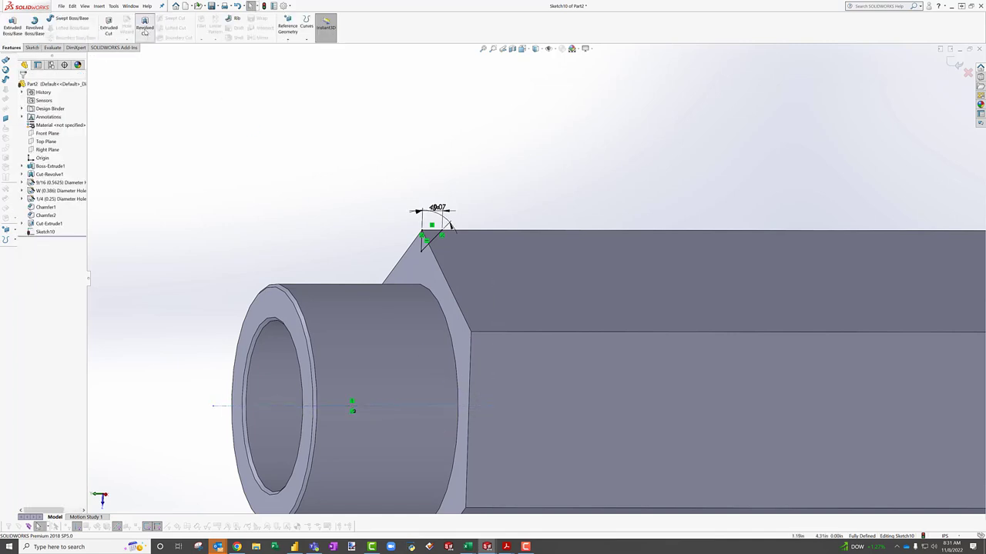
click(144, 27)
click(23, 85)
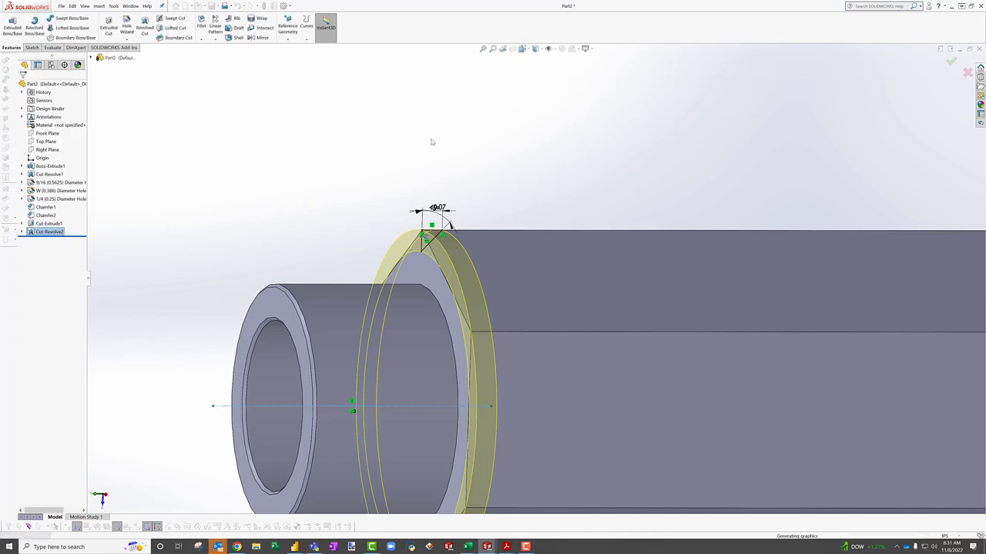
scroll(513, 298, up, 5)
middle_drag(544, 327, 715, 310)
click(688, 310)
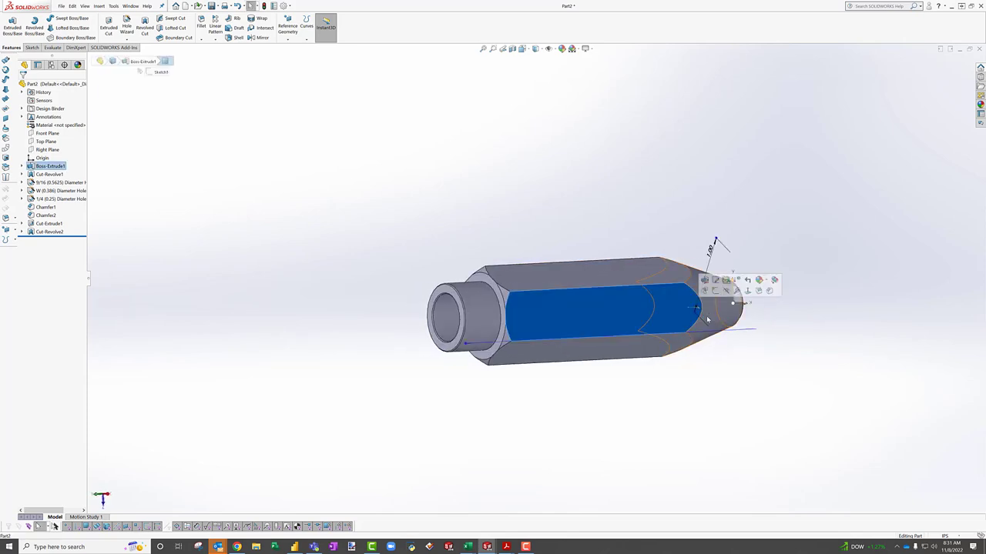
key(Escape)
click(680, 304)
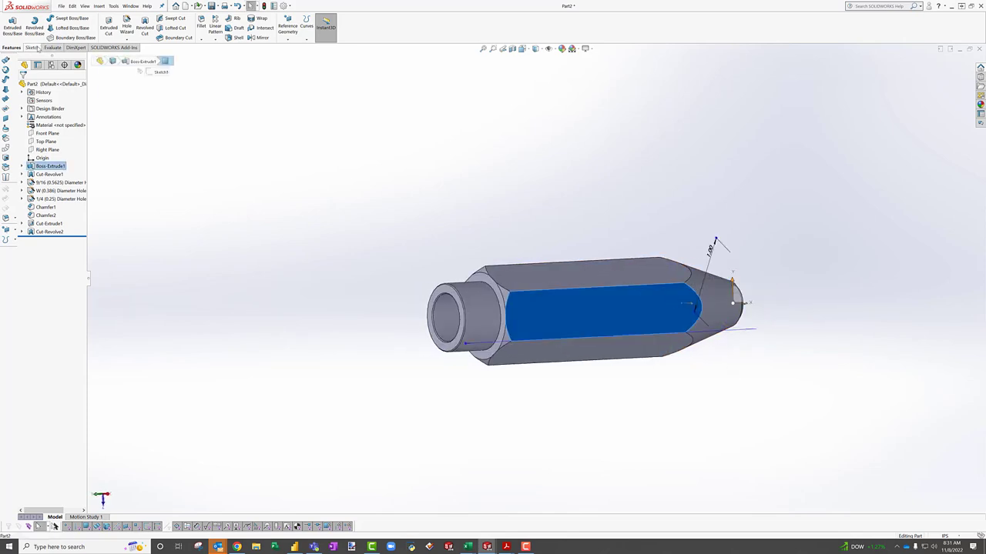
click(33, 48)
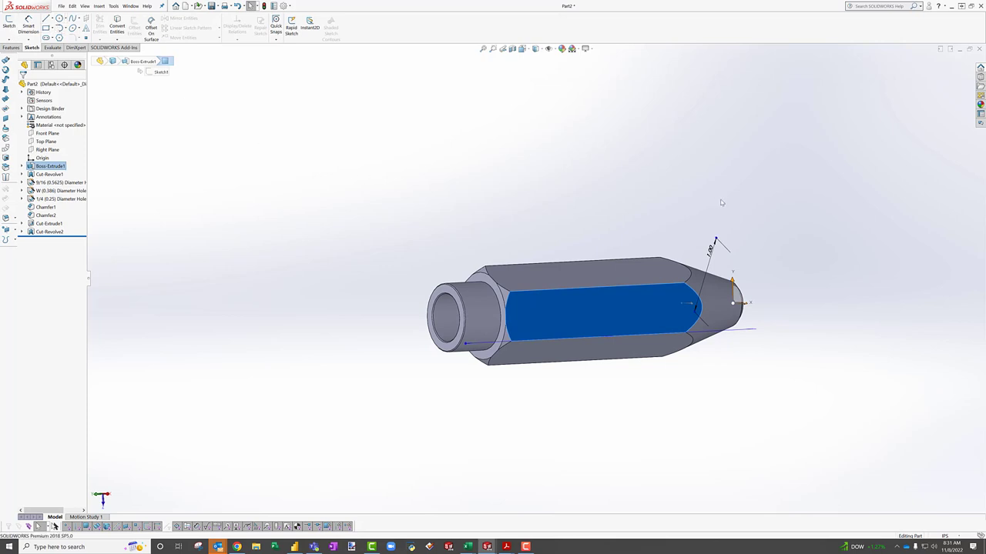
mouse_move(682, 316)
middle_down()
mouse_move(662, 322)
mouse_move(642, 304)
middle_up()
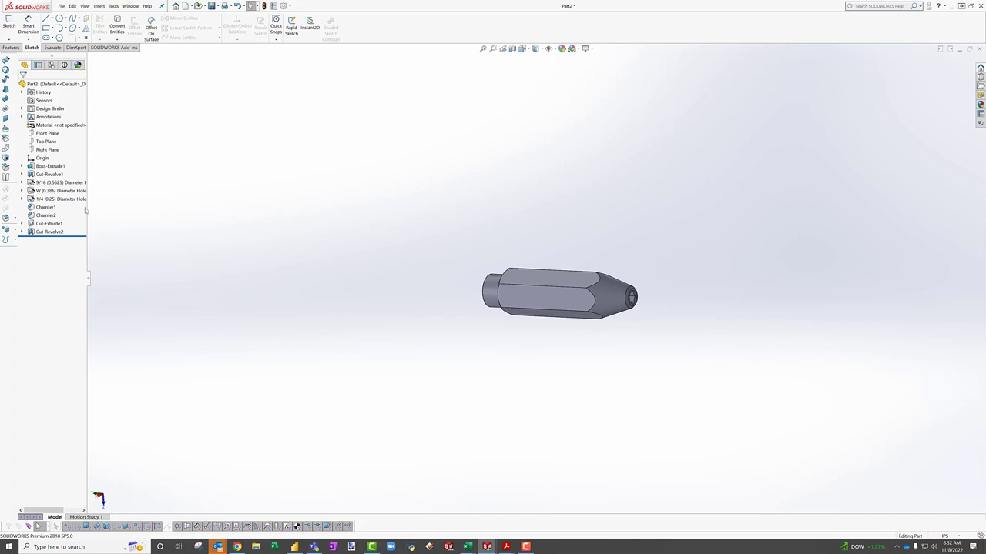
Step: Review the build sequence by rolling the feature history back to the hole features and forward again through Cut-Revolve2
drag(77, 241, 84, 191)
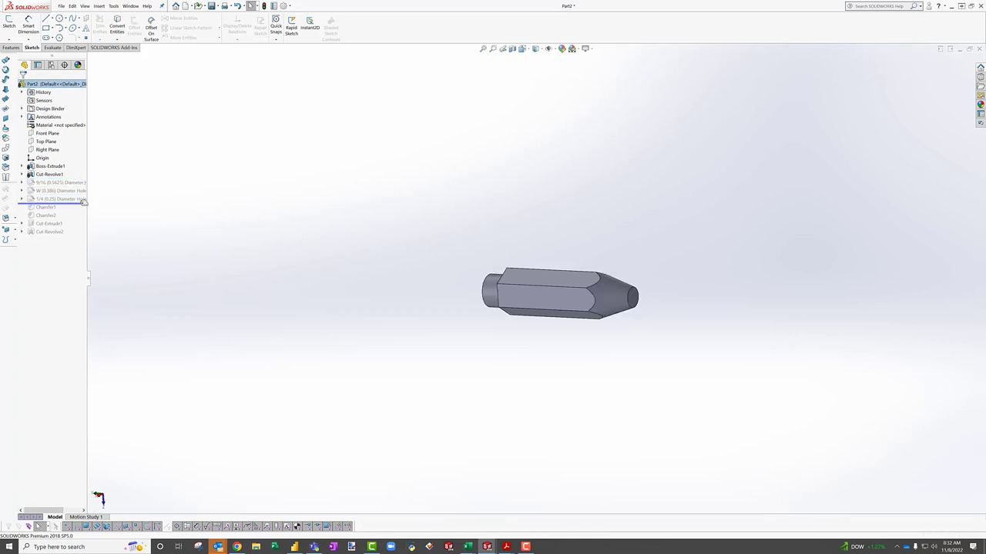
mouse_move(580, 317)
middle_down()
mouse_move(716, 313)
mouse_move(577, 308)
middle_up()
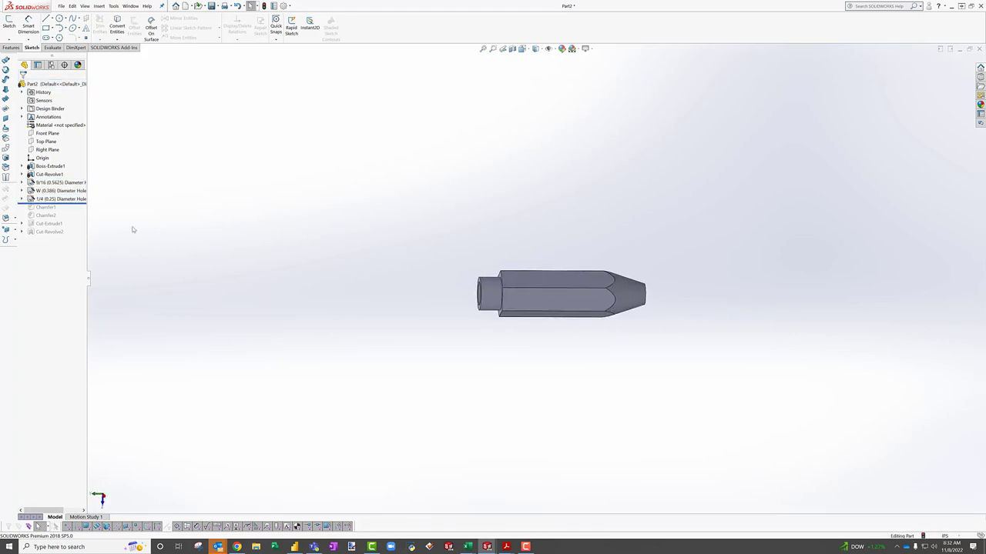
drag(75, 205, 70, 238)
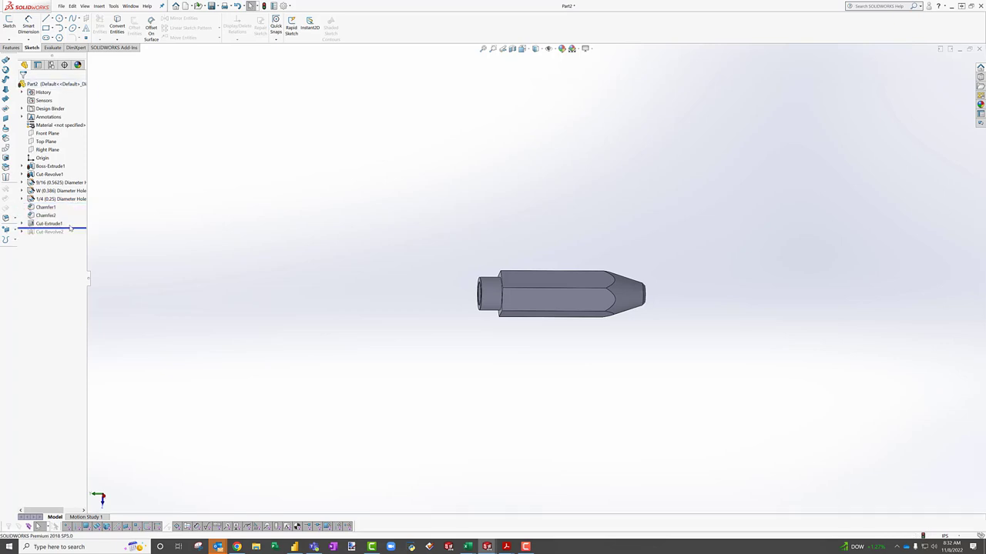
middle_drag(721, 323, 627, 299)
scroll(627, 297, down, 5)
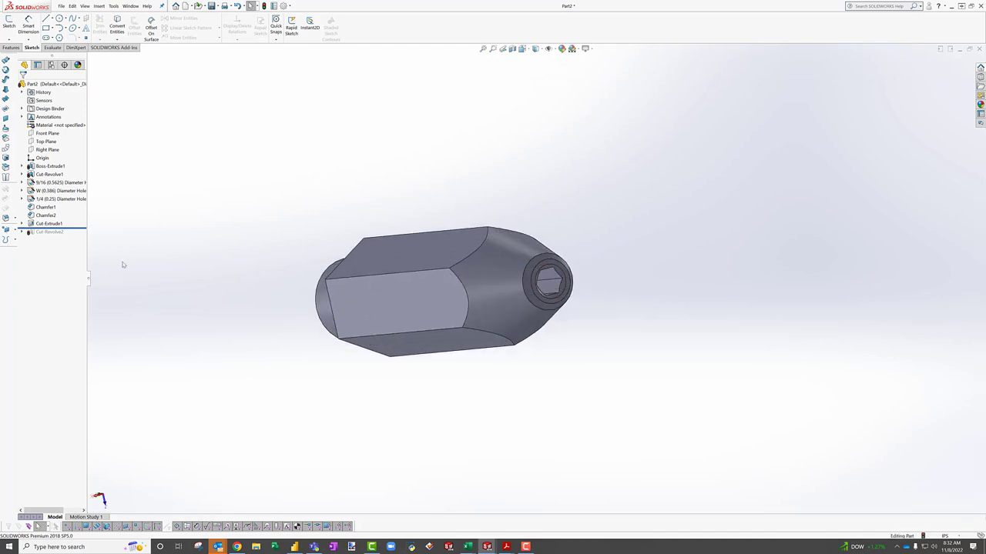
drag(81, 227, 81, 236)
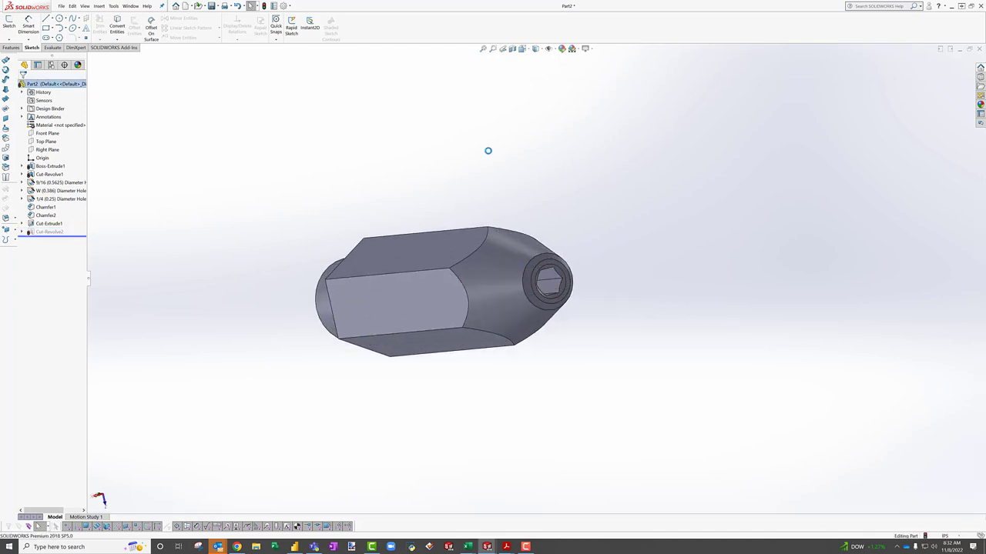
Step: Minimize the current part's window and bring up the other open part, Part1
click(960, 49)
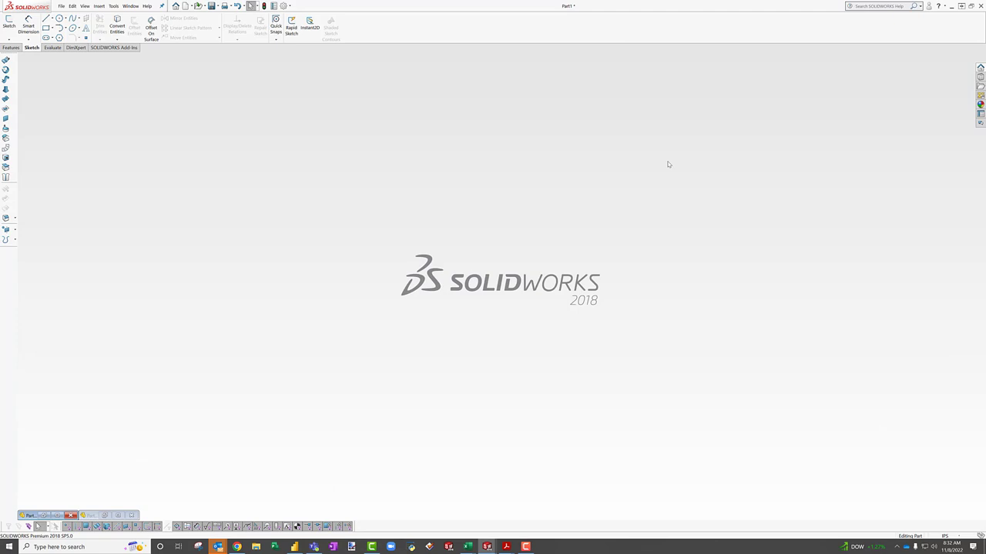
click(106, 516)
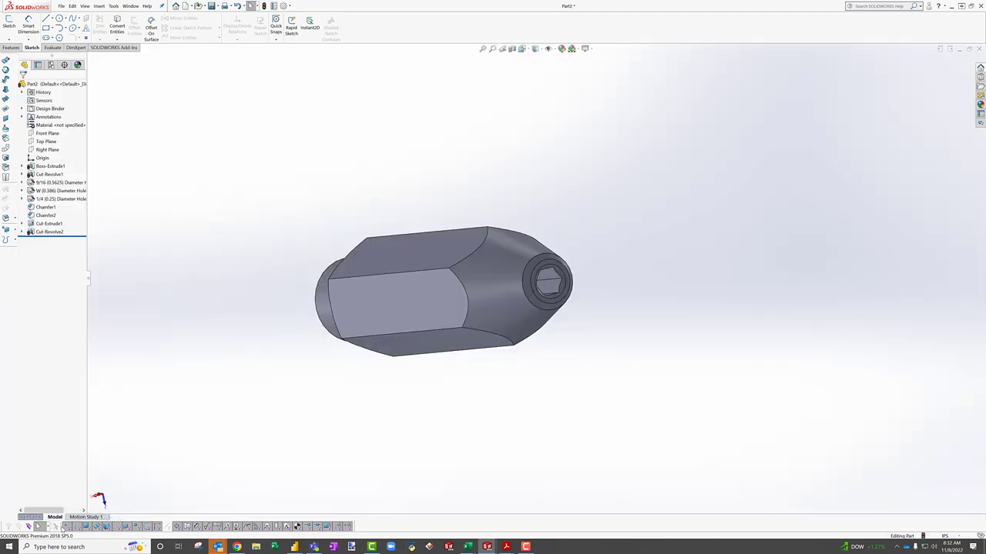
click(960, 49)
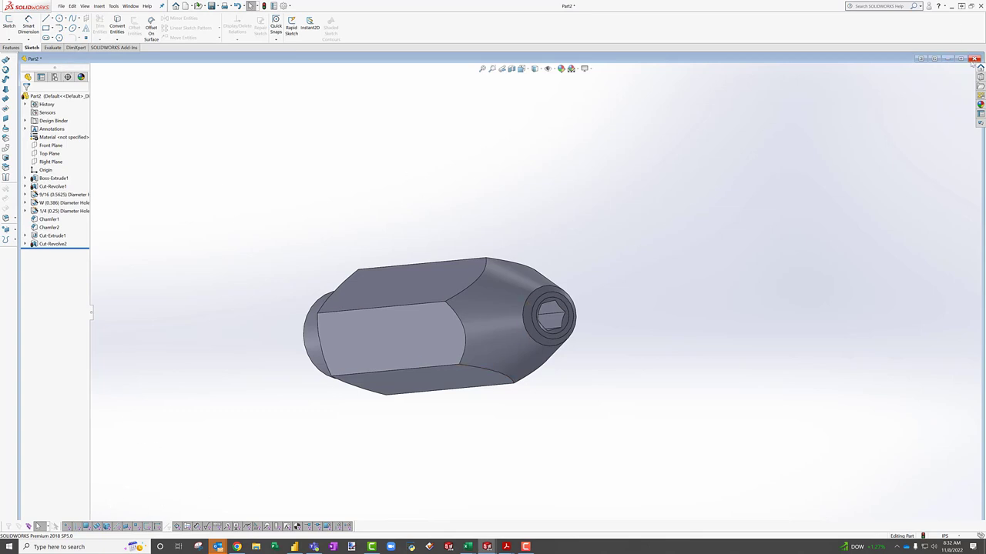
click(948, 59)
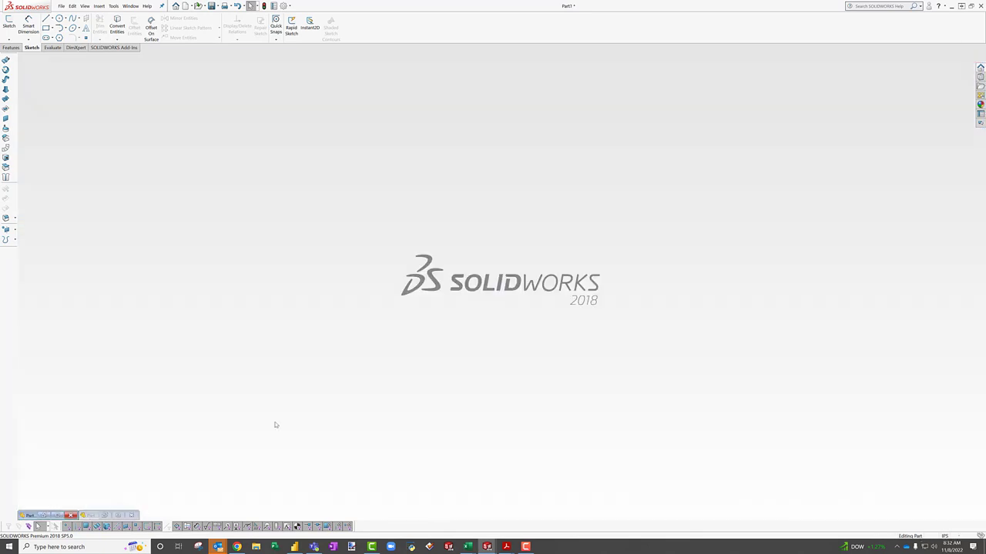
click(57, 515)
Step: Roll Part1's feature history to just after Revolve1 and examine the revolved base body
mouse_move(68, 194)
mouse_down()
mouse_move(48, 171)
mouse_move(62, 179)
mouse_up()
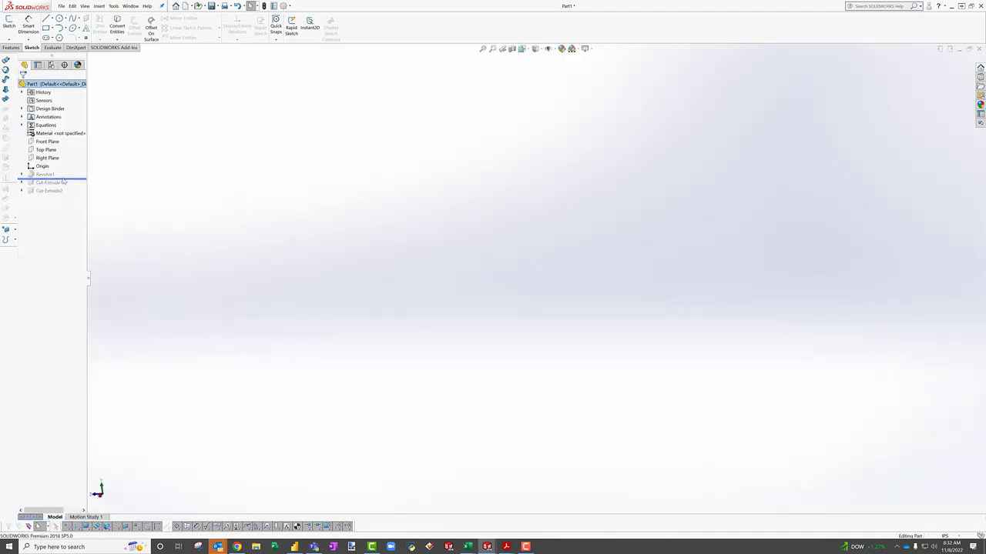
middle_drag(656, 283, 539, 301)
scroll(594, 288, down, 5)
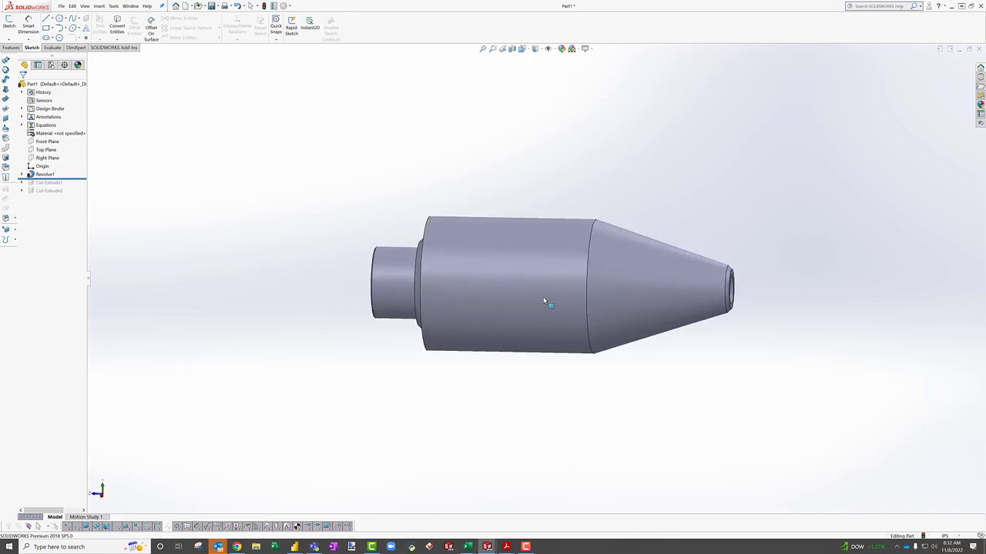
Step: Roll Part1's history forward past Cut-Extrude1 and examine the hexagonal flats and chamfered corners at the collar shoulder
drag(81, 178, 82, 187)
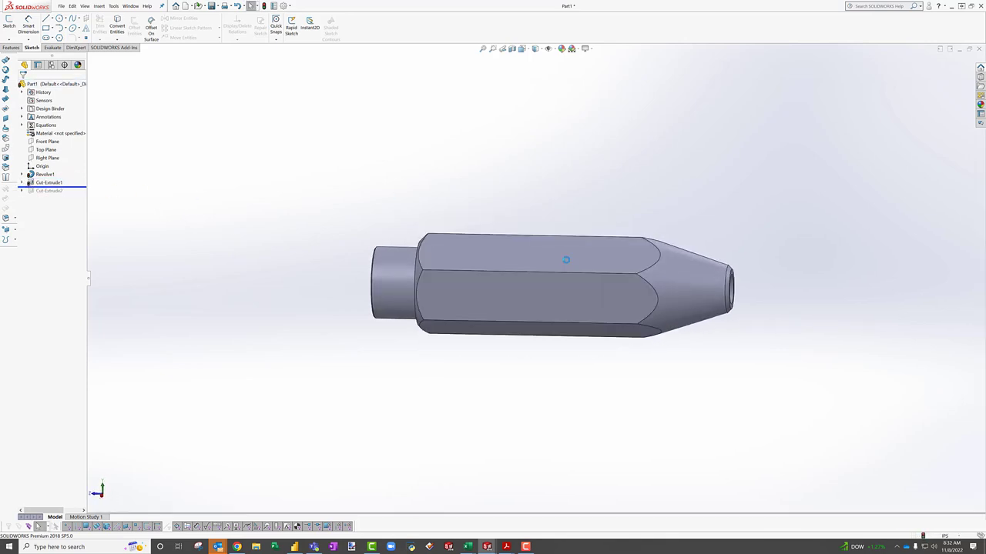
middle_drag(565, 262, 593, 254)
middle_drag(455, 290, 472, 289)
scroll(419, 275, down, 5)
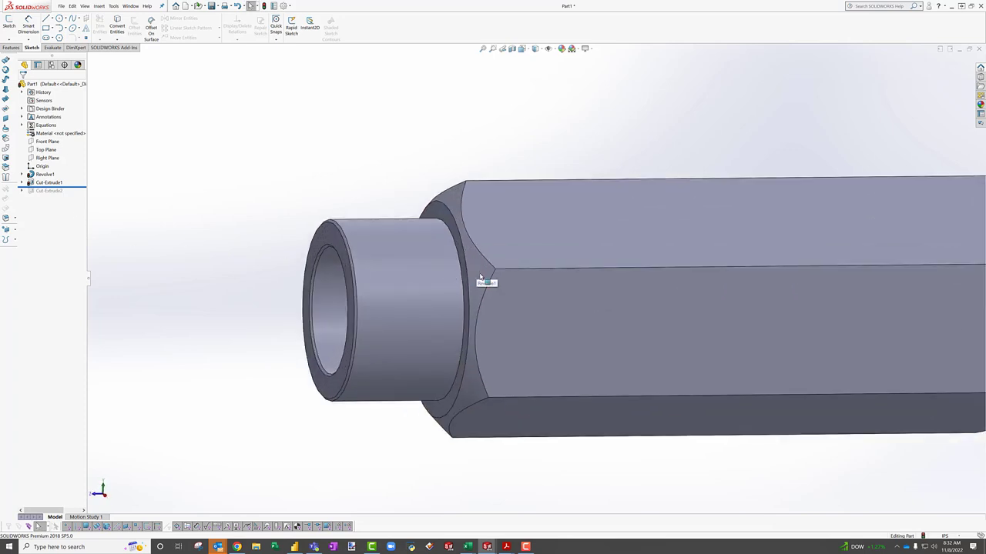
scroll(482, 280, up, 5)
middle_drag(577, 288, 500, 288)
Step: Roll Part1's history forward past Cut-Extrude2 and examine the hex socket in the tip
drag(73, 186, 71, 197)
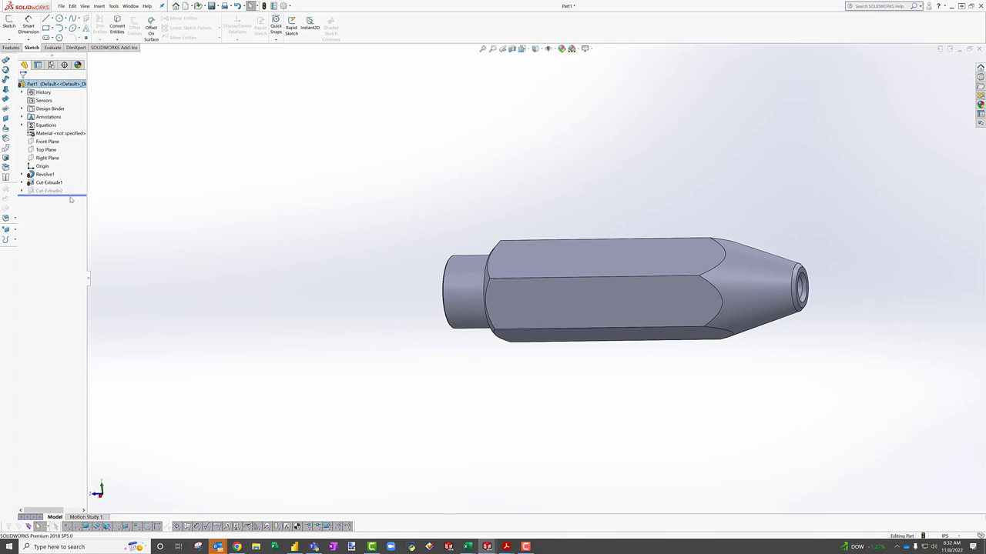
middle_drag(839, 264, 776, 295)
scroll(776, 295, down, 3)
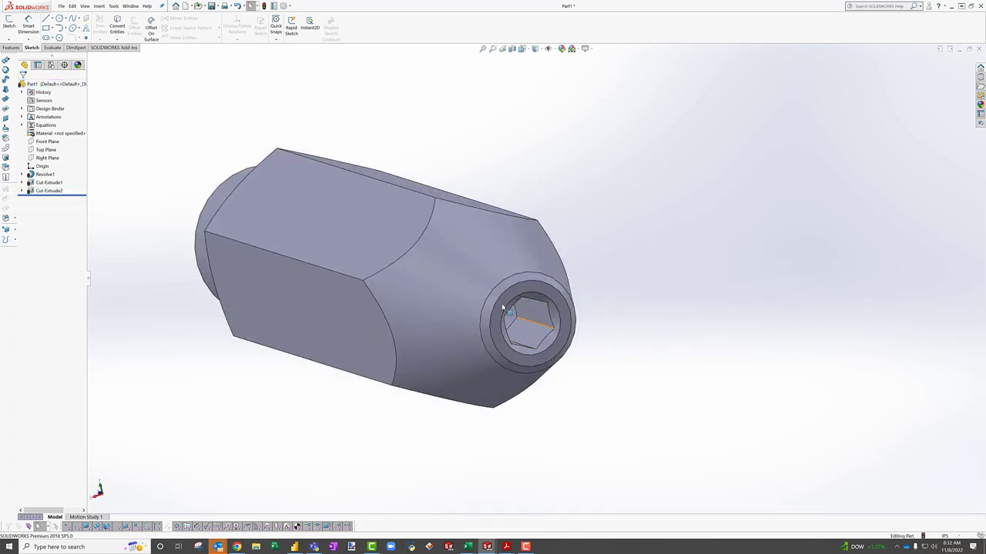